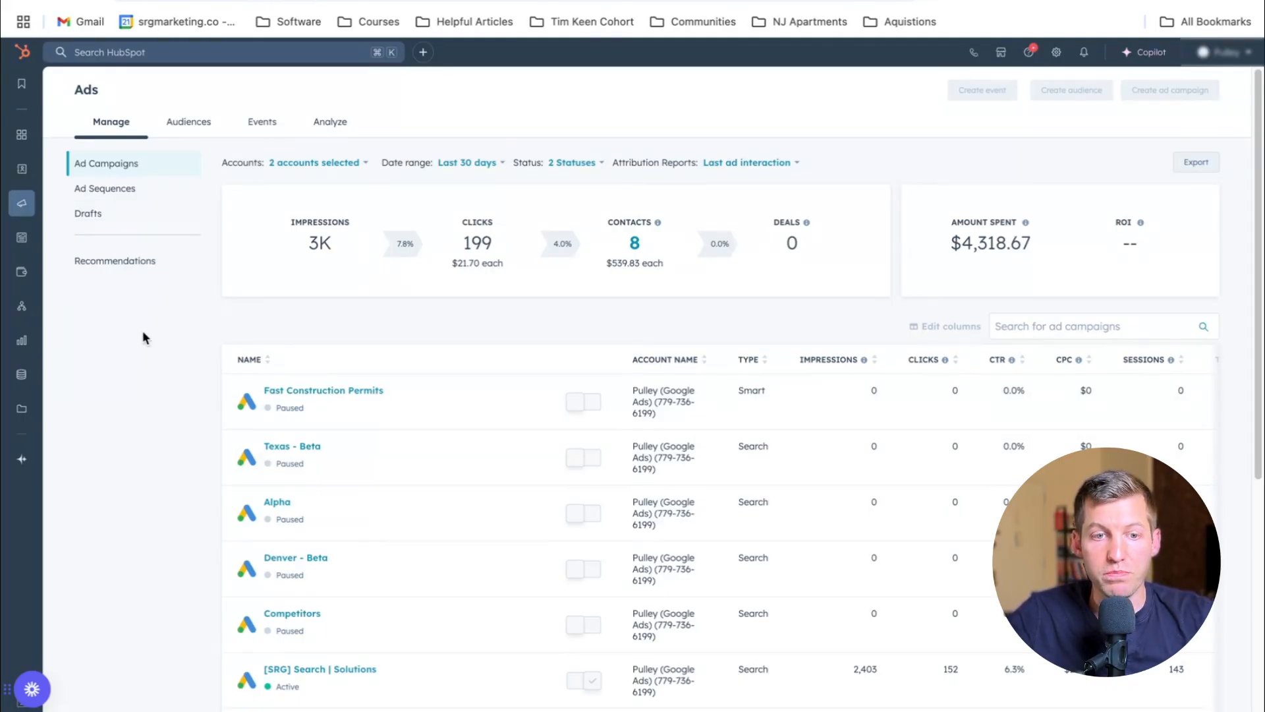
Open the Reports library and create a new custom contacts report
{"action": "mouse_move", "coordinate": [22, 169]}
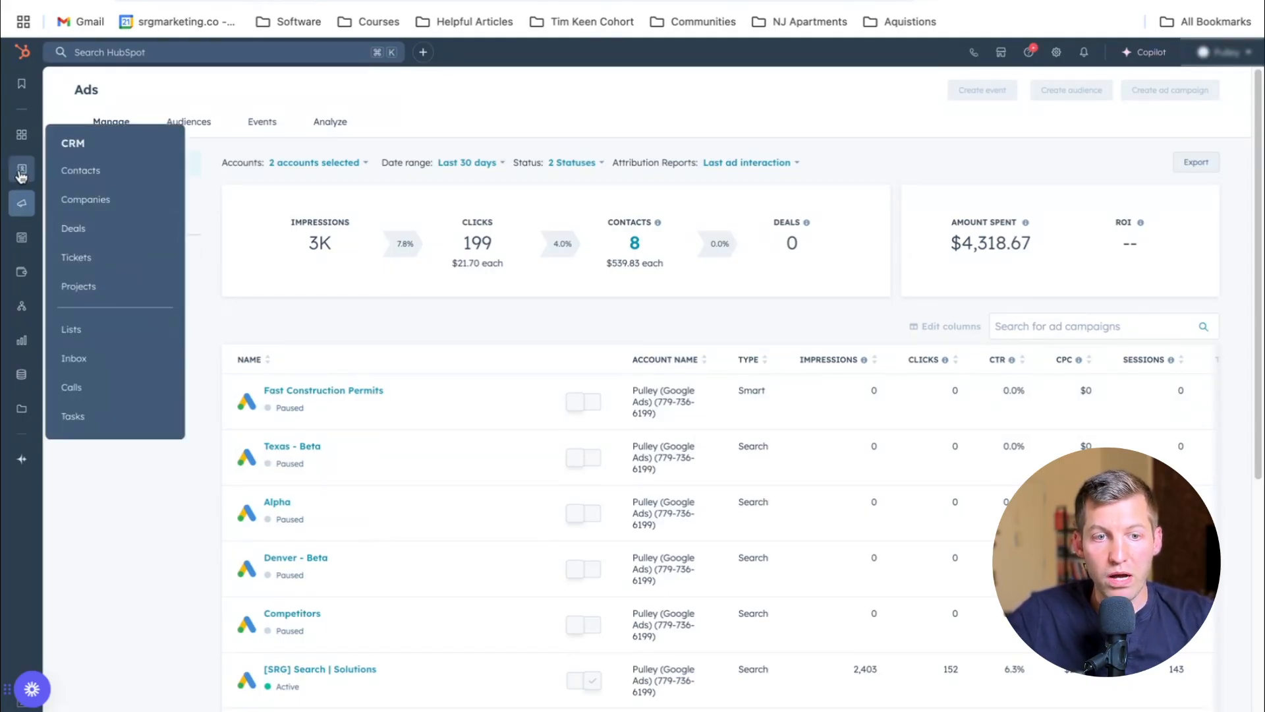
{"action": "mouse_move", "coordinate": [22, 340]}
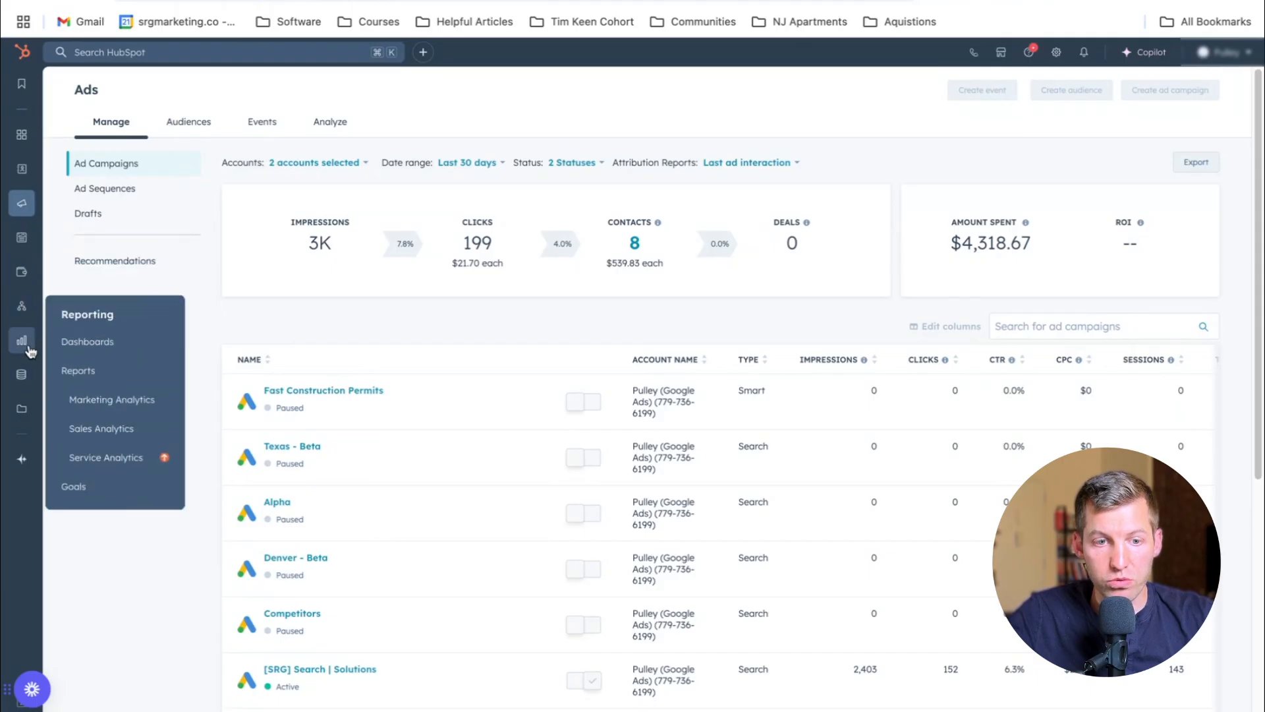
{"action": "left_click", "coordinate": [84, 369]}
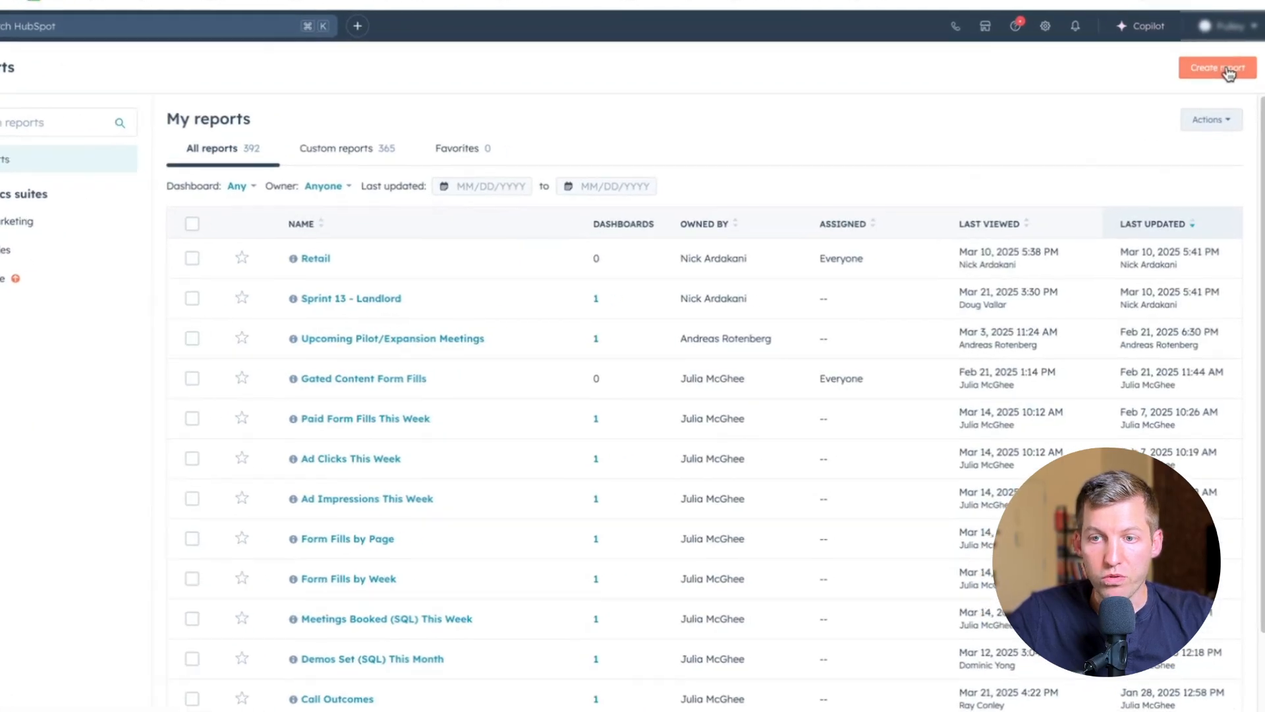
{"action": "left_click", "coordinate": [1225, 93]}
{"action": "left_click", "coordinate": [299, 137]}
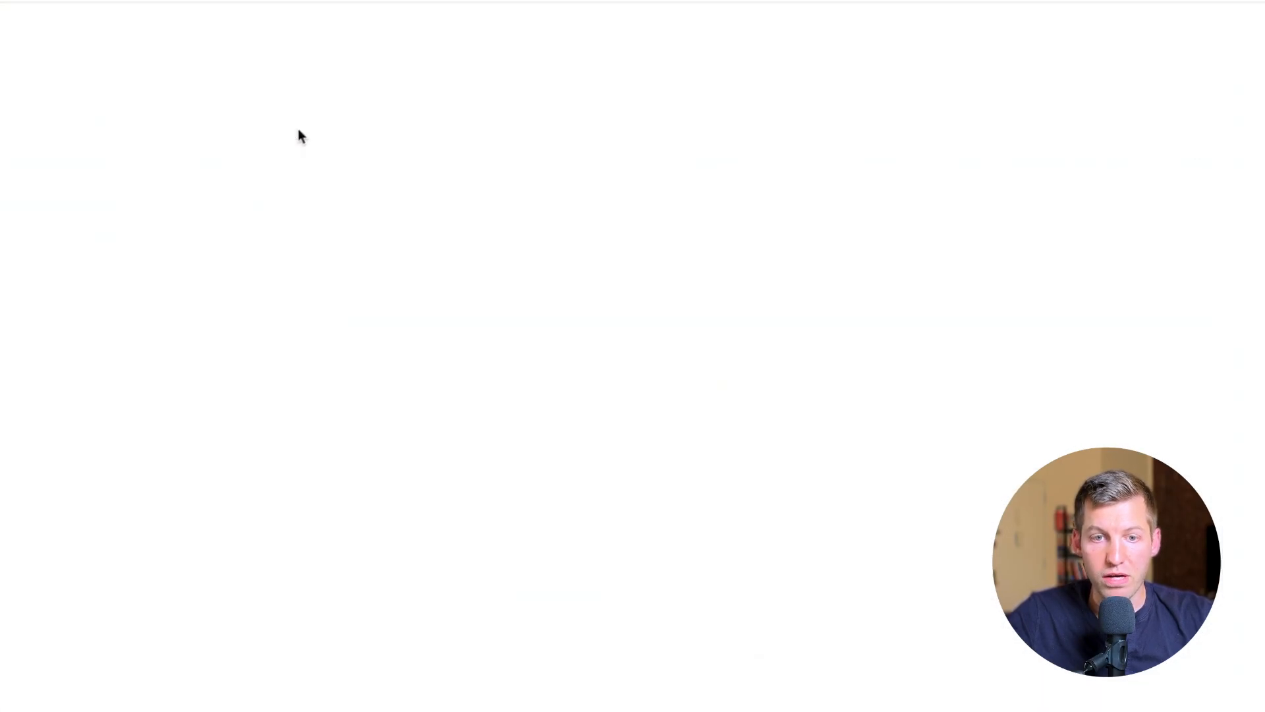
{"action": "left_click", "coordinate": [300, 356]}
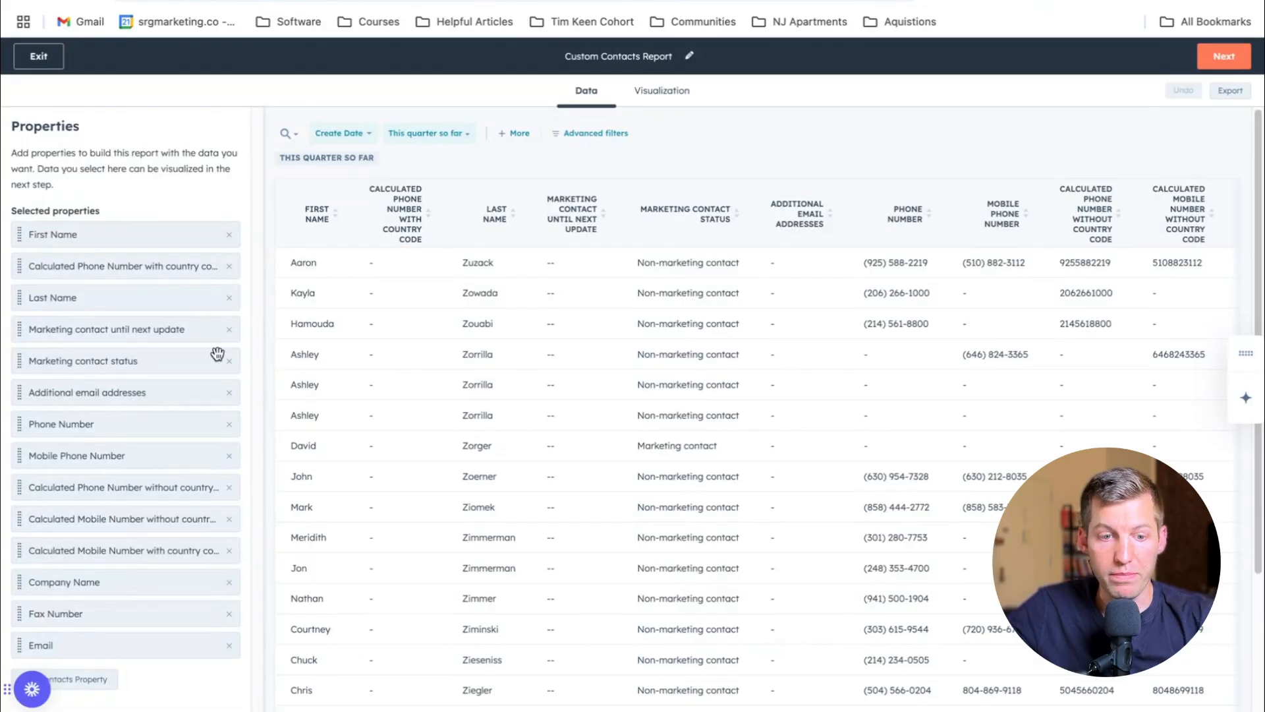
Find the Original Traffic Source property and add it to the contacts report
{"action": "left_click", "coordinate": [102, 687]}
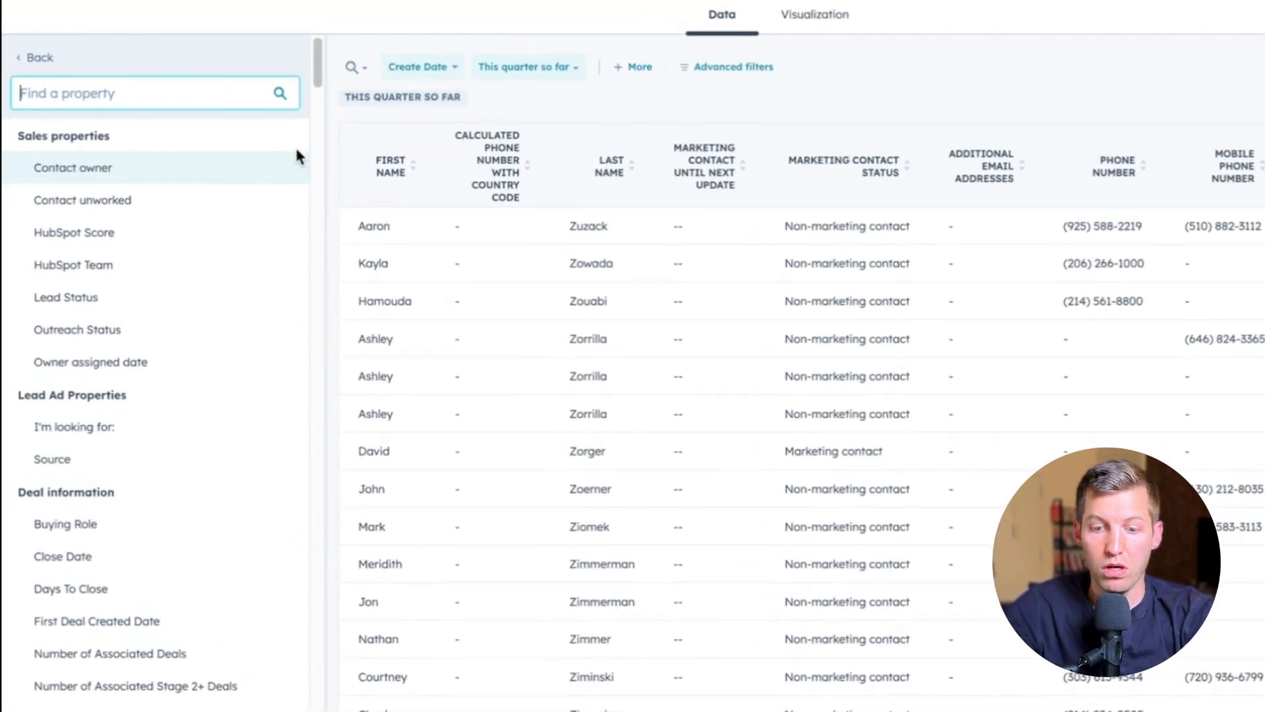
{"action": "type", "text": "orig"}
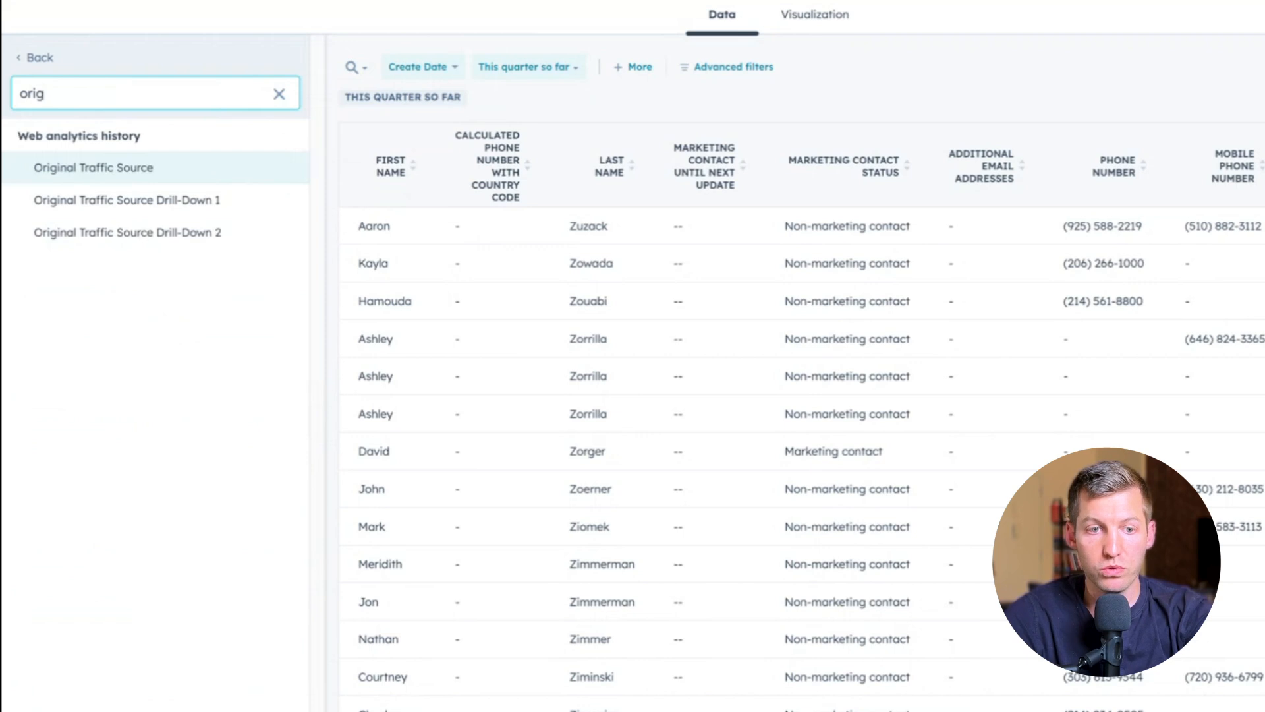
{"action": "left_click", "coordinate": [176, 172]}
Add the Original Traffic Source Drill-Down 1 and Original Traffic Source Drill-Down 2 properties to the report
{"action": "scroll", "coordinate": [150, 418], "scroll_direction": "down", "scroll_amount": 1}
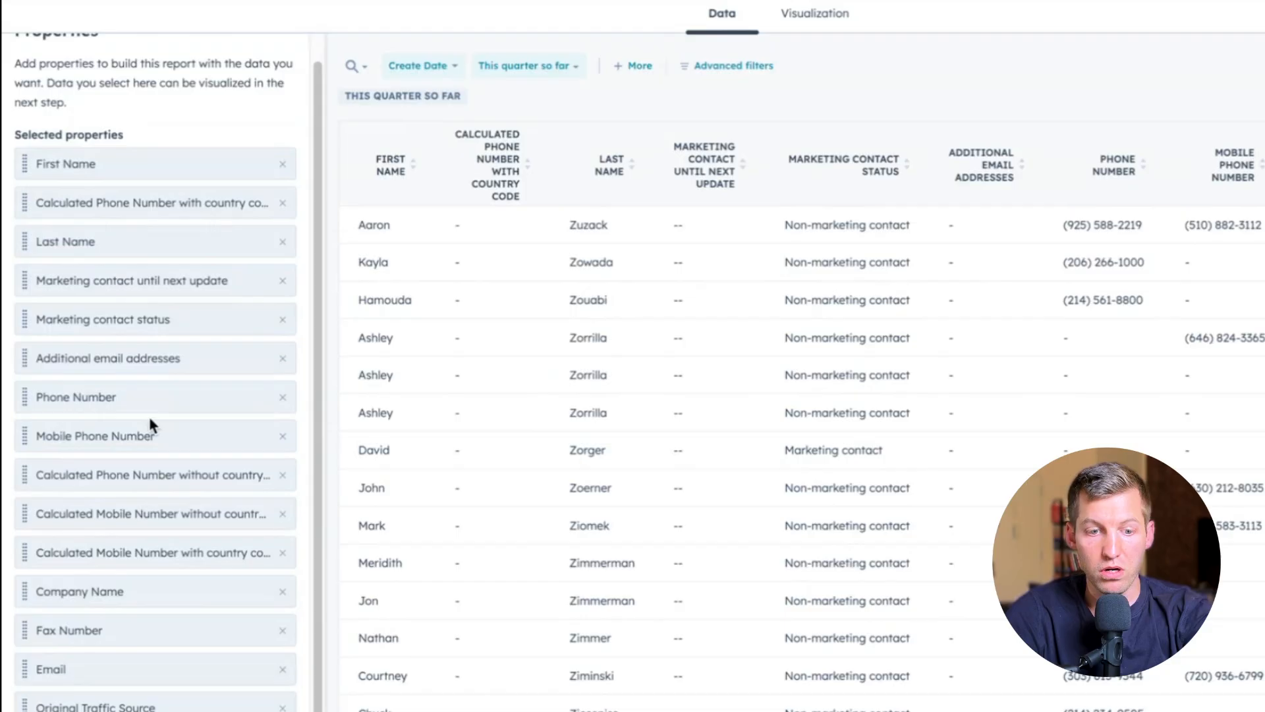
{"action": "left_click", "coordinate": [155, 709]}
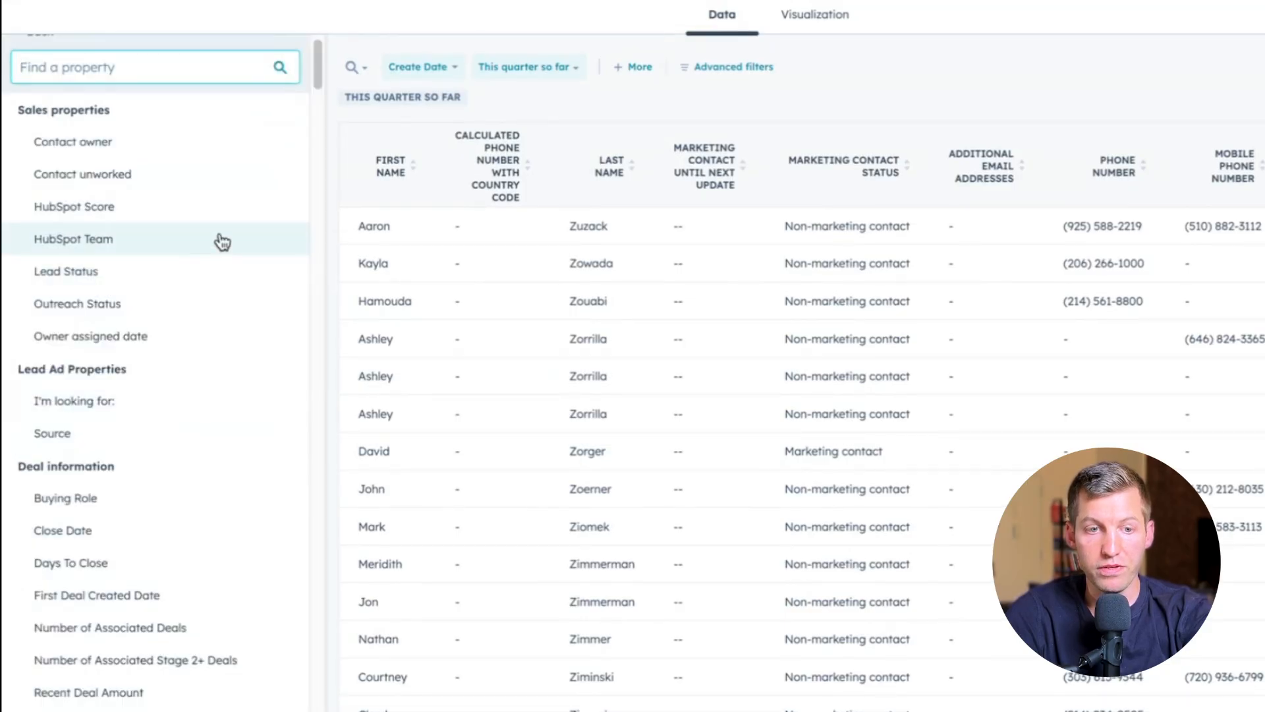
{"action": "type", "text": "origi"}
{"action": "left_click", "coordinate": [199, 146]}
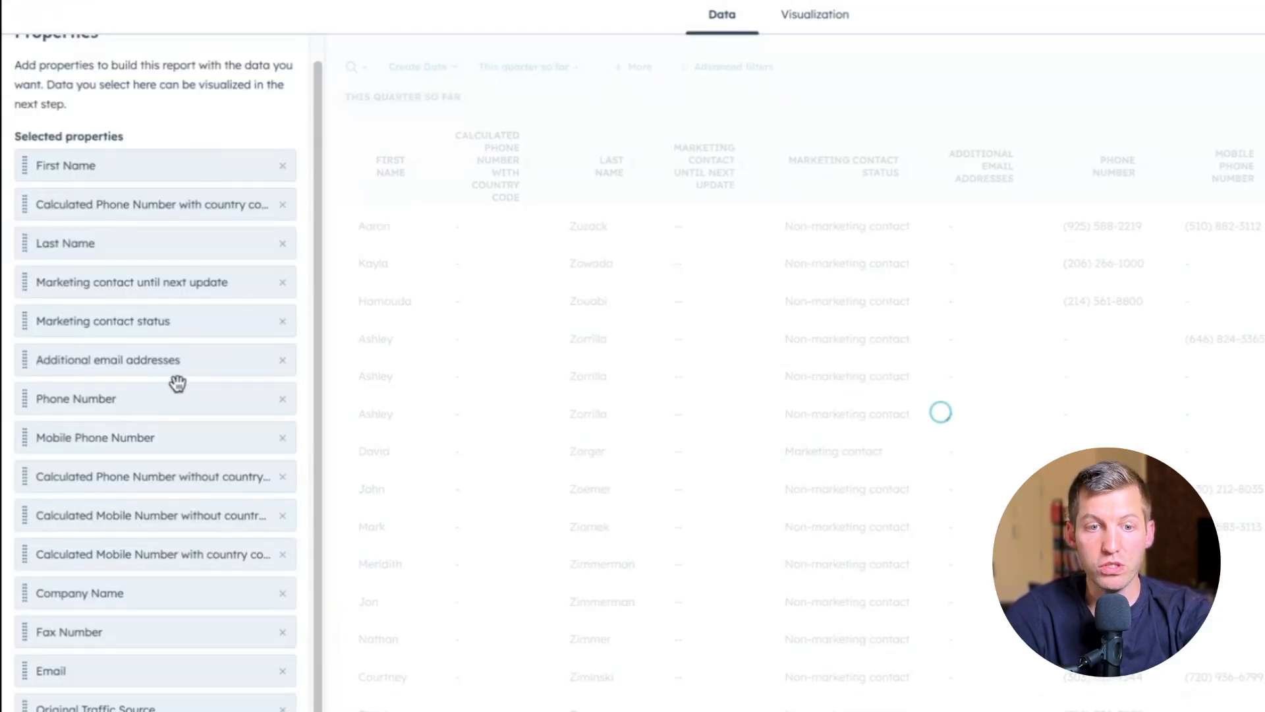
{"action": "left_click", "coordinate": [154, 709]}
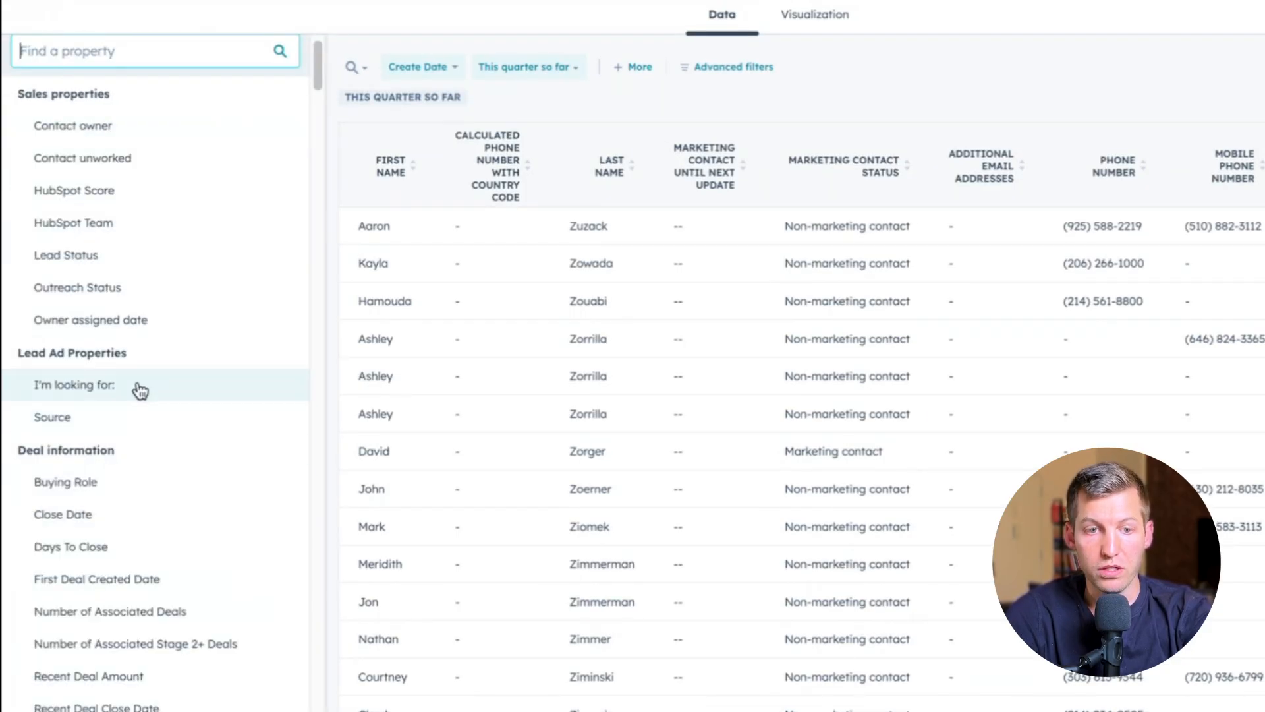
{"action": "type", "text": "original"}
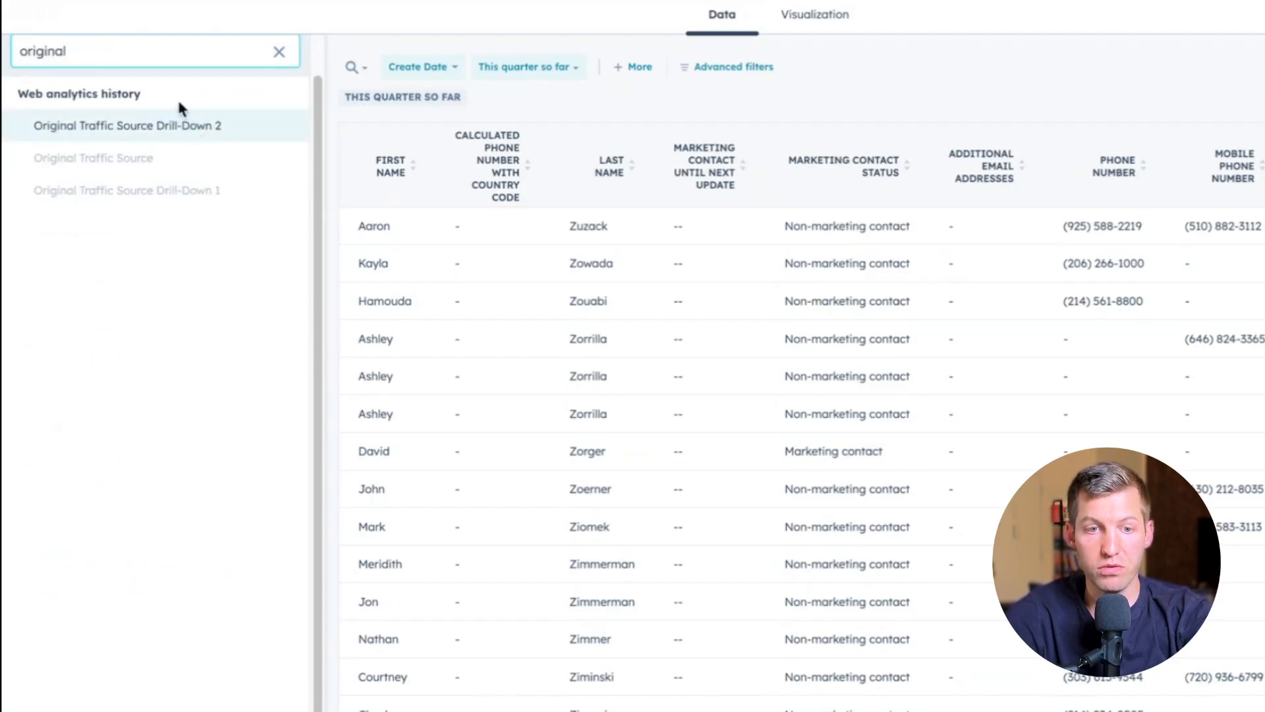
{"action": "left_click", "coordinate": [187, 126]}
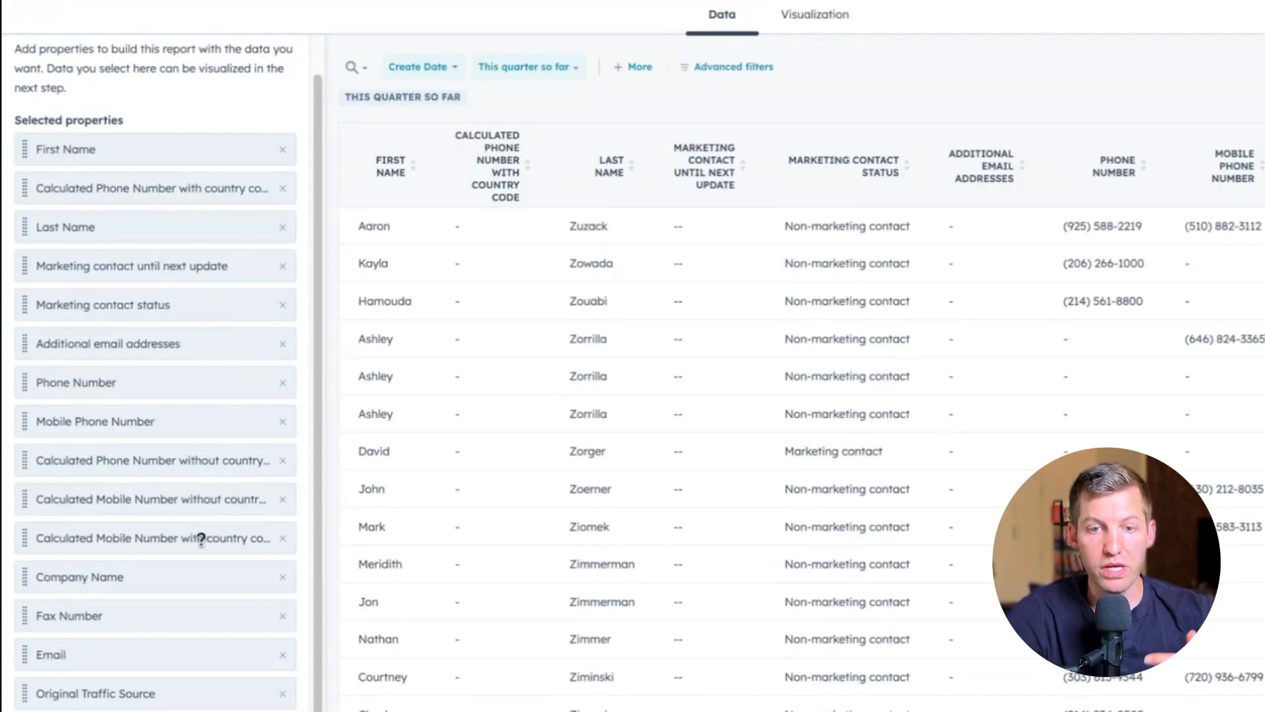
Find the Latest Traffic Source property and add it to the contacts report
{"action": "scroll", "coordinate": [186, 563], "scroll_direction": "down", "scroll_amount": 1}
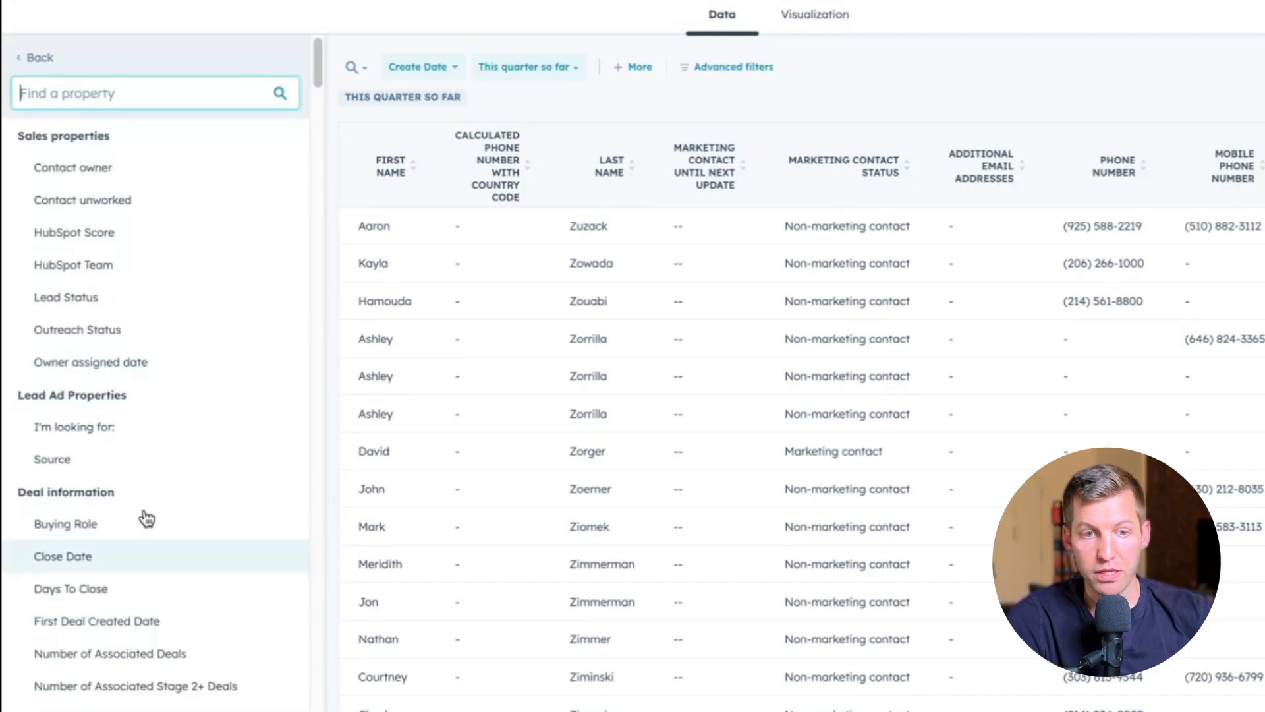
{"action": "type", "text": "latest traf"}
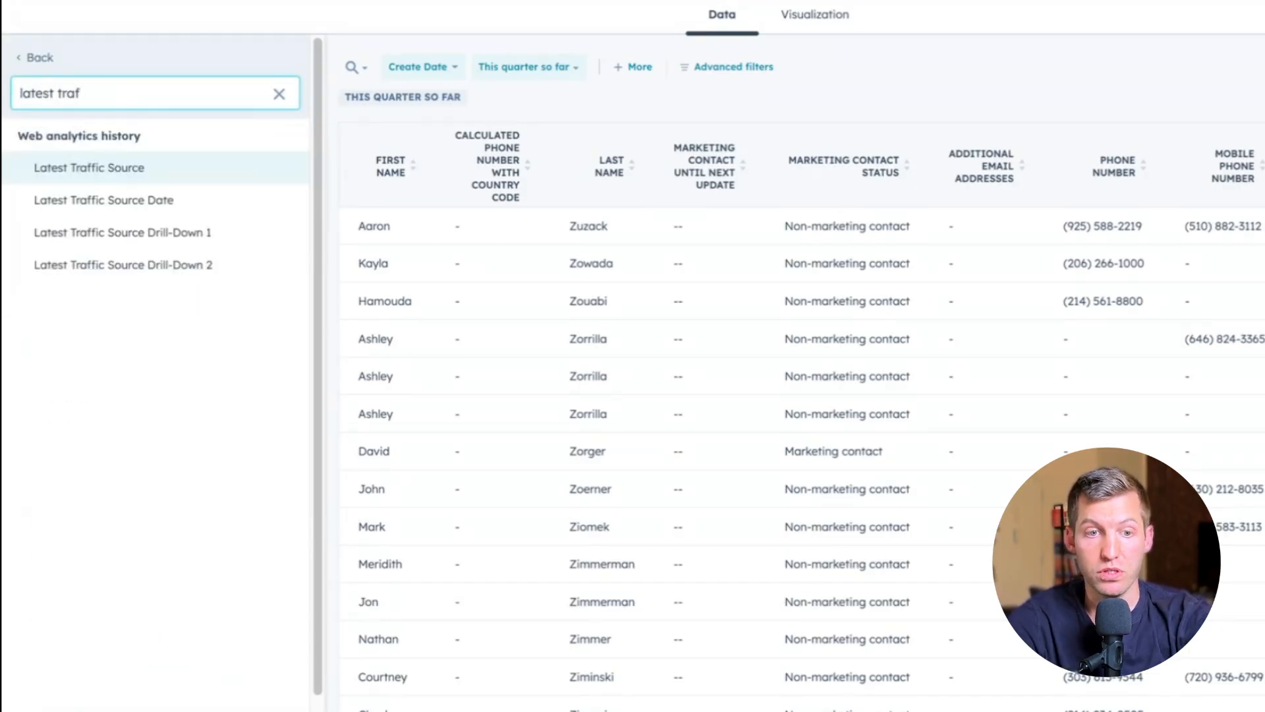
{"action": "left_click", "coordinate": [188, 174]}
Add the Latest Traffic Source Drill-Down 1 and Latest Traffic Source Drill-Down 2 properties to the report
{"action": "scroll", "coordinate": [133, 635], "scroll_direction": "down", "scroll_amount": 3}
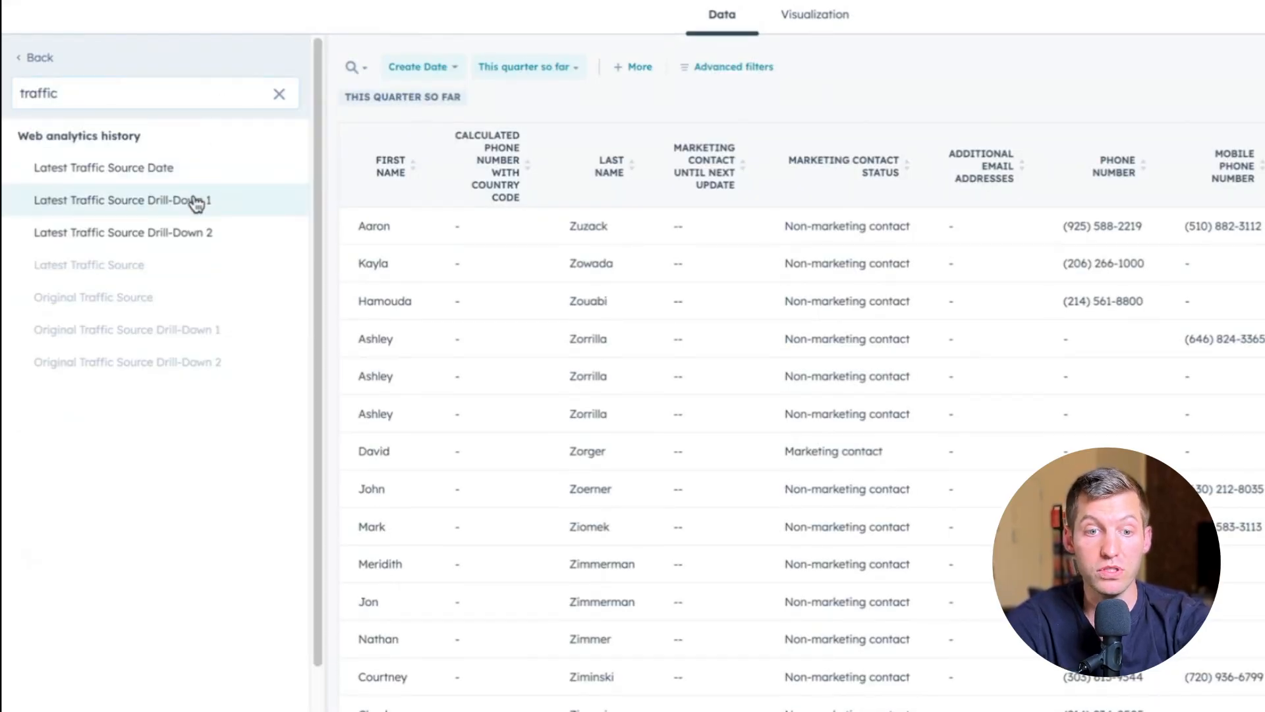
{"action": "left_click", "coordinate": [198, 200]}
{"action": "scroll", "coordinate": [192, 243], "scroll_direction": "down", "scroll_amount": 3}
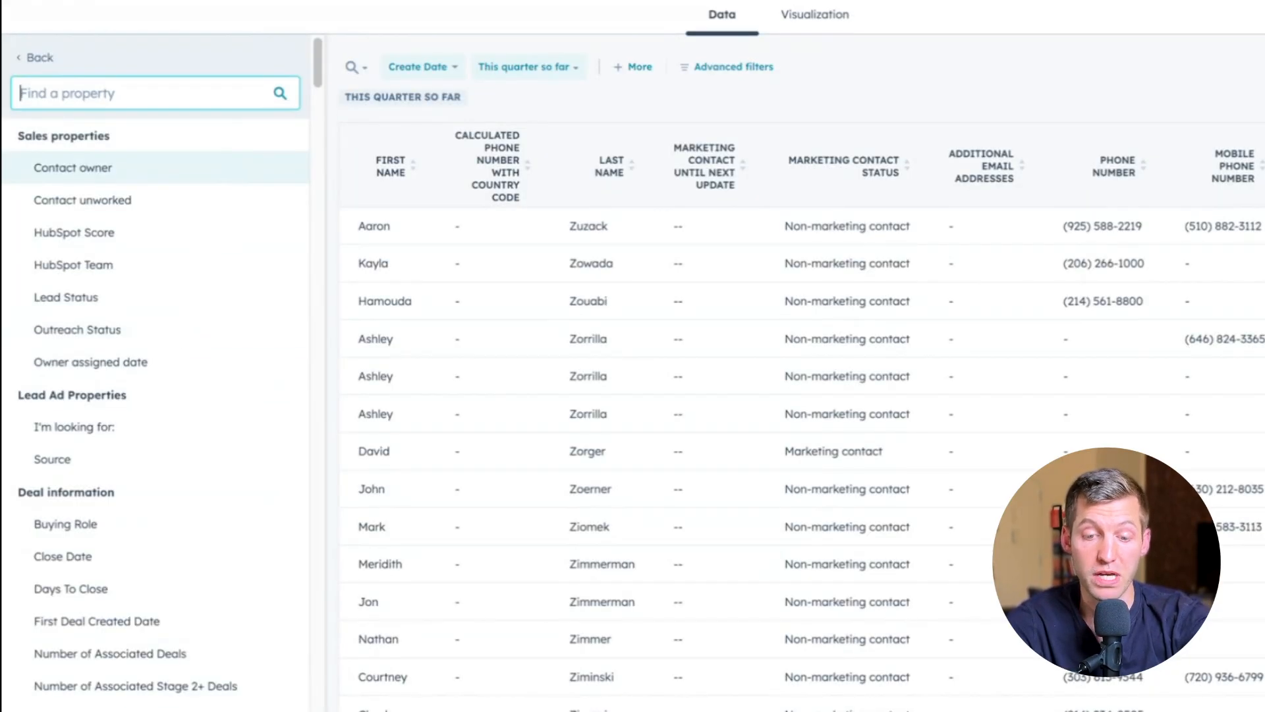
{"action": "type", "text": "t"}
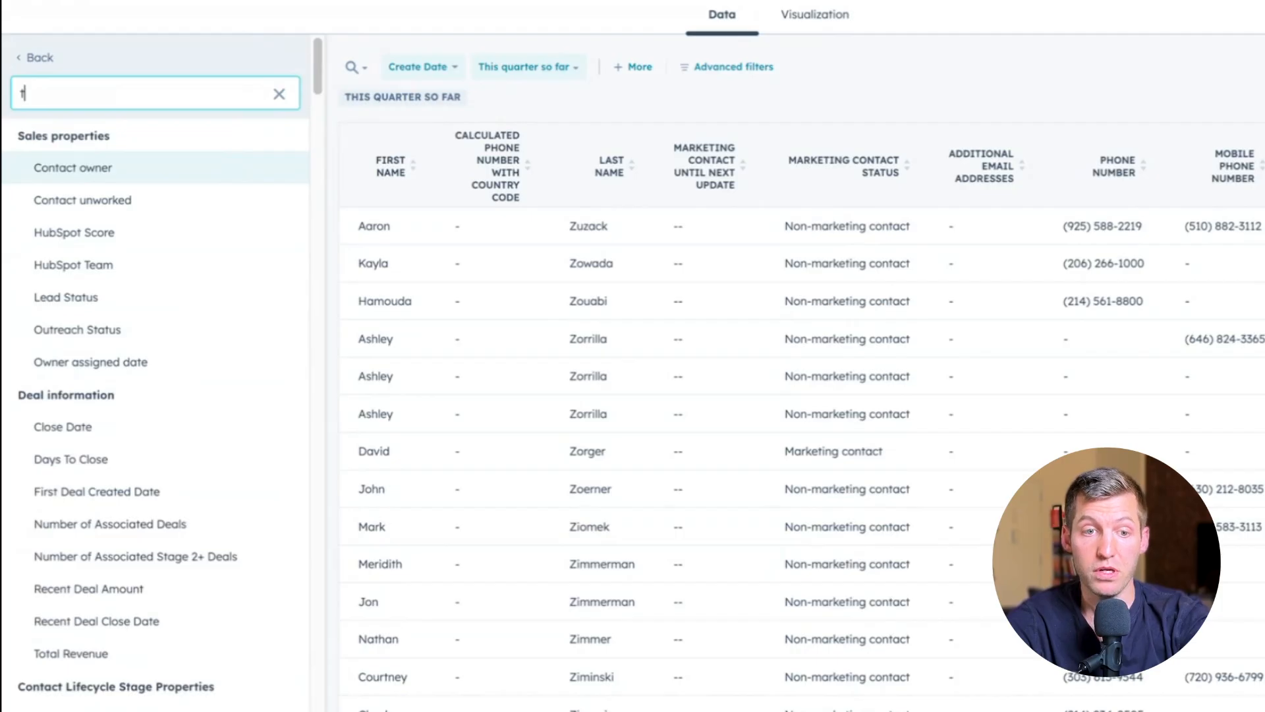
{"action": "type", "text": "raffic"}
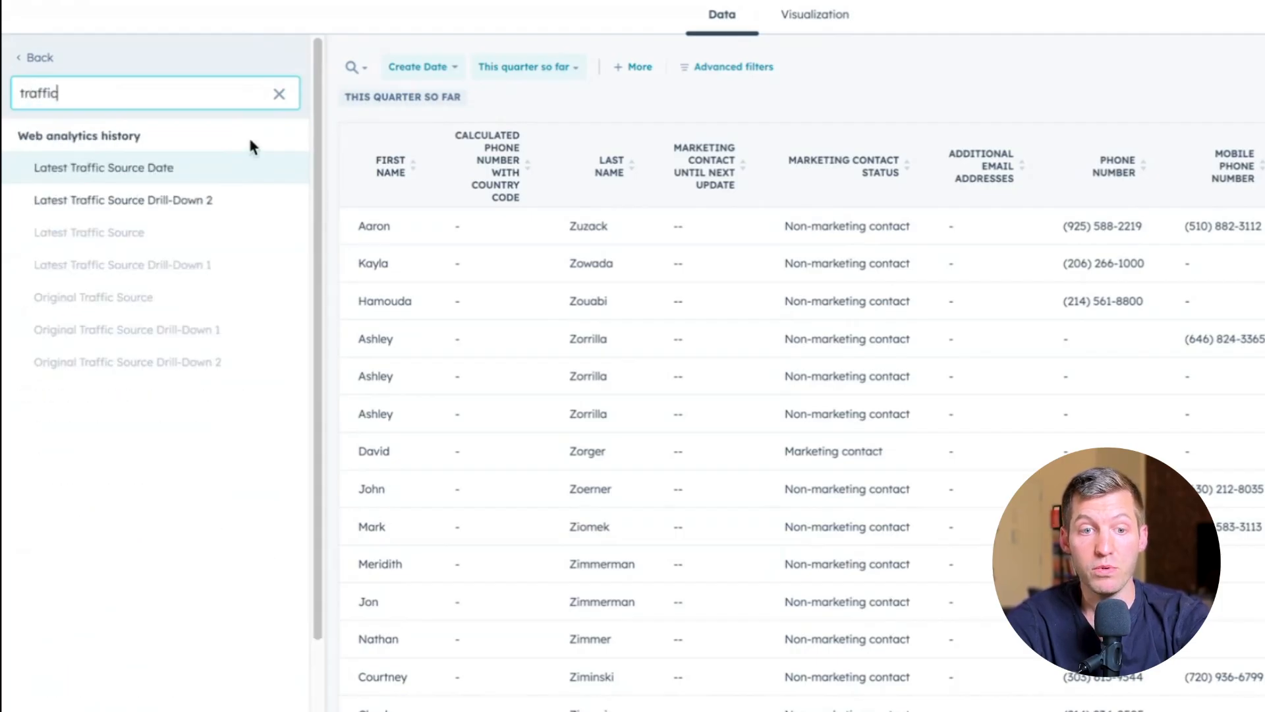
{"action": "left_click", "coordinate": [257, 208]}
Add the Create Date and Recent Conversion Date properties to the contacts report
{"action": "scroll", "coordinate": [255, 392], "scroll_direction": "down", "scroll_amount": 4}
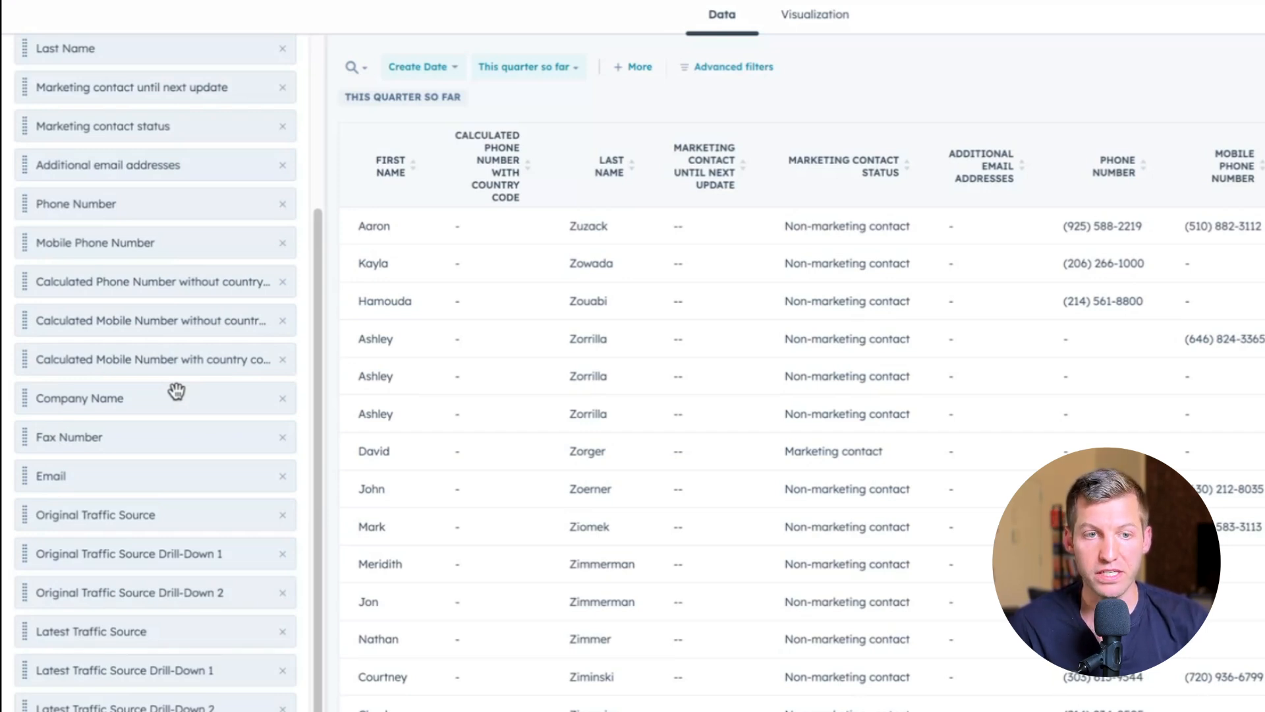
{"action": "left_click", "coordinate": [197, 709]}
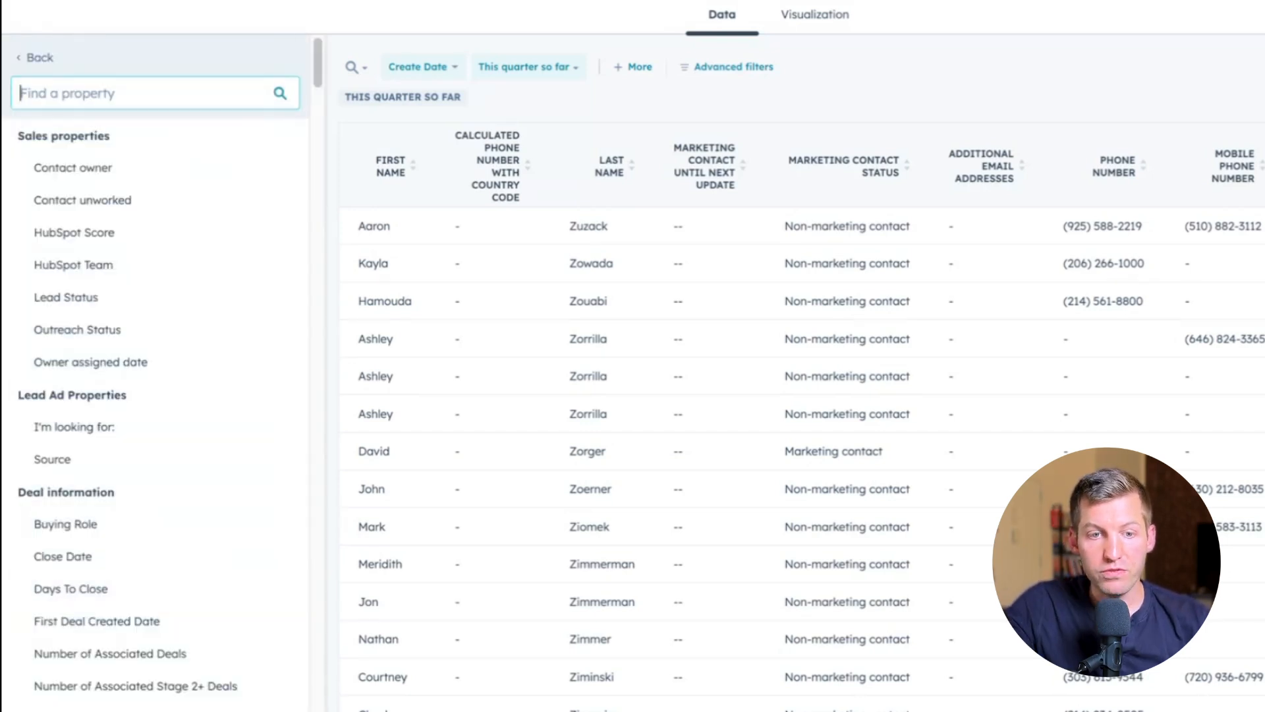
{"action": "type", "text": "re"}
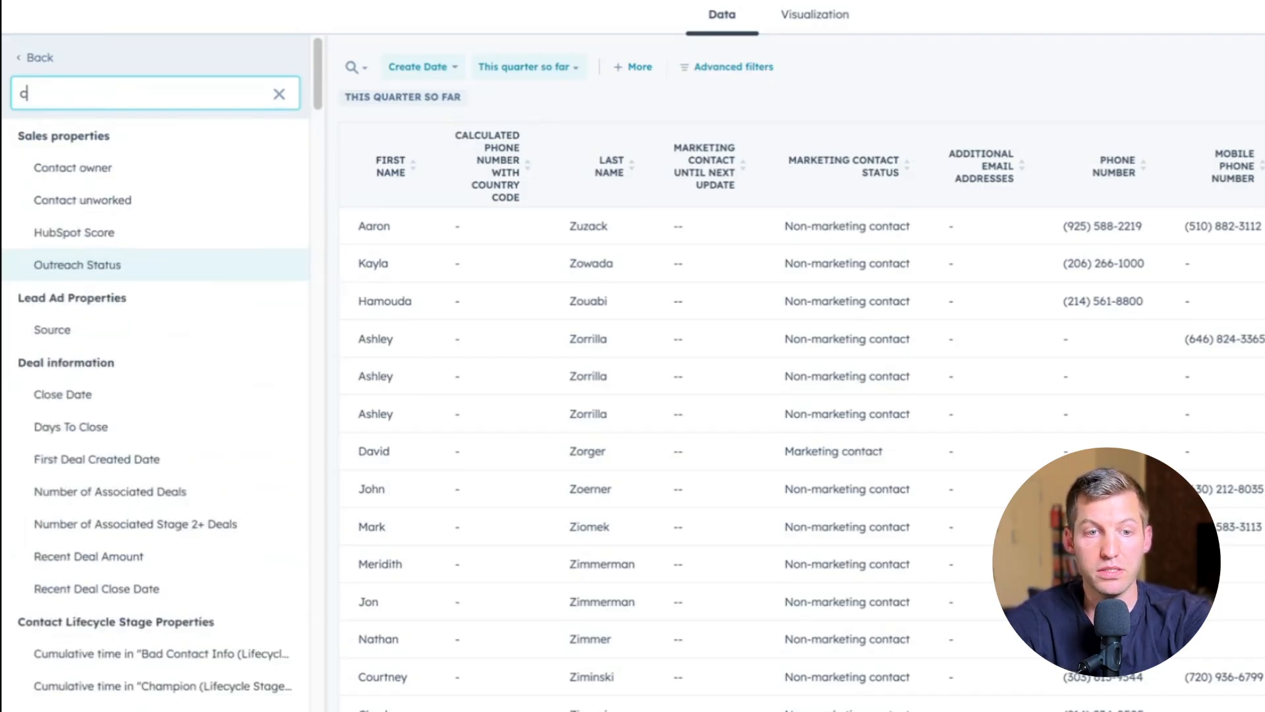
{"action": "type", "text": "reate"}
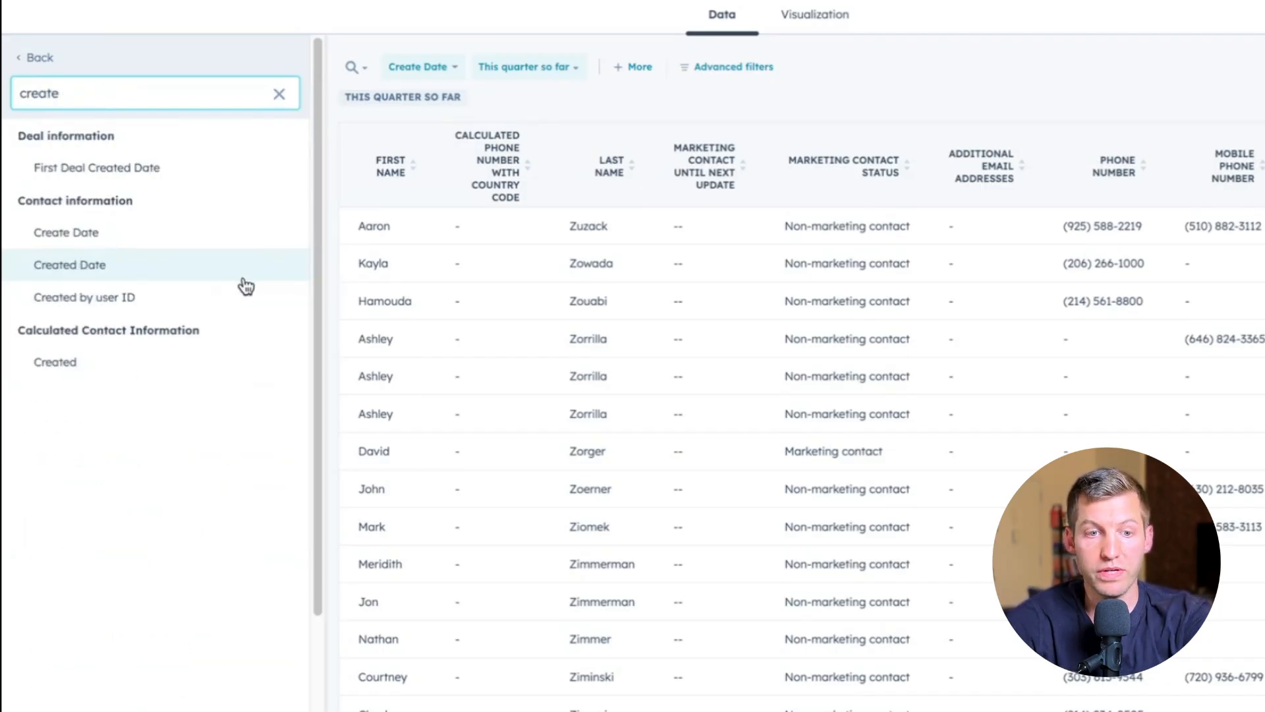
{"action": "key", "text": "ctrl+a"}
{"action": "key", "text": "BackSpace"}
{"action": "type", "text": "recent"}
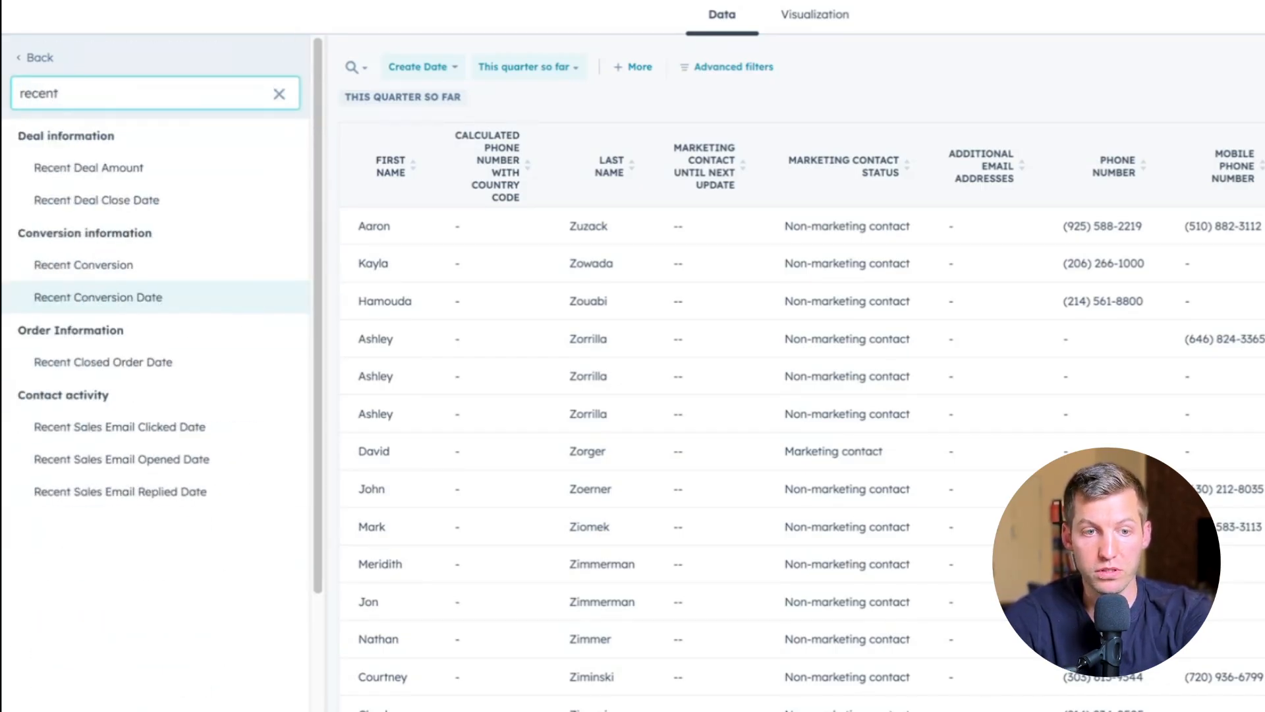
{"action": "left_click", "coordinate": [132, 297]}
Open the report's advanced filters and start a filter on a contact property in Group 1
{"action": "scroll", "coordinate": [262, 407], "scroll_direction": "down", "scroll_amount": 5}
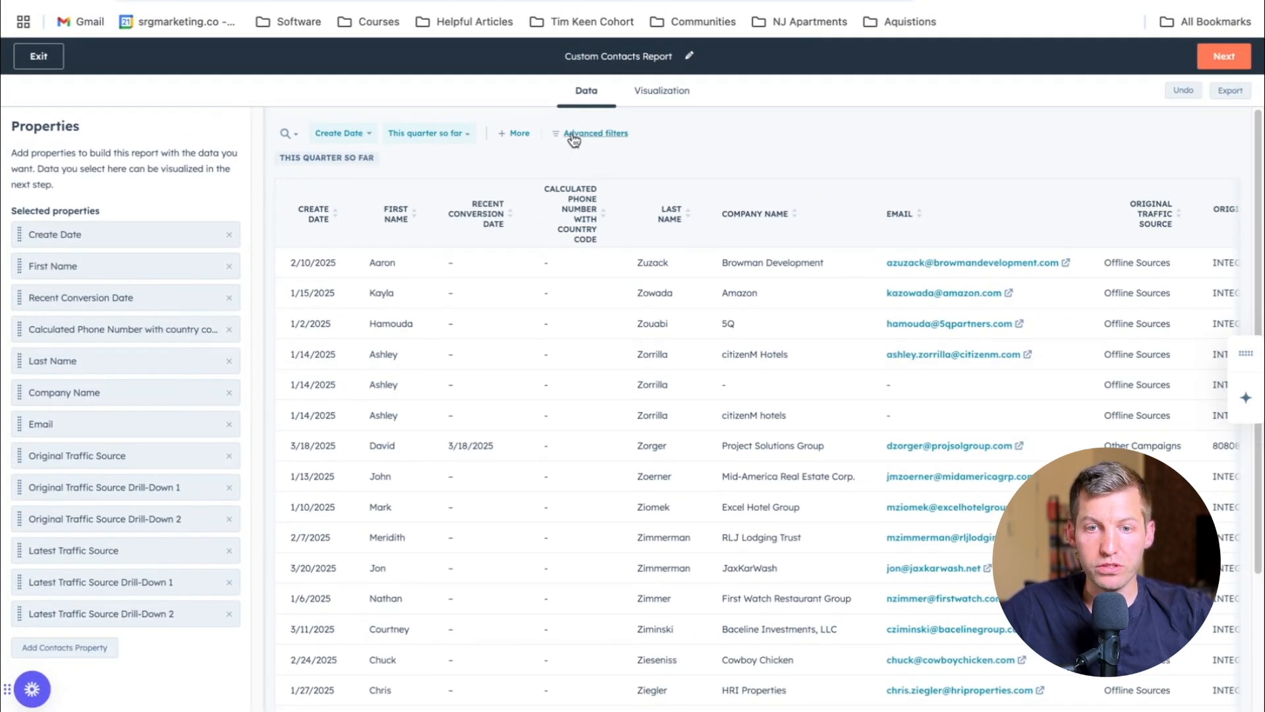
{"action": "left_click", "coordinate": [573, 135]}
{"action": "left_click", "coordinate": [1113, 163]}
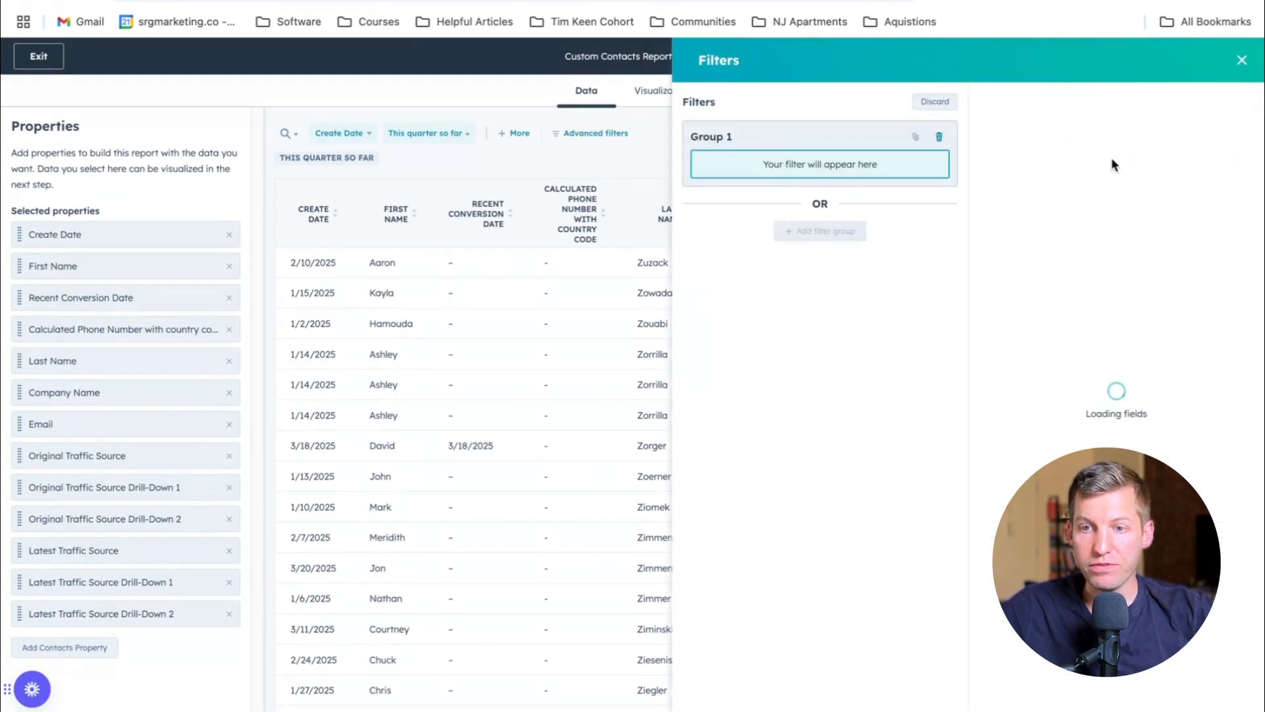
{"action": "type", "text": "ori"}
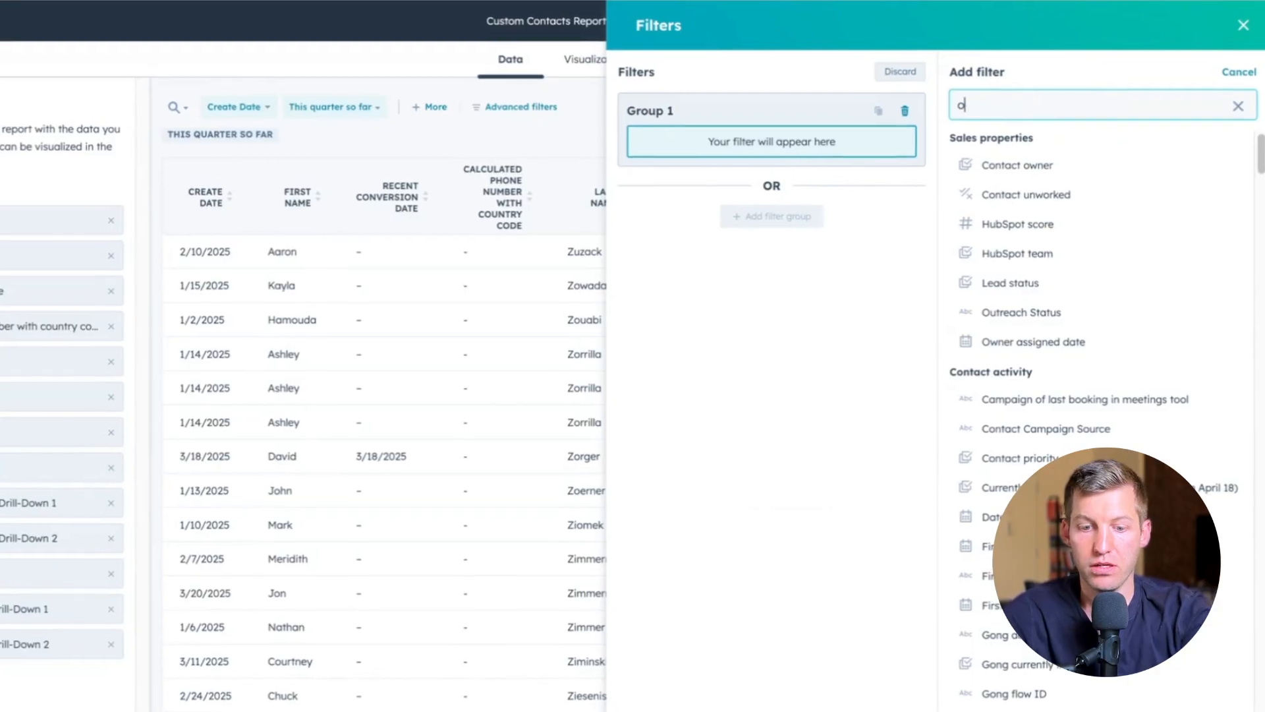
{"action": "type", "text": "ginal"}
{"action": "key", "text": "BackSpace"}
{"action": "key", "text": "BackSpace"}
{"action": "key", "text": "BackSpace"}
{"action": "key", "text": "BackSpace"}
{"action": "key", "text": "BackSpace"}
{"action": "key", "text": "BackSpace"}
{"action": "key", "text": "BackSpace"}
{"action": "key", "text": "BackSpace"}
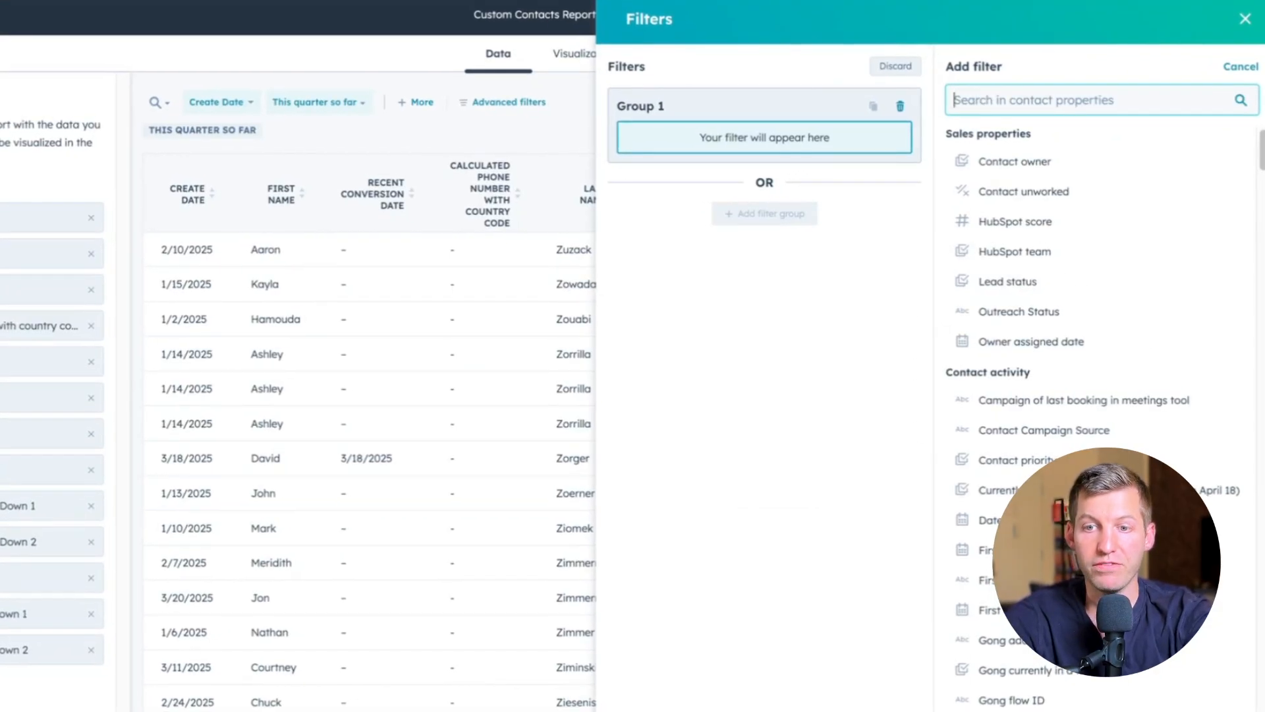
Filter Group 1 to contacts whose Original Traffic Source is any of Paid search
{"action": "type", "text": "traffic"}
{"action": "left_click", "coordinate": [1062, 173]}
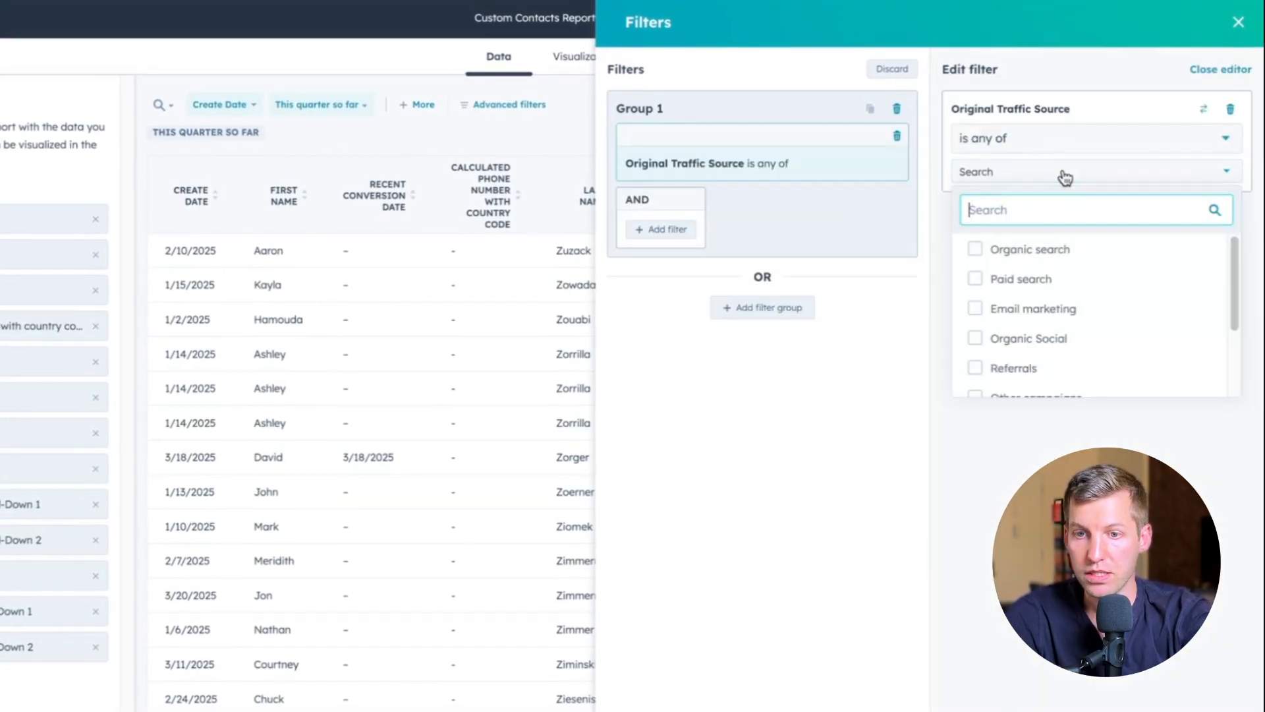
{"action": "left_click", "coordinate": [1019, 279]}
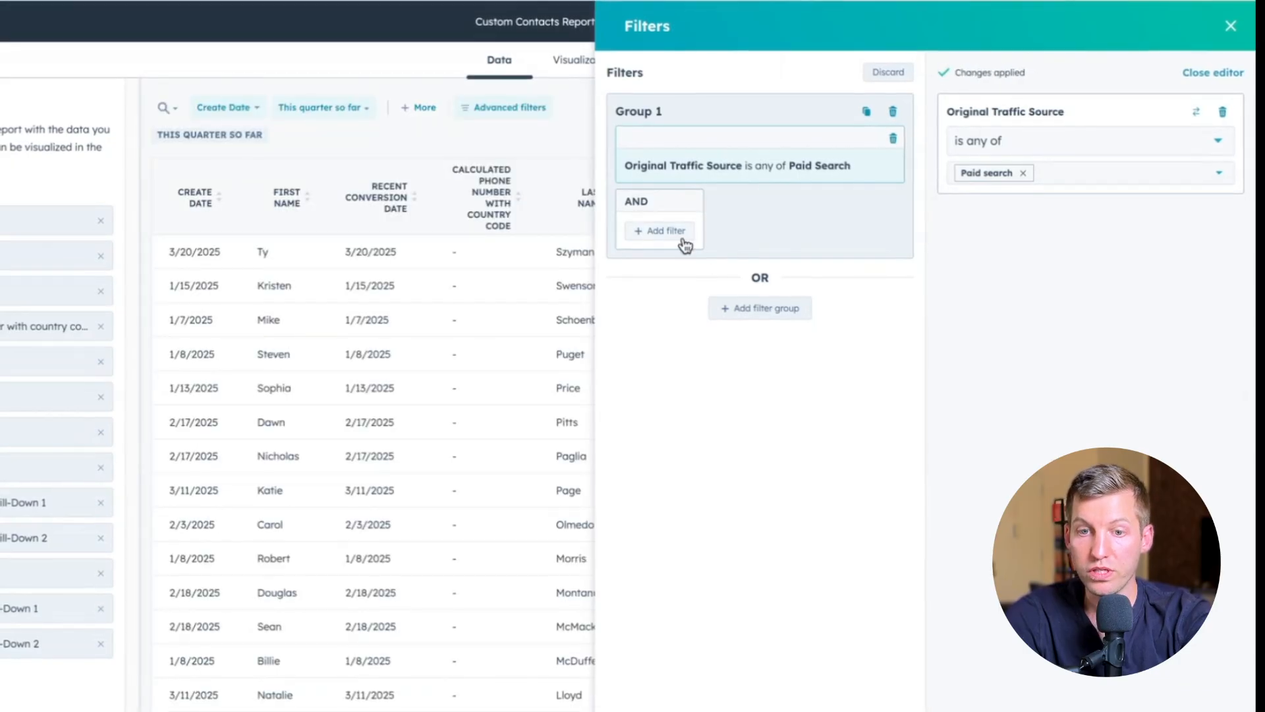
Add an alternative filter group for Latest Traffic Source is any of Paid search, and close the filters
{"action": "left_click", "coordinate": [757, 321]}
{"action": "type", "text": "latest t"}
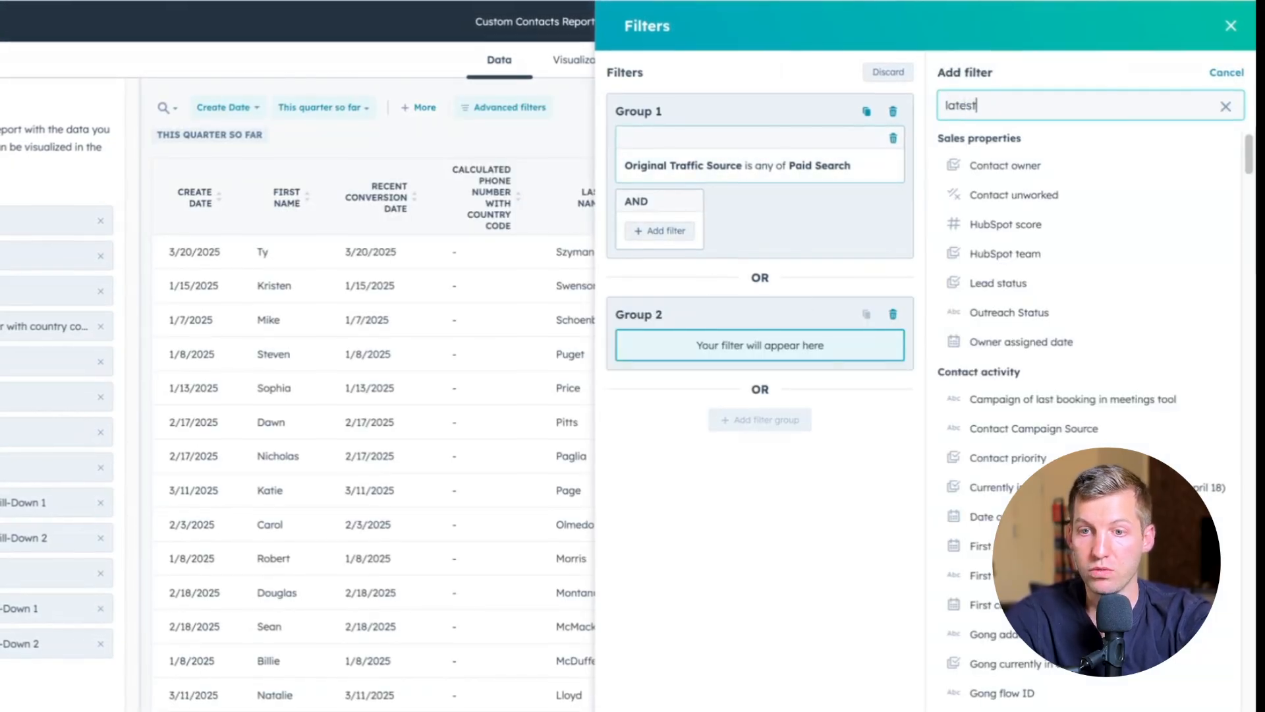
{"action": "type", "text": "r"}
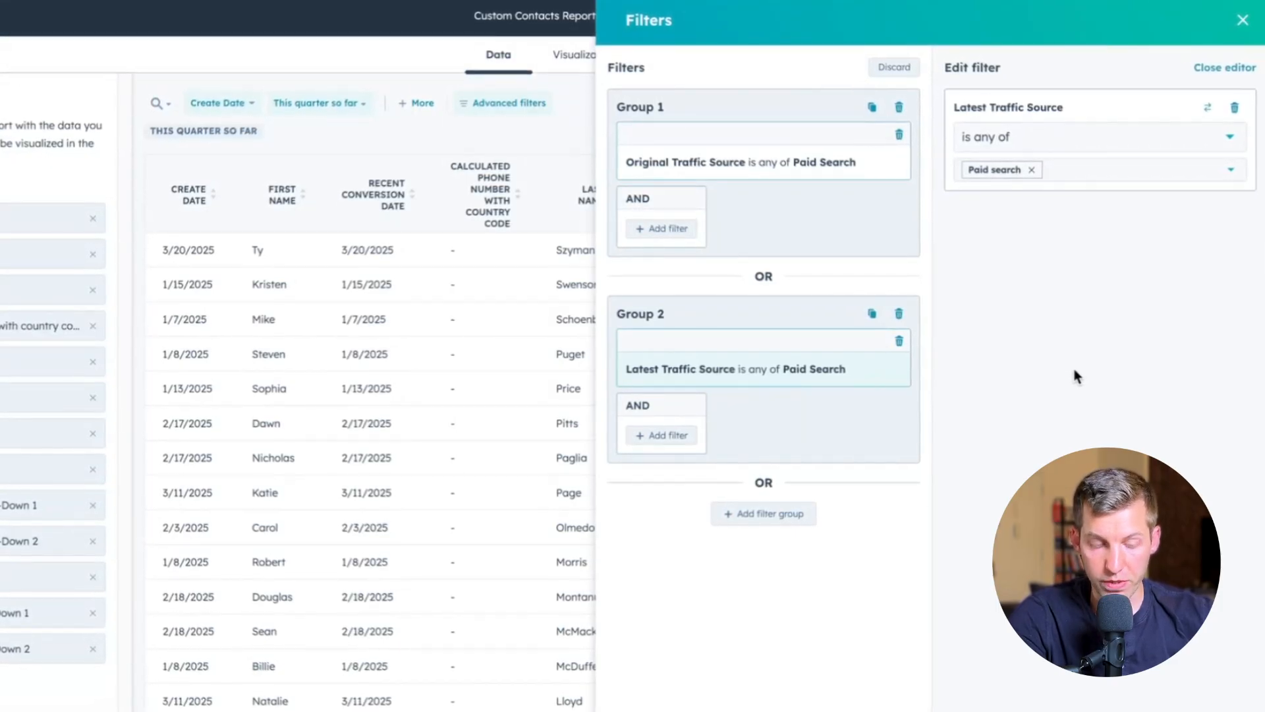
{"action": "left_click", "coordinate": [1243, 20]}
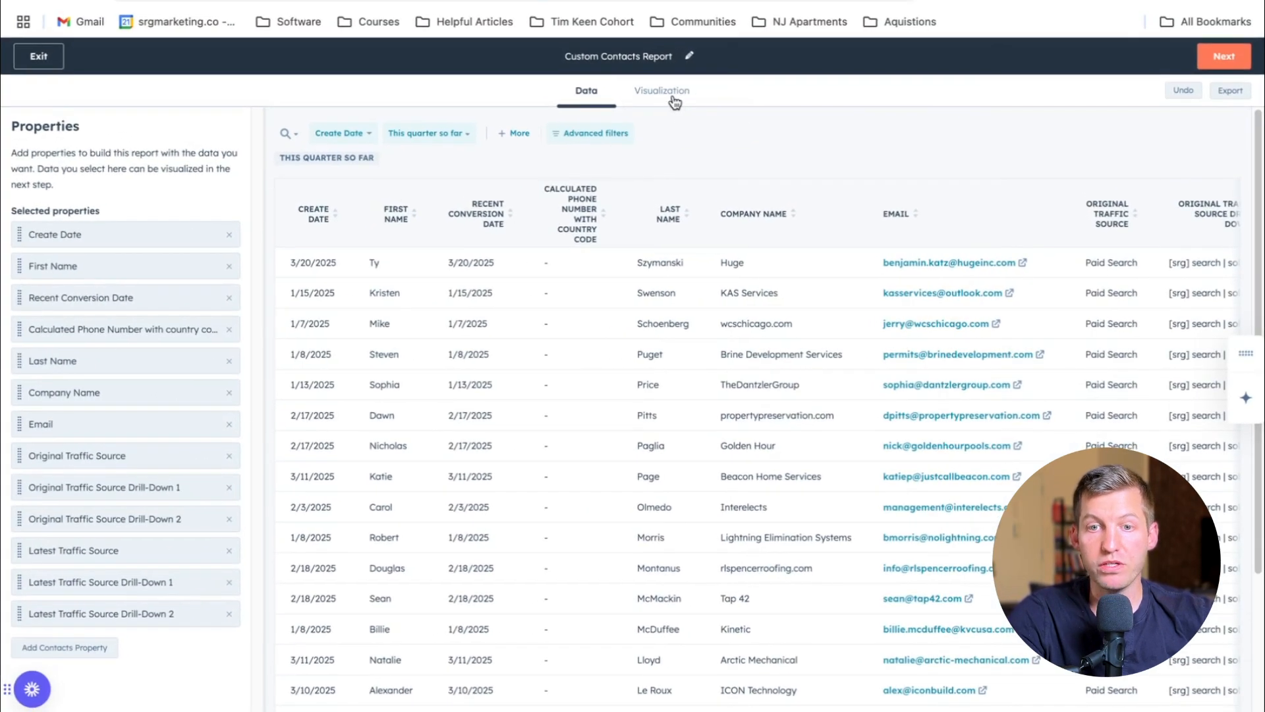
Visualize the report as a column chart of Create Date and Original Traffic Source Drill-Down 2, measured by Count of Contacts
{"action": "left_click", "coordinate": [674, 101]}
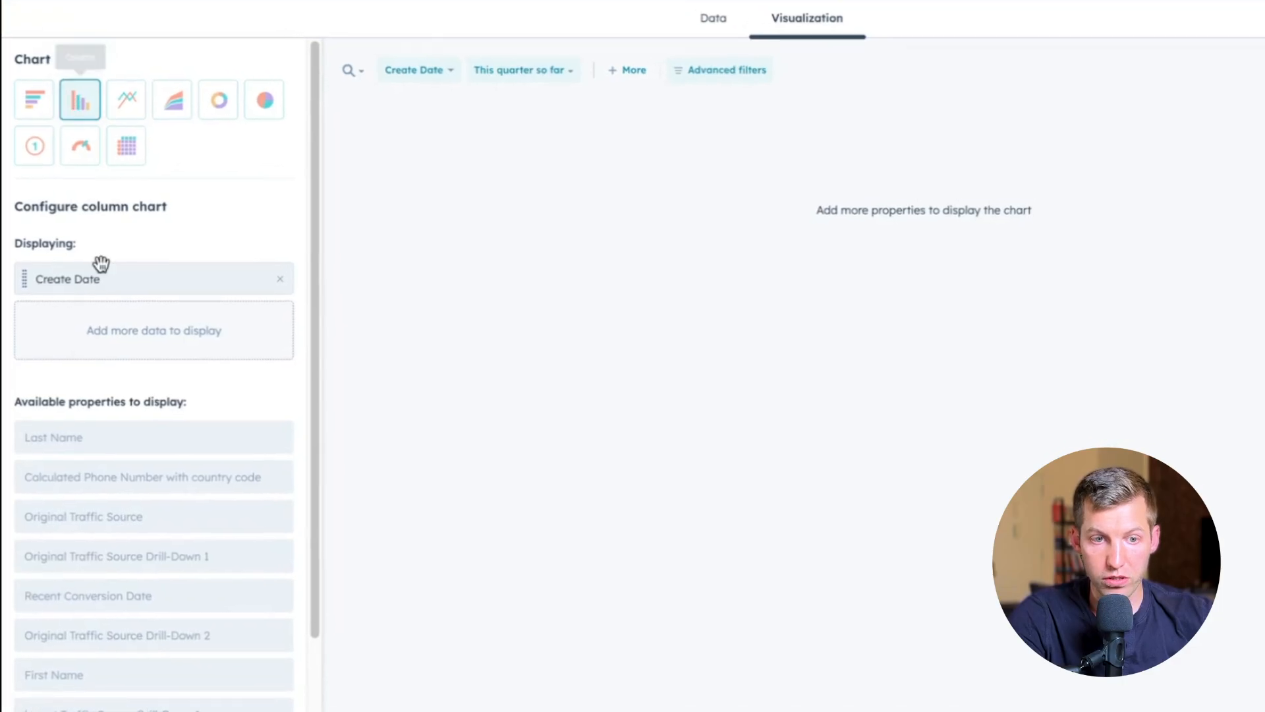
{"action": "scroll", "coordinate": [100, 271], "scroll_direction": "down", "scroll_amount": 3}
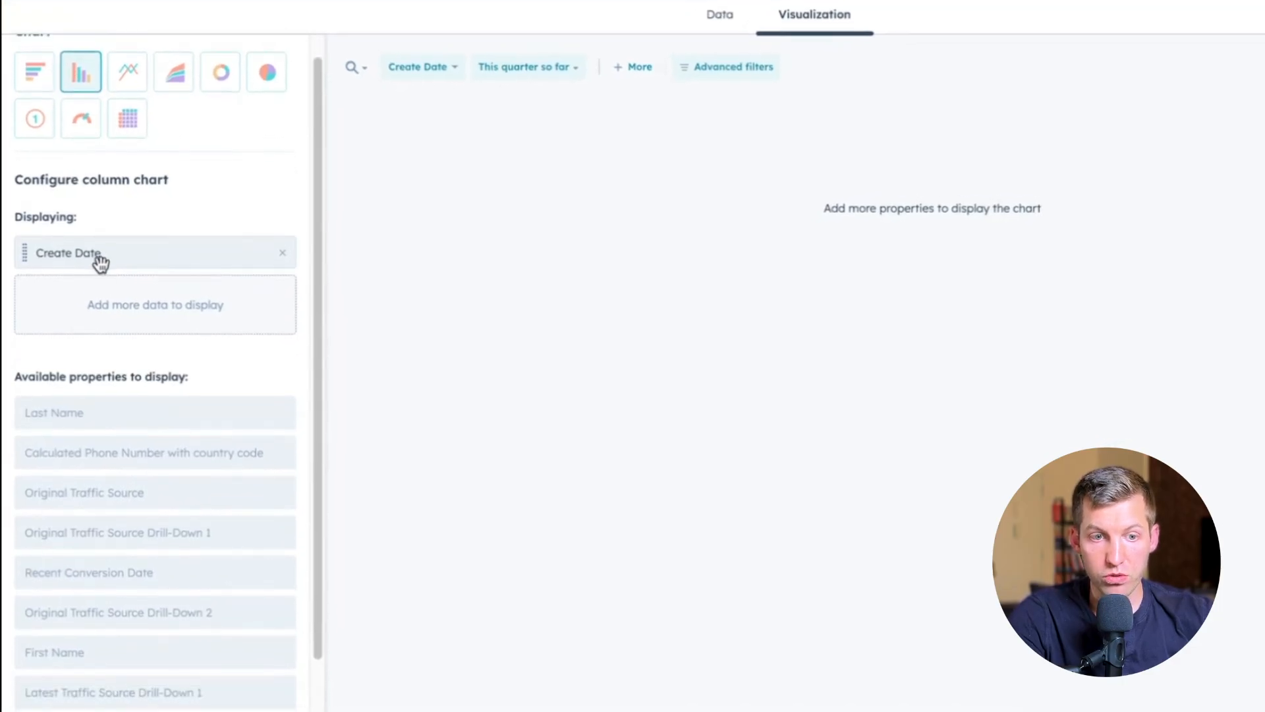
{"action": "left_click_drag", "start_coordinate": [124, 638], "coordinate": [119, 148]}
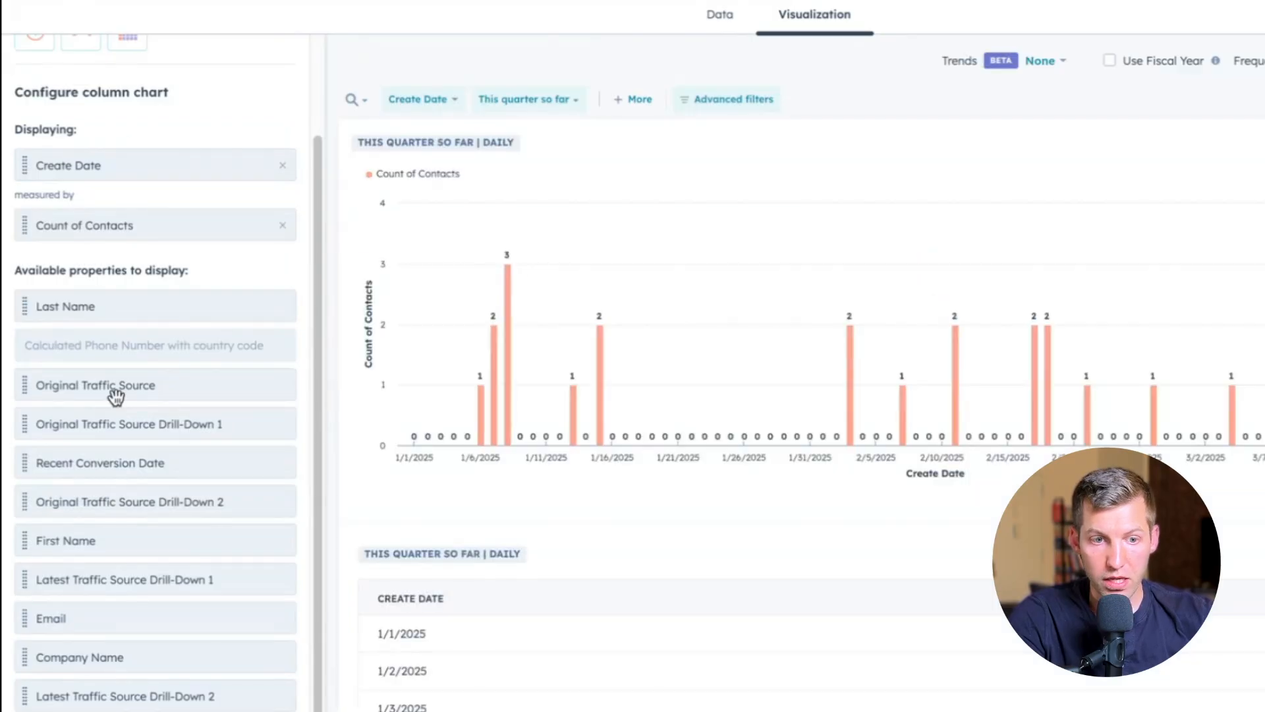
{"action": "scroll", "coordinate": [116, 395], "scroll_direction": "up", "scroll_amount": 2}
{"action": "scroll", "coordinate": [116, 397], "scroll_direction": "down", "scroll_amount": 2}
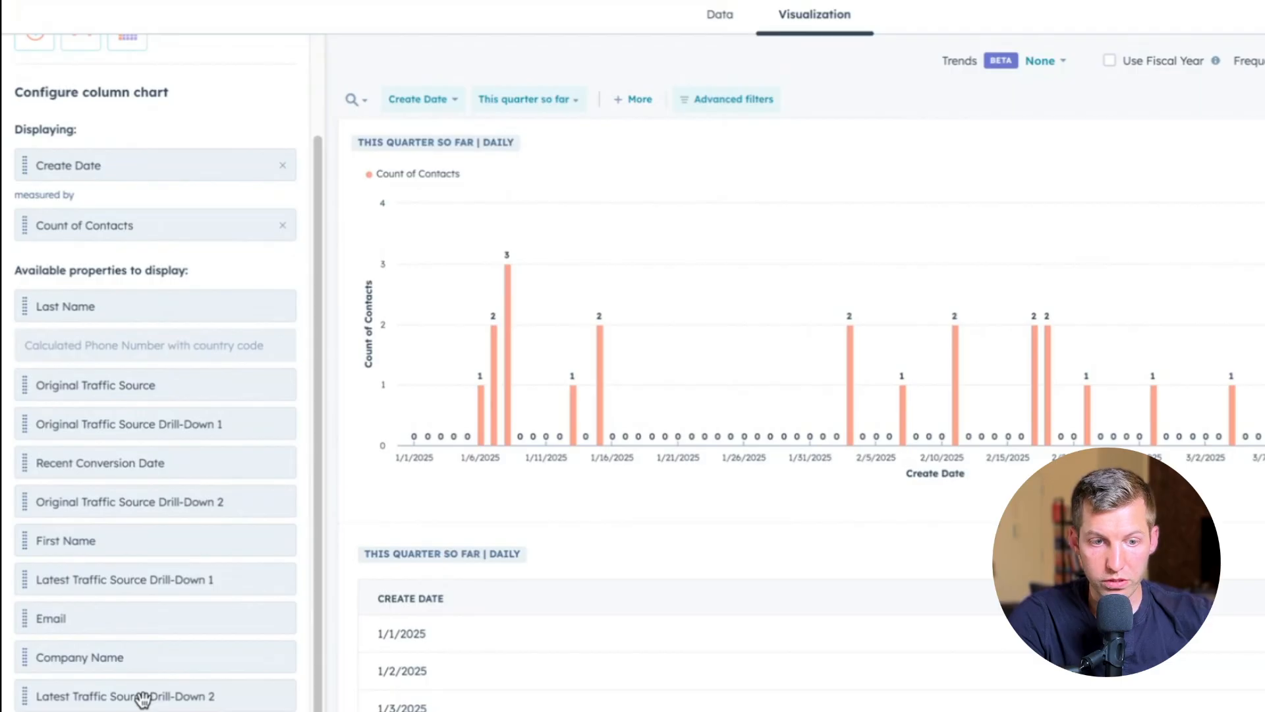
{"action": "left_click_drag", "start_coordinate": [165, 501], "coordinate": [164, 210]}
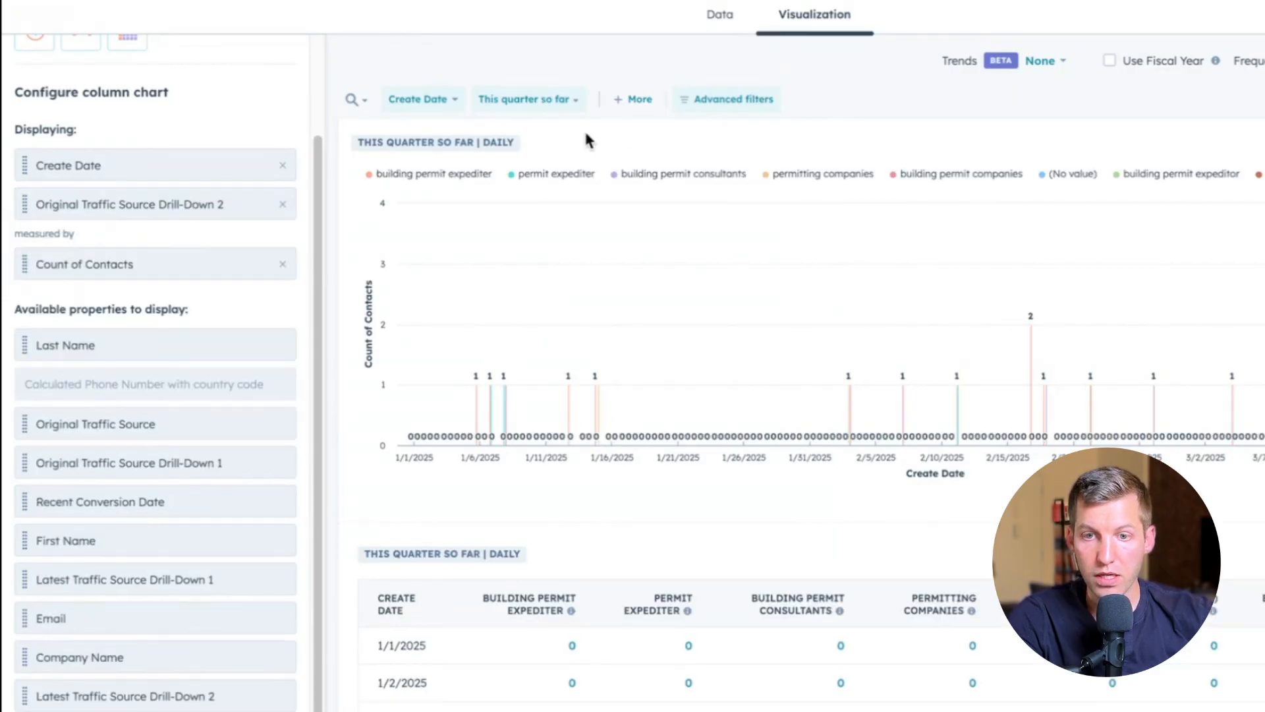
Set the chart's Create Date range to This year and its frequency to Monthly
{"action": "left_click", "coordinate": [556, 104]}
{"action": "left_click", "coordinate": [553, 153]}
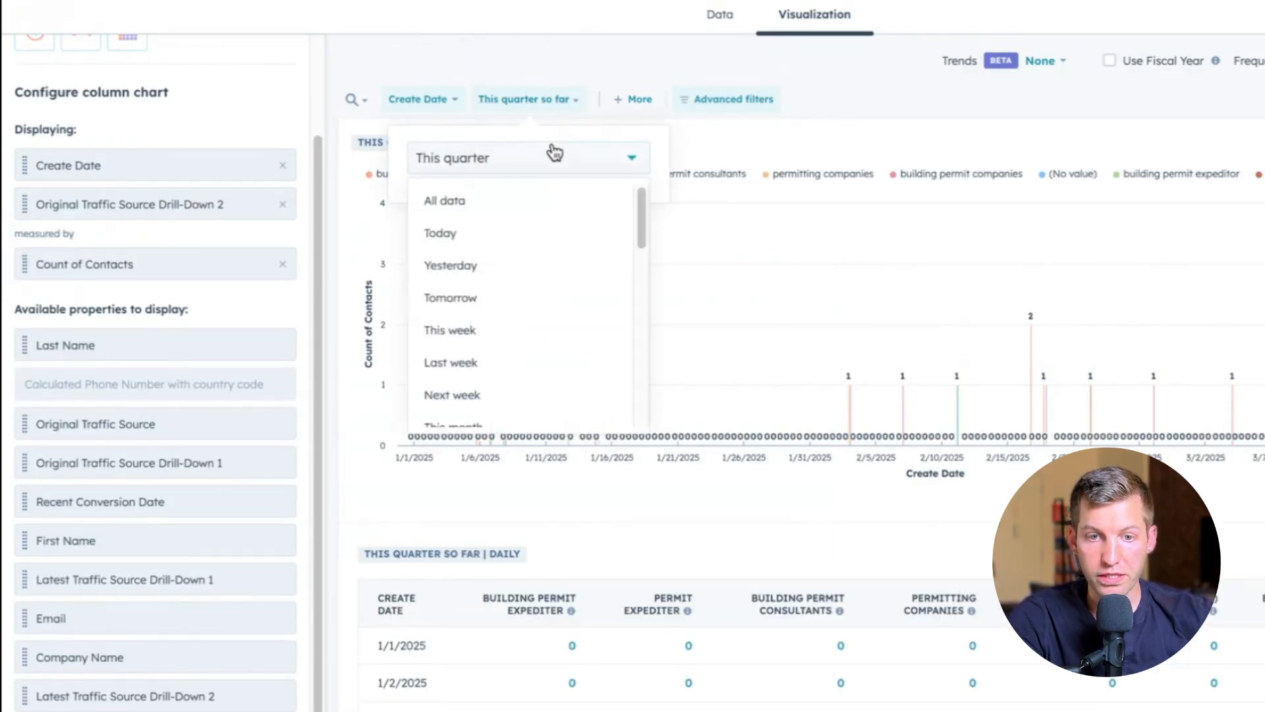
{"action": "scroll", "coordinate": [528, 294], "scroll_direction": "down", "scroll_amount": 5}
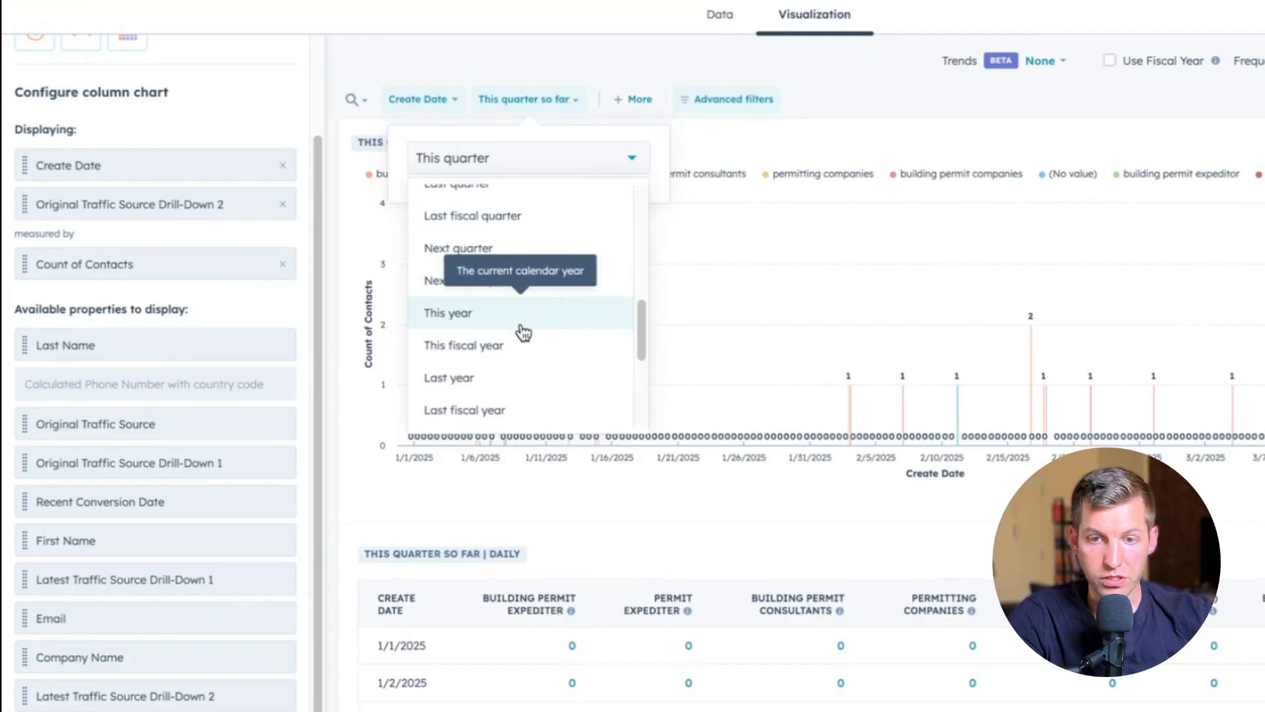
{"action": "left_click", "coordinate": [522, 317]}
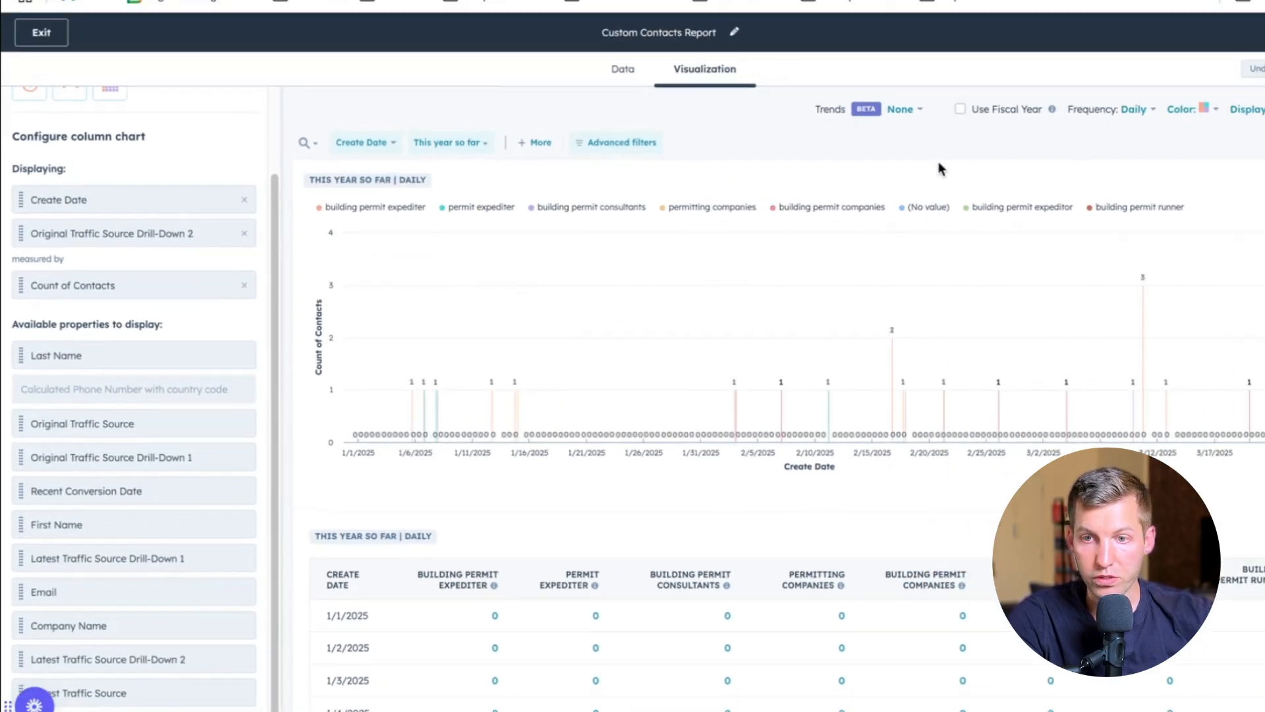
{"action": "left_click", "coordinate": [1133, 110]}
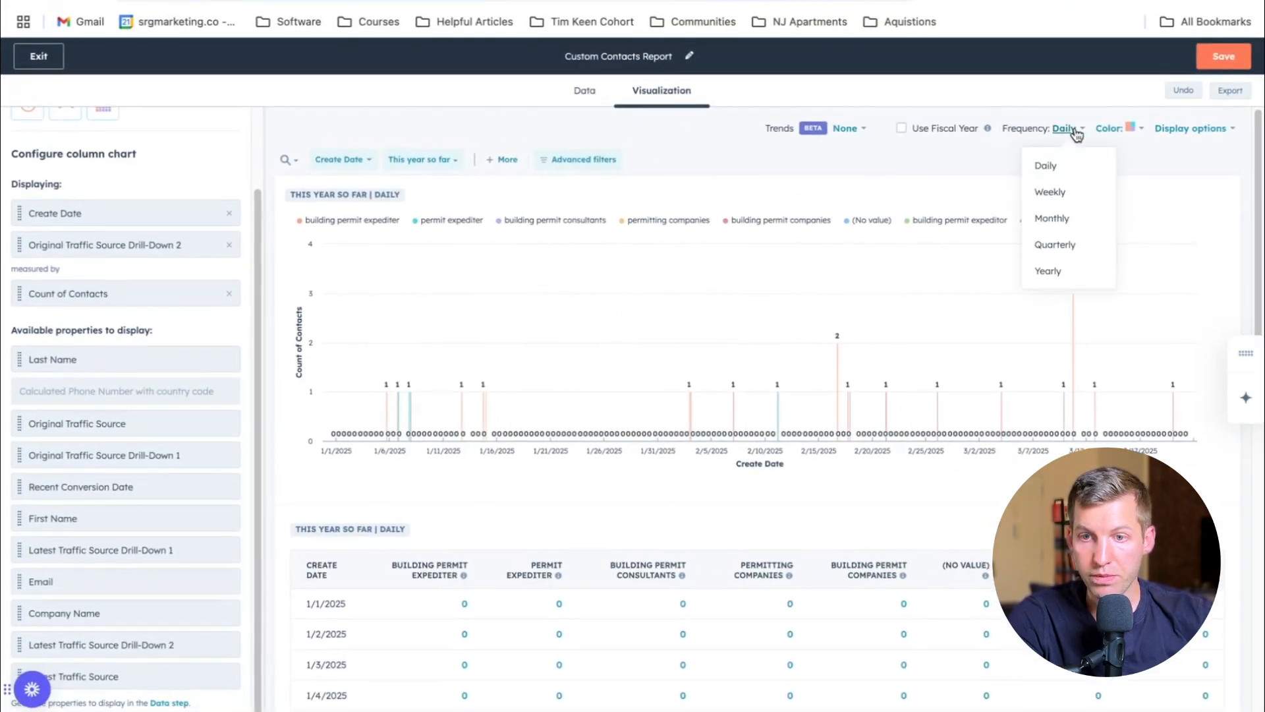
{"action": "left_click", "coordinate": [1061, 224]}
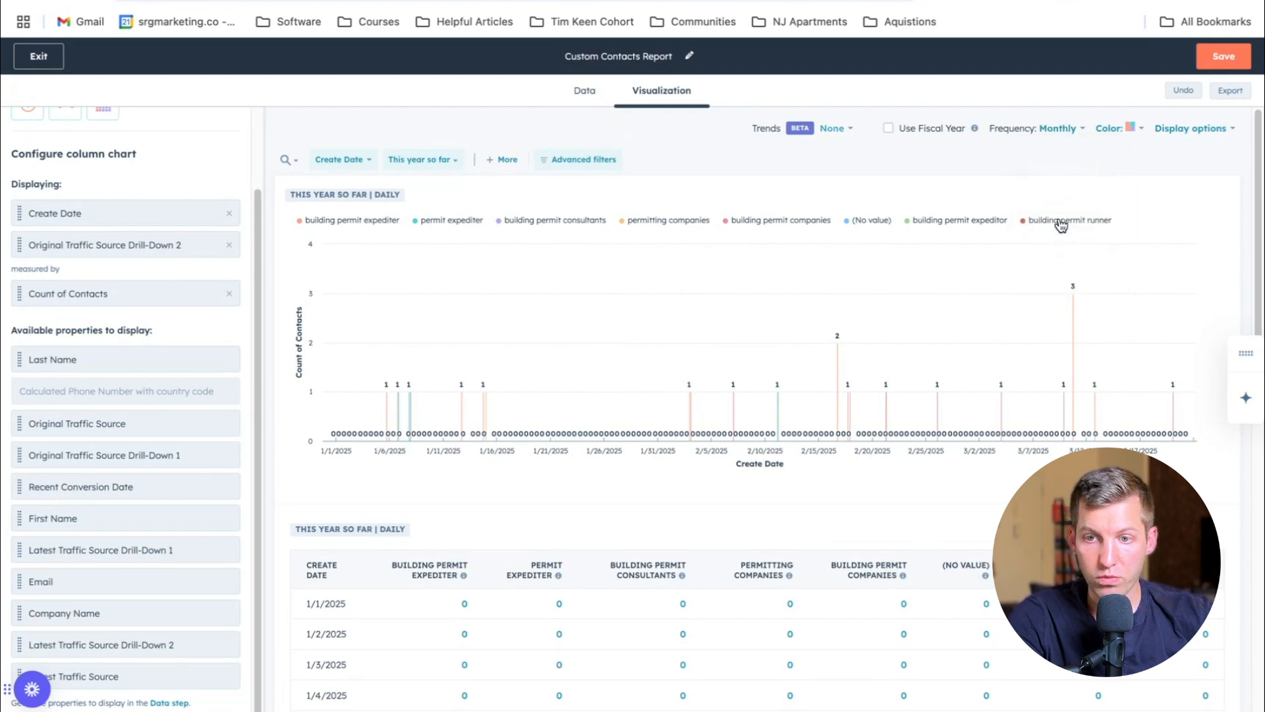
Stack the chart's columns using the Standard option
{"action": "left_click", "coordinate": [1194, 130]}
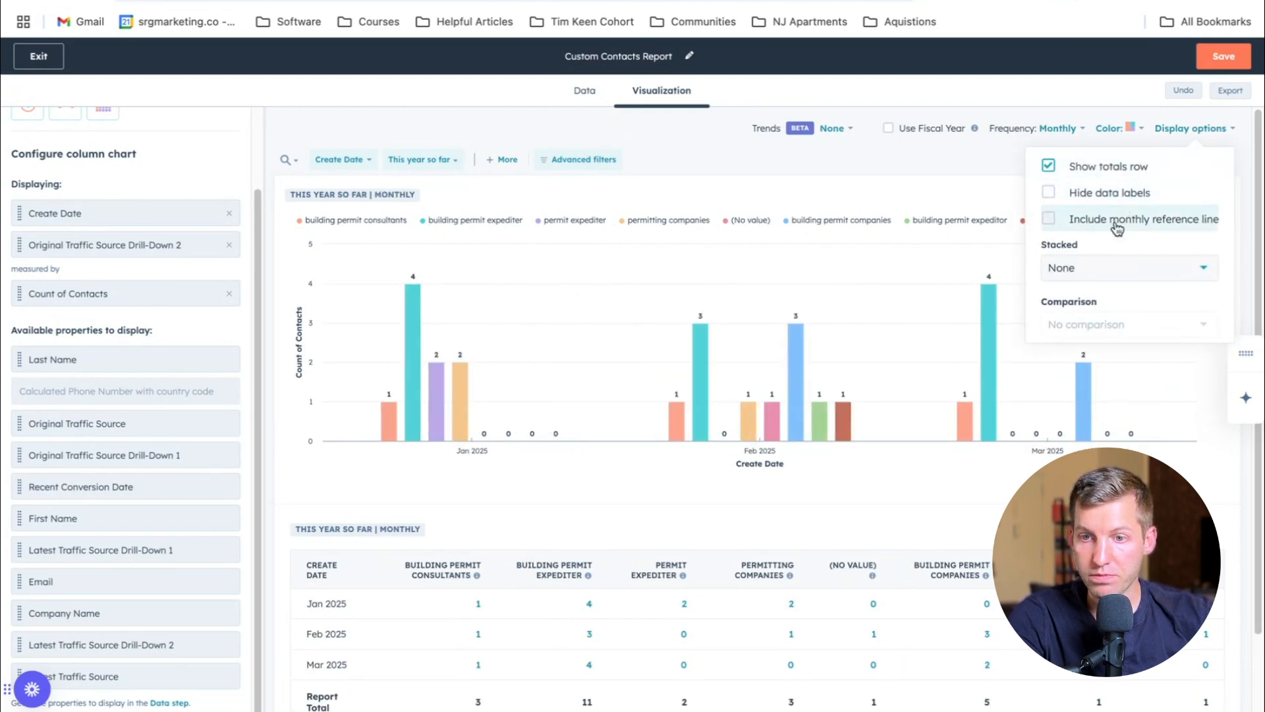
{"action": "left_click", "coordinate": [1104, 270]}
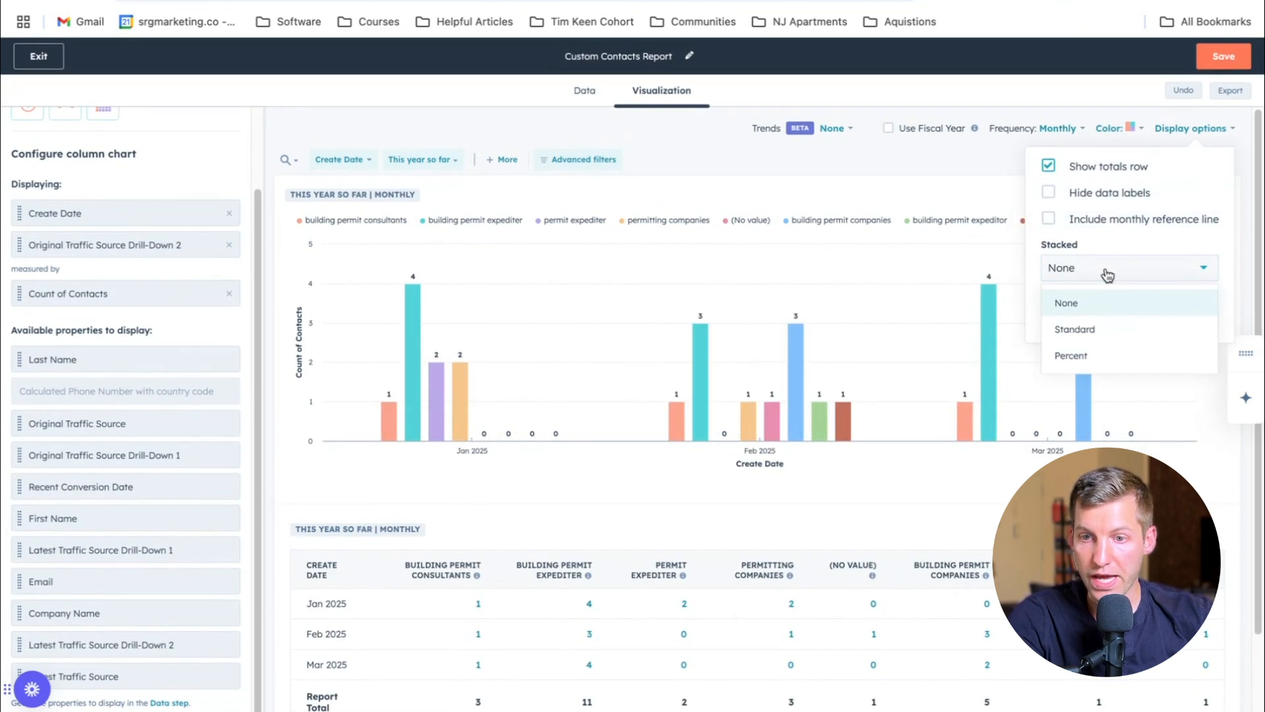
{"action": "left_click", "coordinate": [1070, 328]}
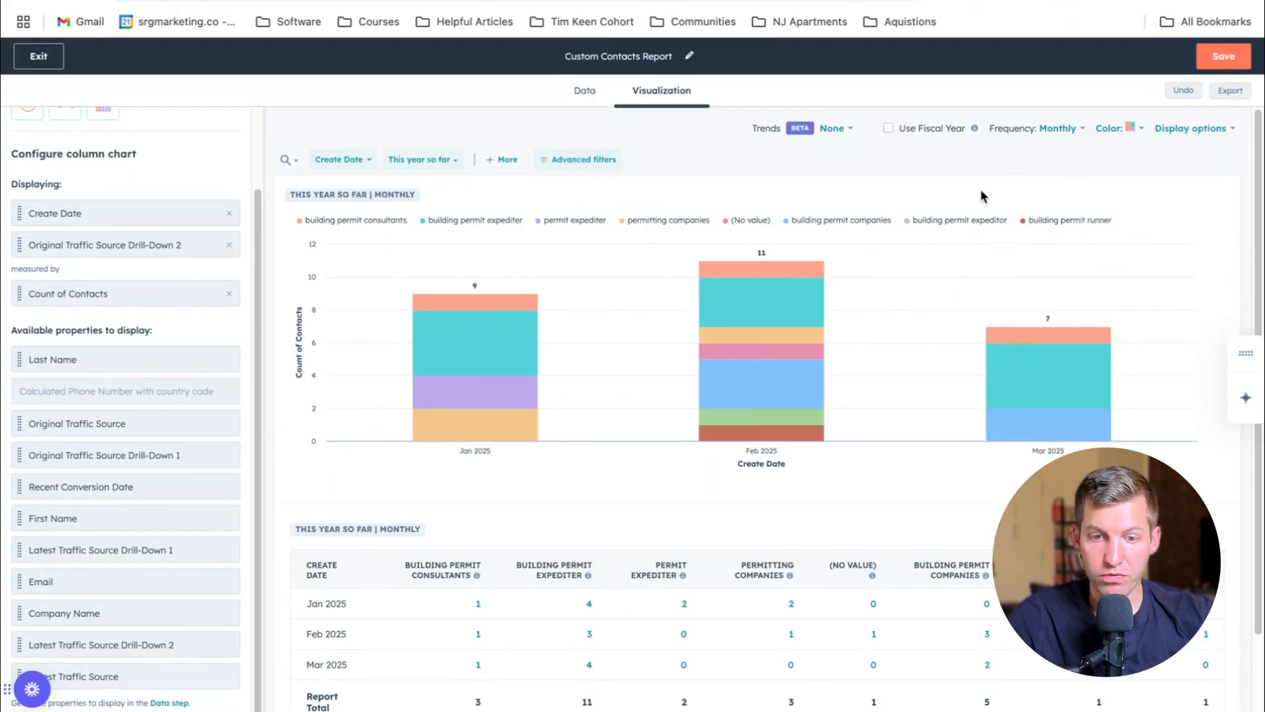
Inspect the stacked segments, including the contact details behind the February 2025 "building permit expediter" segment
{"action": "mouse_move", "coordinate": [644, 286]}
{"action": "mouse_move", "coordinate": [515, 309]}
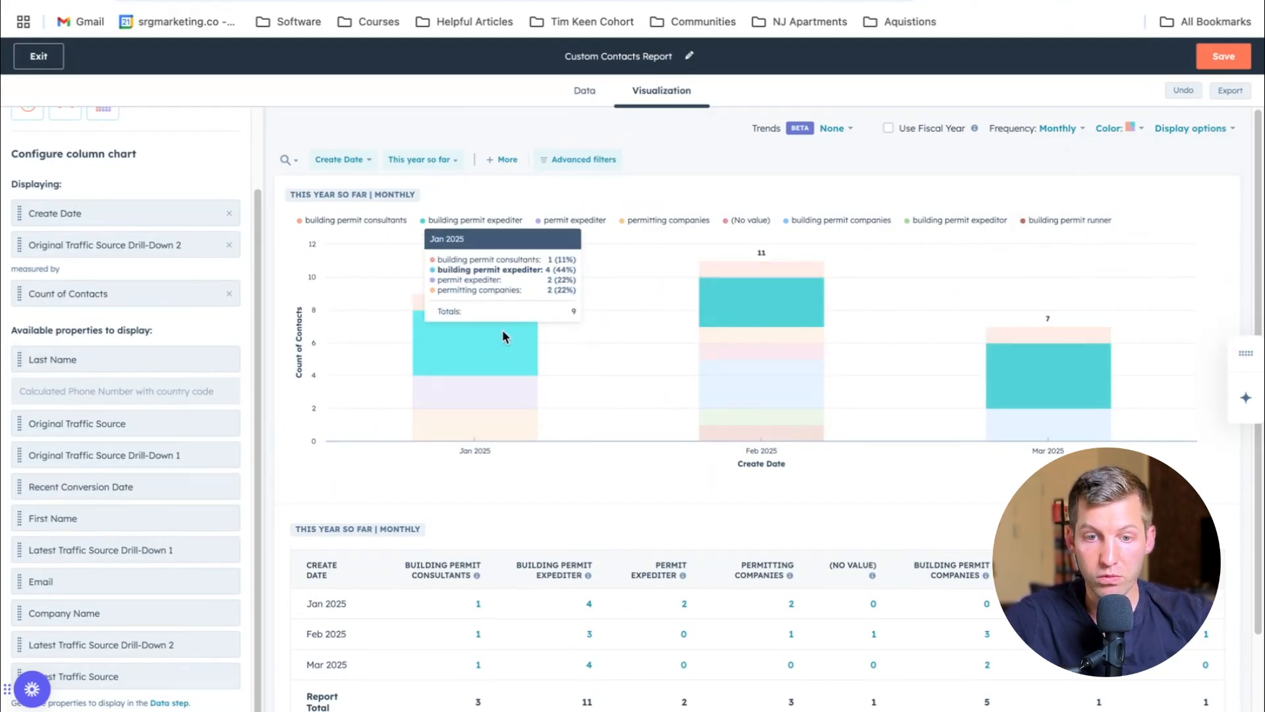
{"action": "mouse_move", "coordinate": [713, 396]}
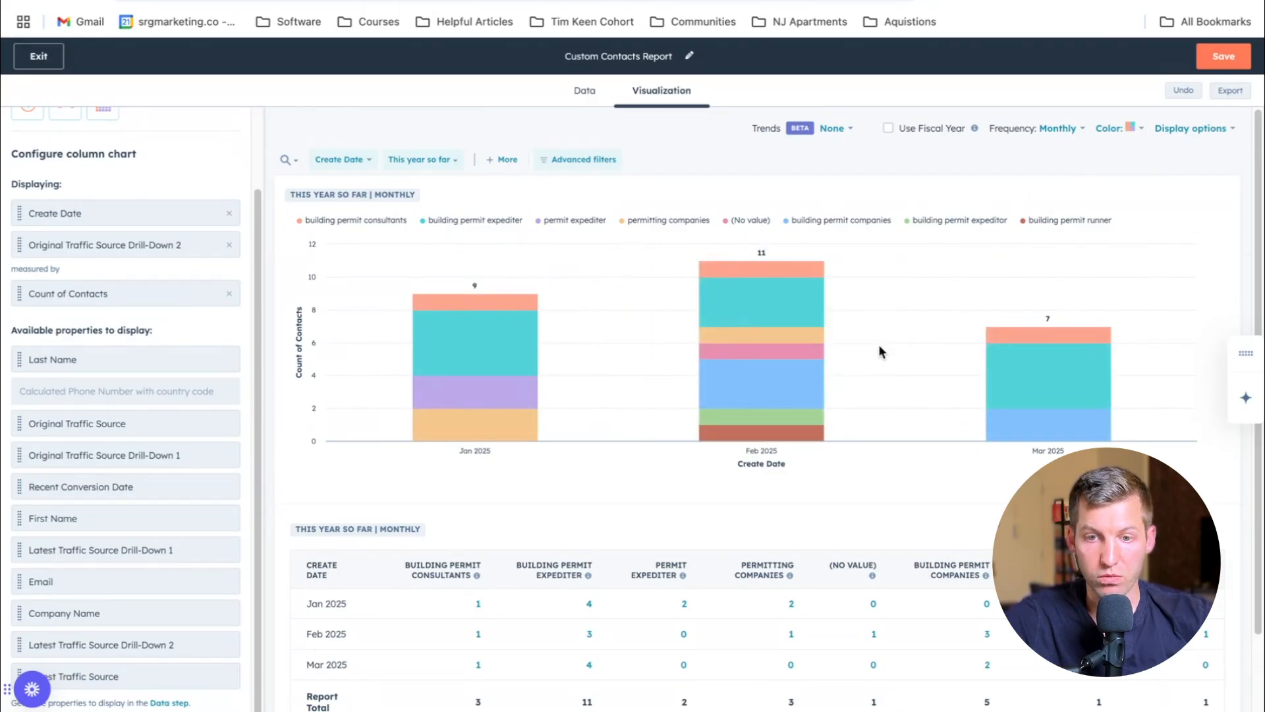
{"action": "scroll", "coordinate": [879, 351], "scroll_direction": "down", "scroll_amount": 1}
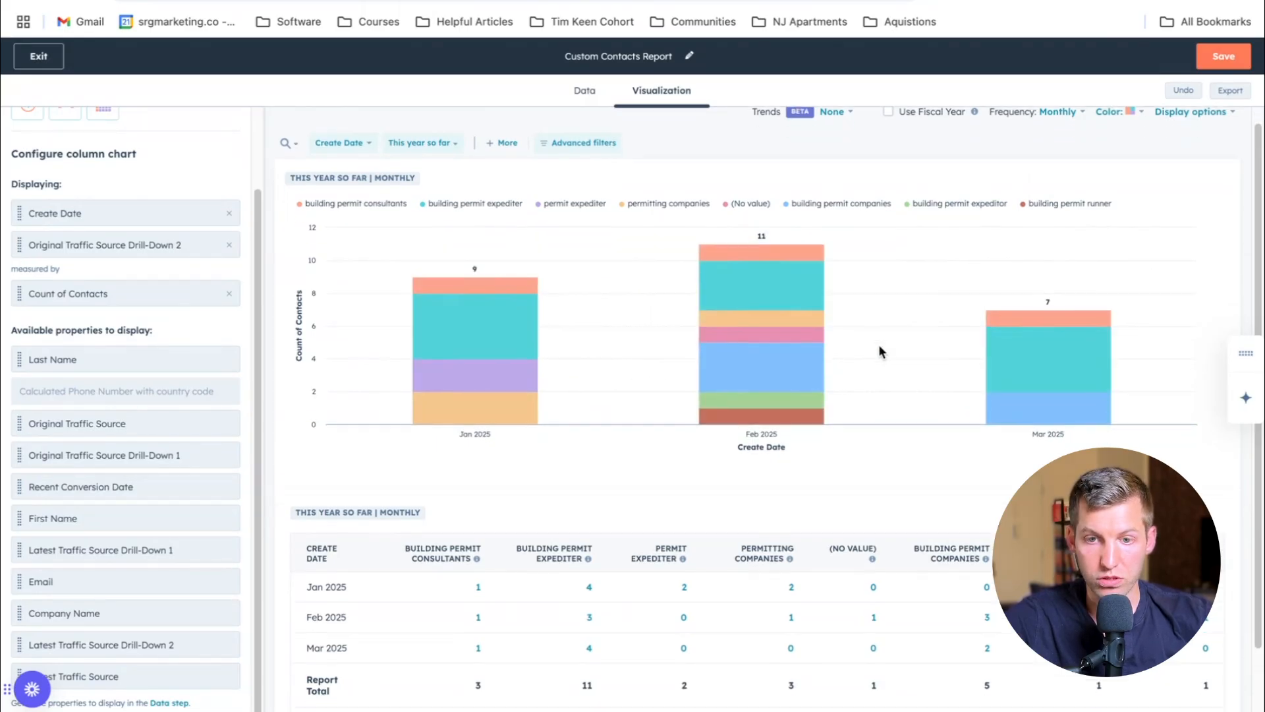
{"action": "left_click", "coordinate": [794, 269]}
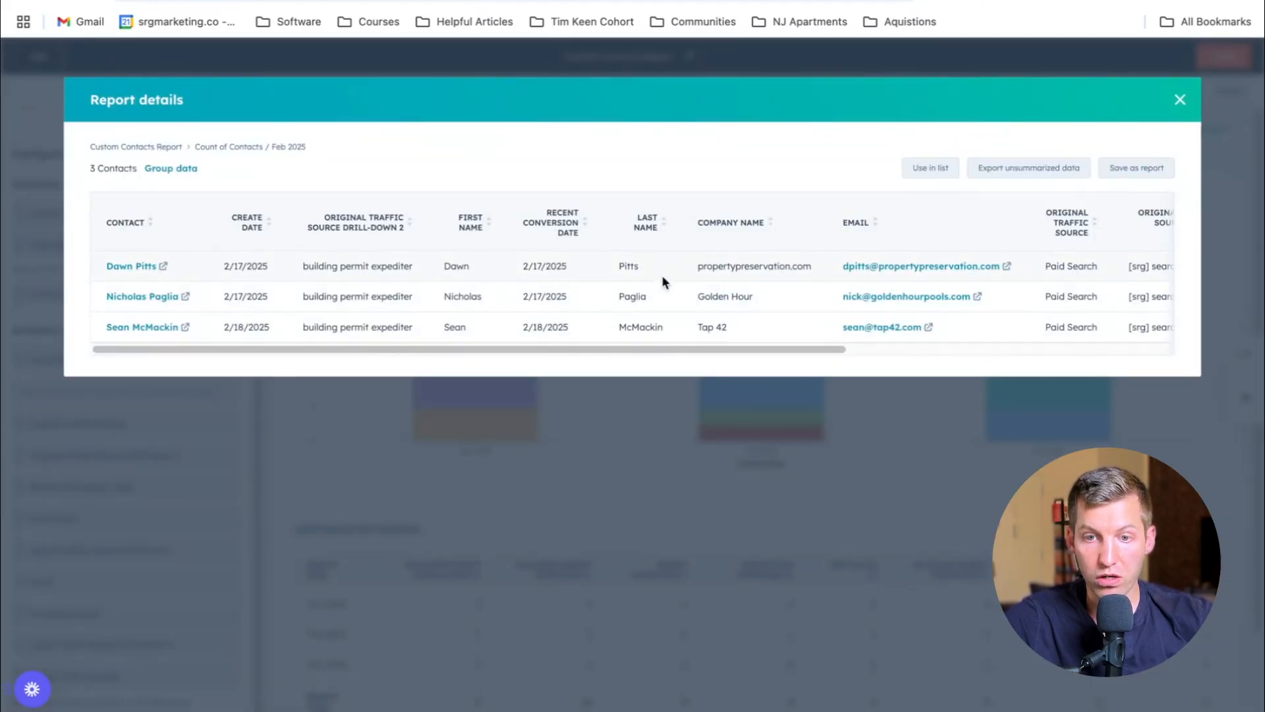
{"action": "left_click_drag", "start_coordinate": [720, 349], "coordinate": [1013, 349]}
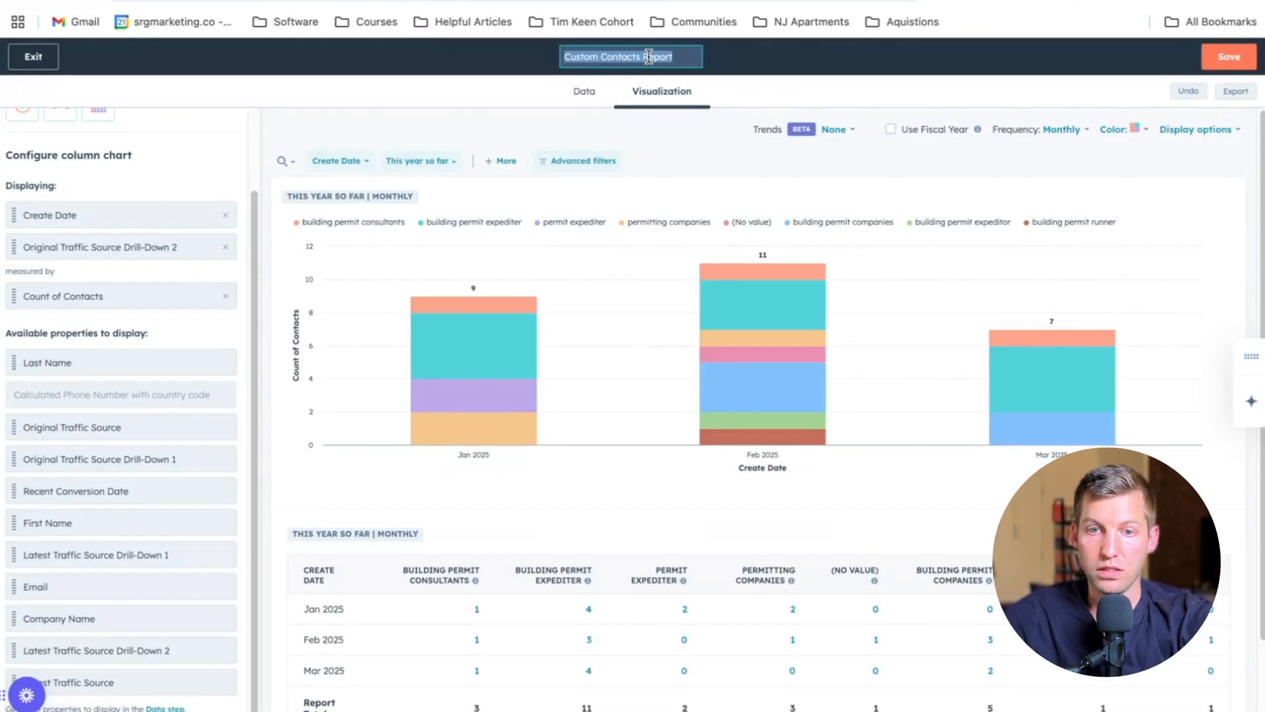
Rename the report as "Covnersions by Keyword"
{"action": "type", "text": "Covnersions by"}
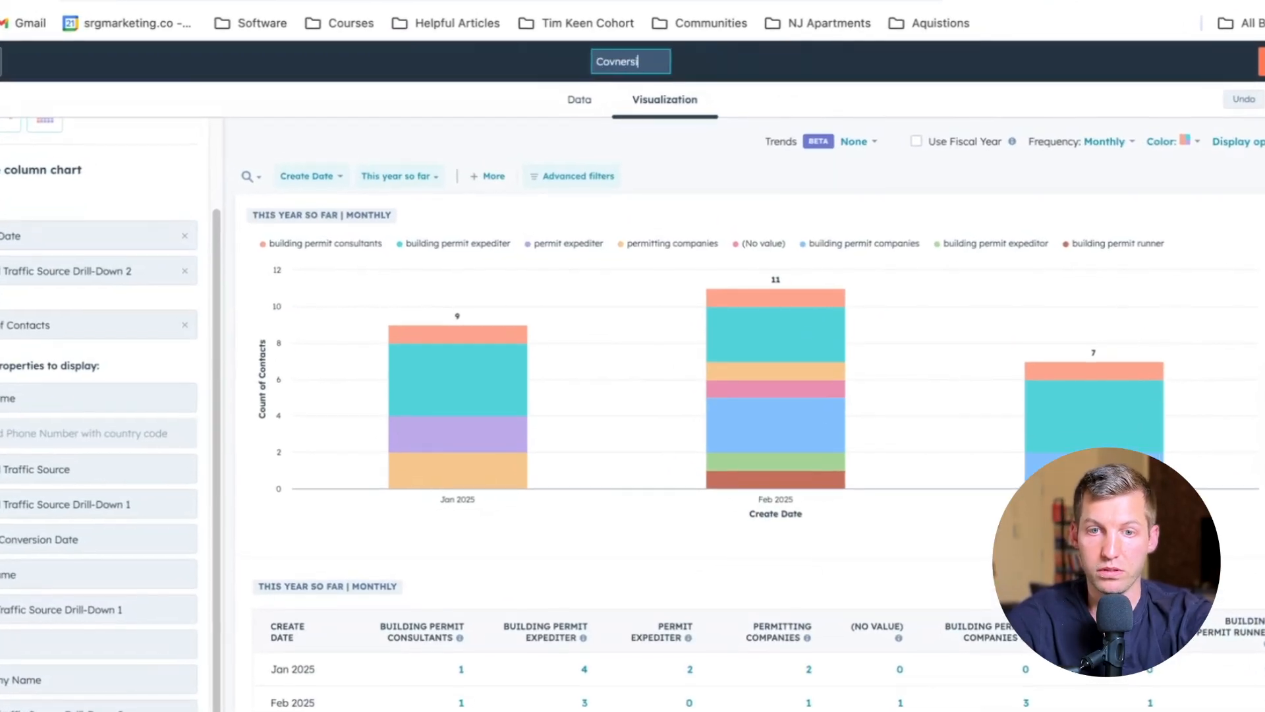
{"action": "type", "text": " Keyword"}
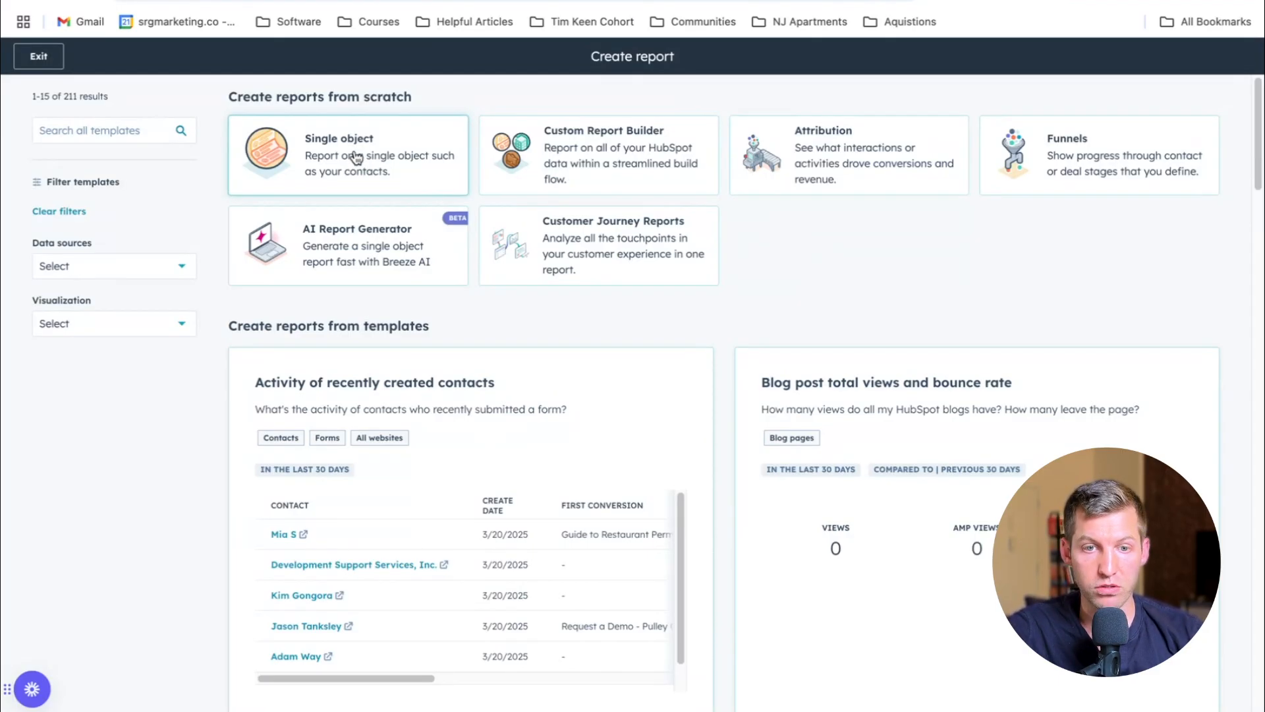
Start a single object report on Contacts, keeping only First Name, Calculated Phone Number with country code, Last Name, Company Name and Email as properties
{"action": "left_click", "coordinate": [356, 157]}
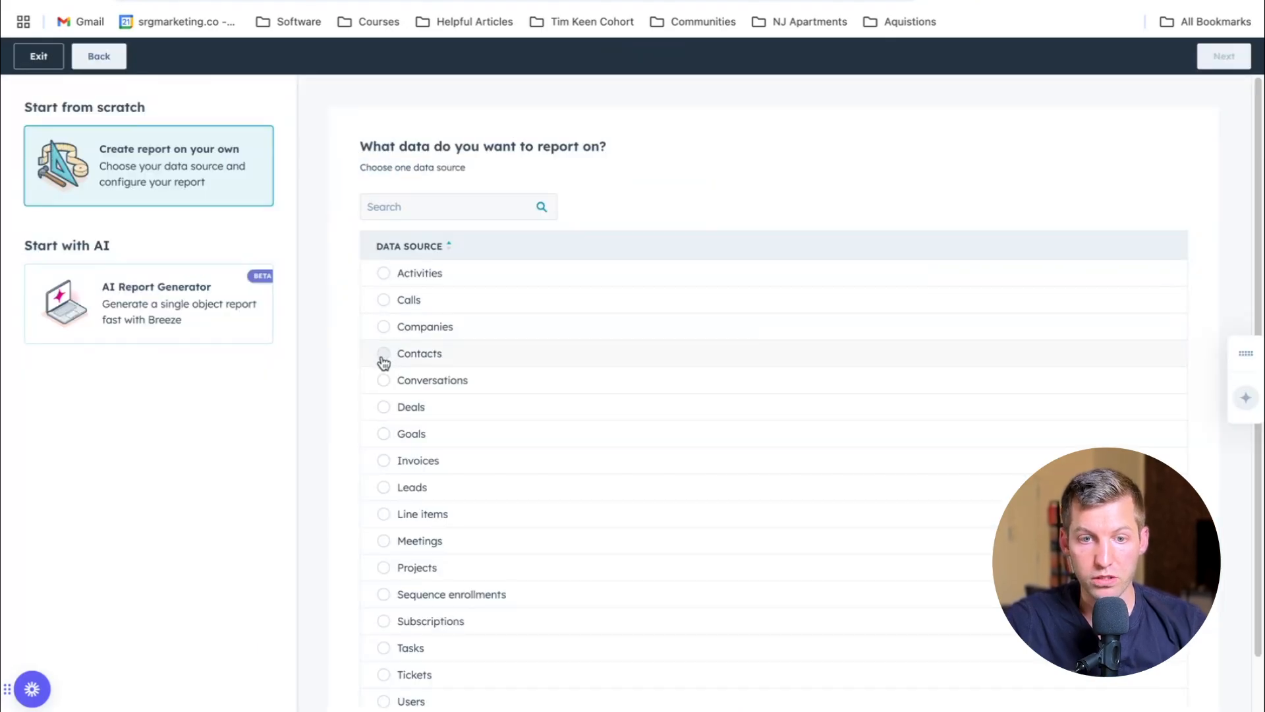
{"action": "left_click", "coordinate": [382, 359]}
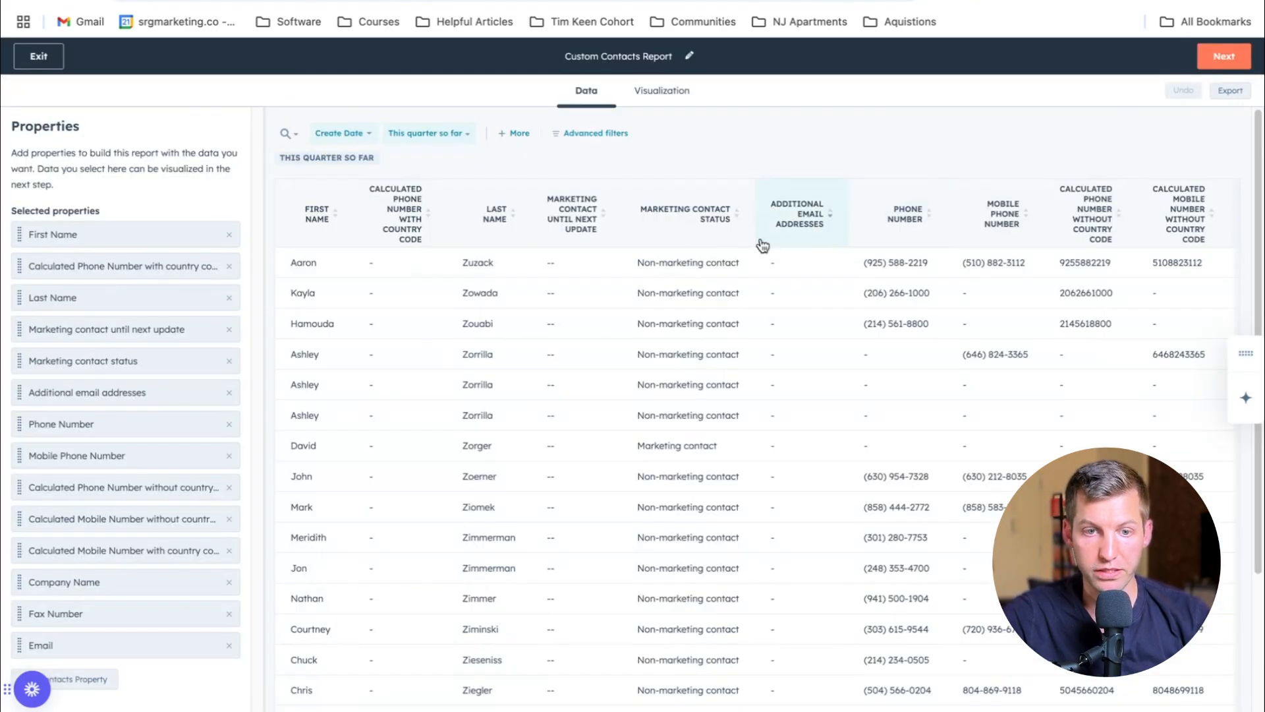
{"action": "left_click", "coordinate": [229, 331]}
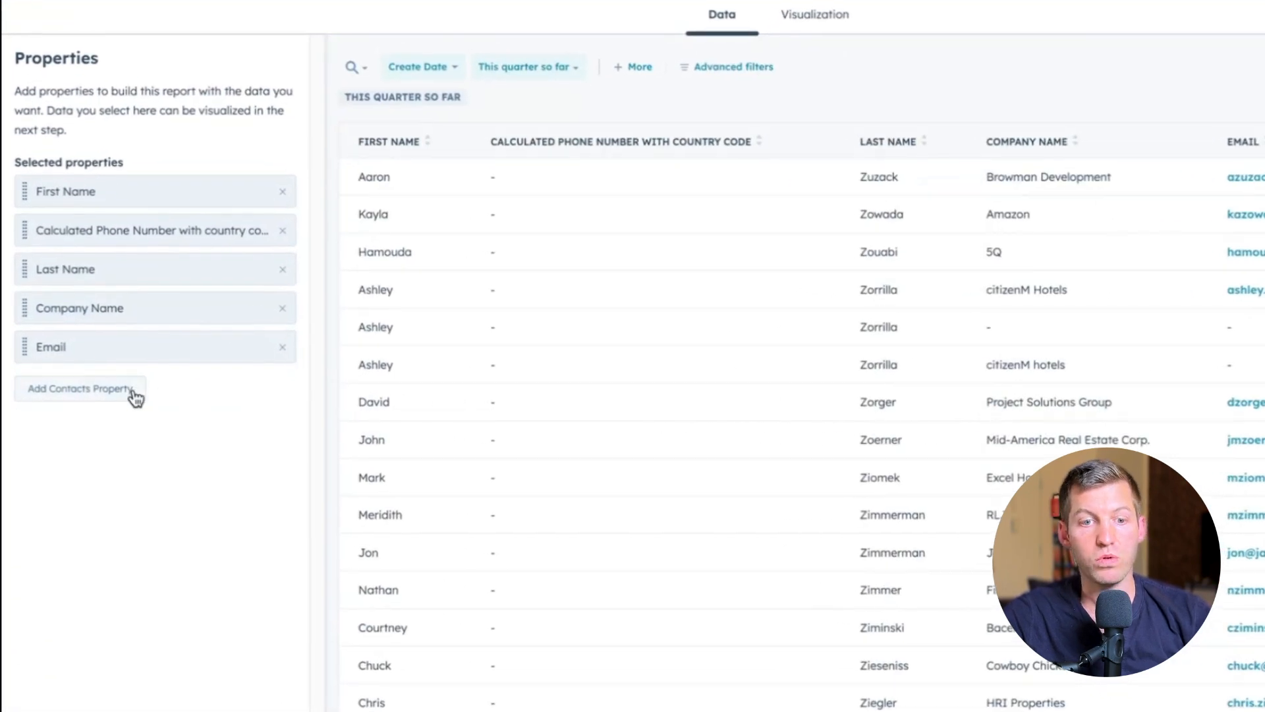
Add the Original Traffic Source, Original Traffic Source Drill-Down 1 and Original Traffic Source Drill-Down 2 properties to the new contacts report
{"action": "left_click", "coordinate": [118, 391]}
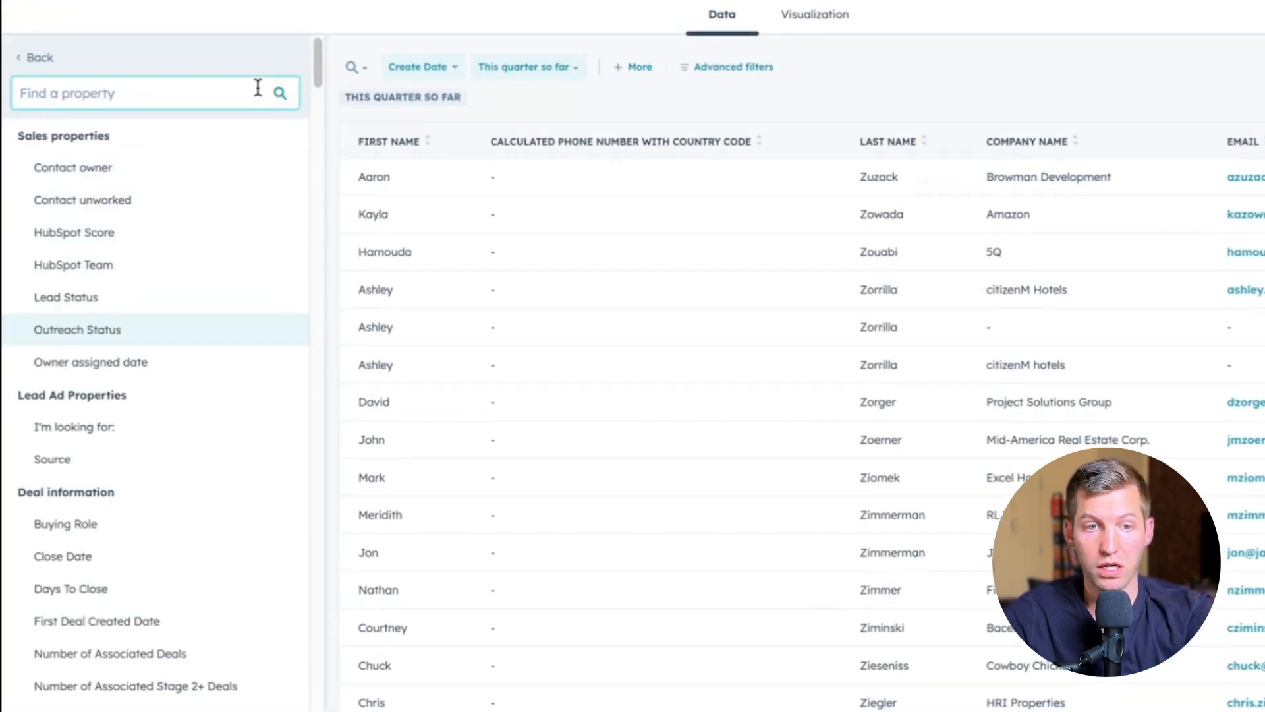
{"action": "type", "text": "original"}
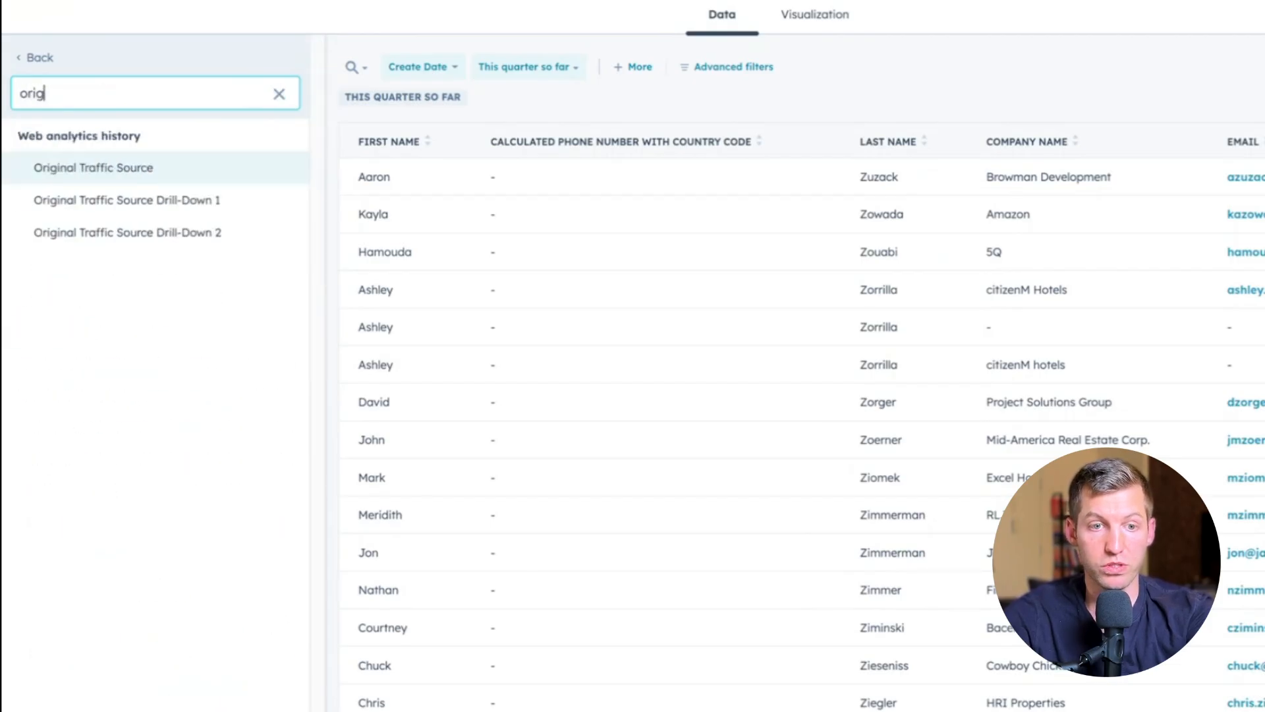
{"action": "left_click", "coordinate": [187, 173]}
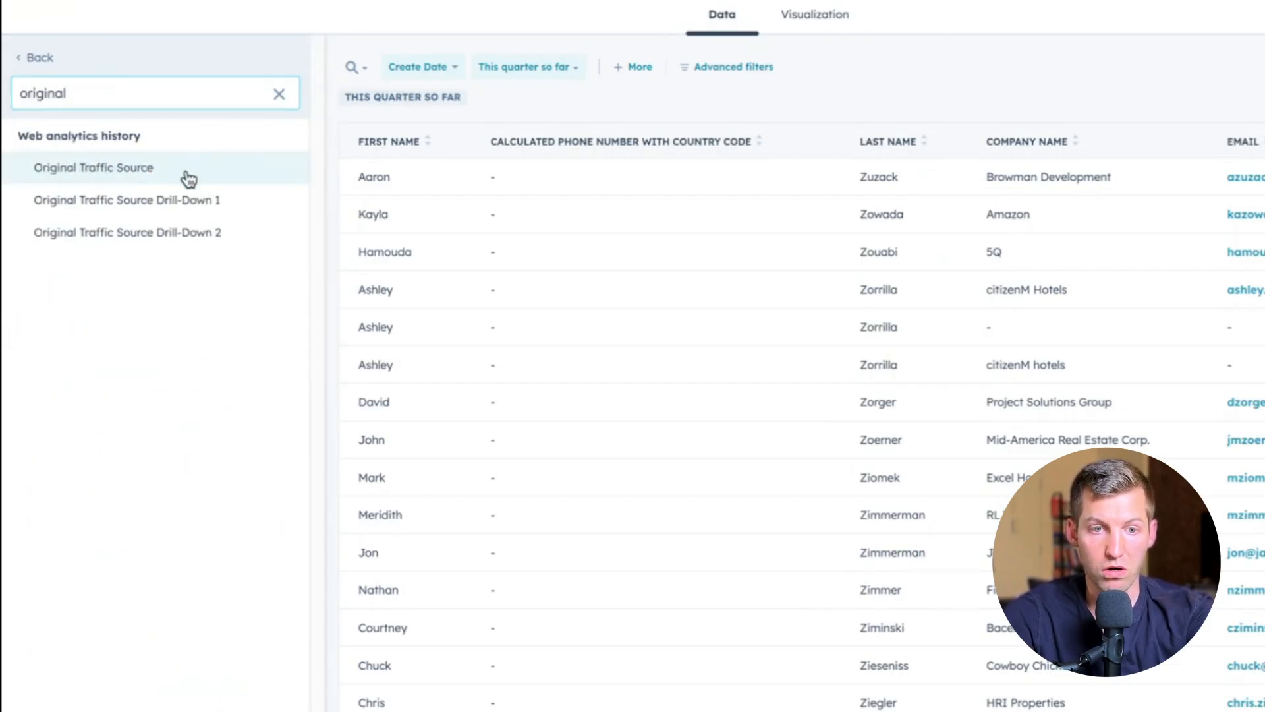
{"action": "left_click", "coordinate": [119, 427]}
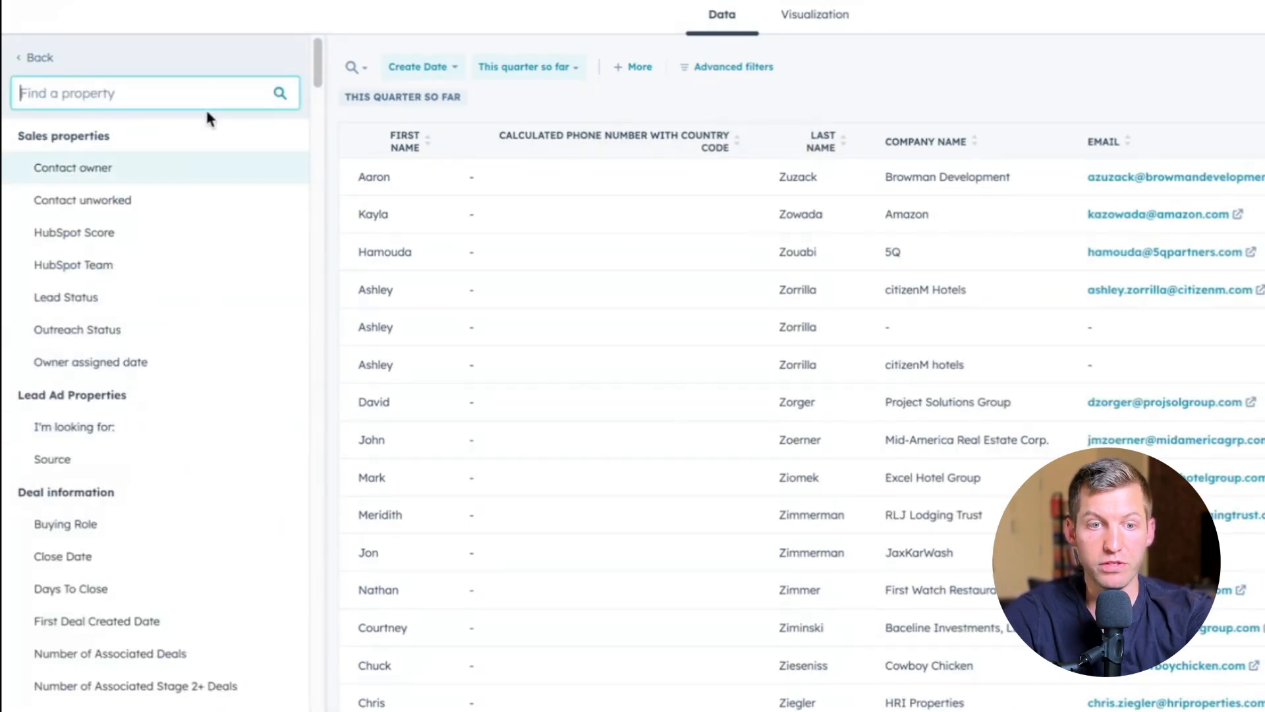
{"action": "type", "text": "original"}
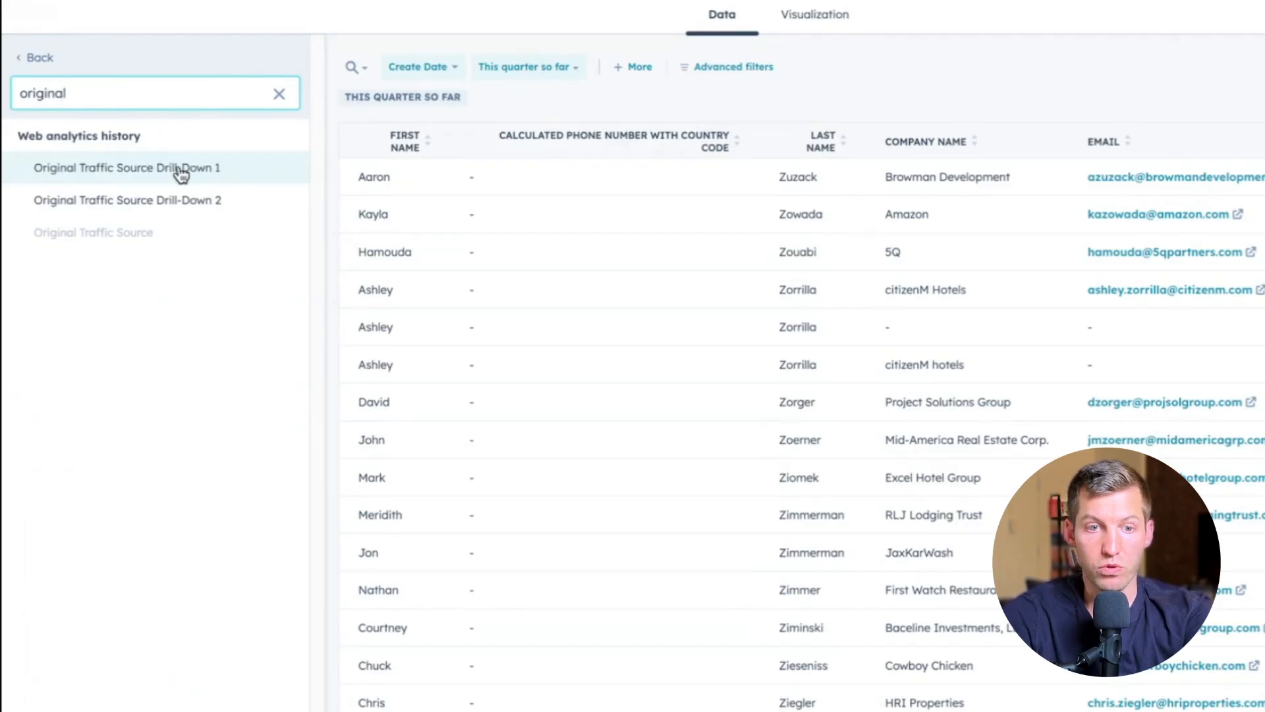
{"action": "left_click", "coordinate": [177, 169]}
{"action": "left_click", "coordinate": [104, 469]}
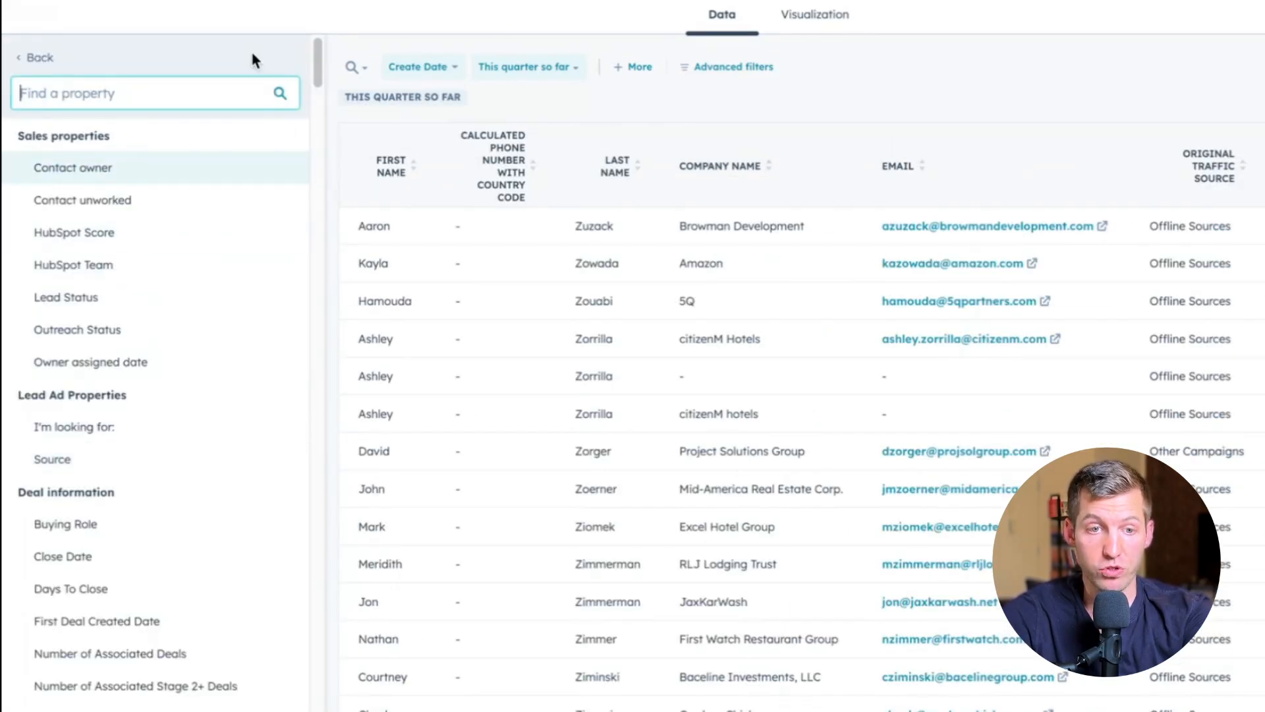
{"action": "type", "text": "original"}
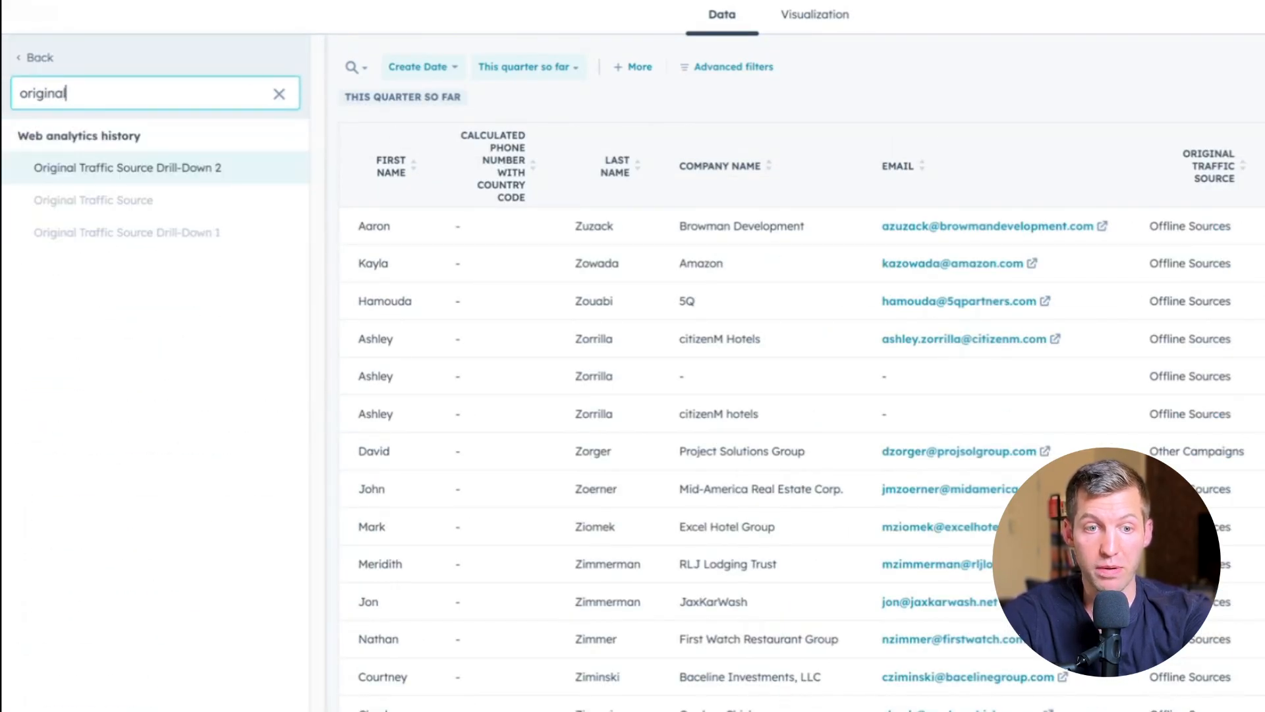
{"action": "left_click", "coordinate": [237, 164]}
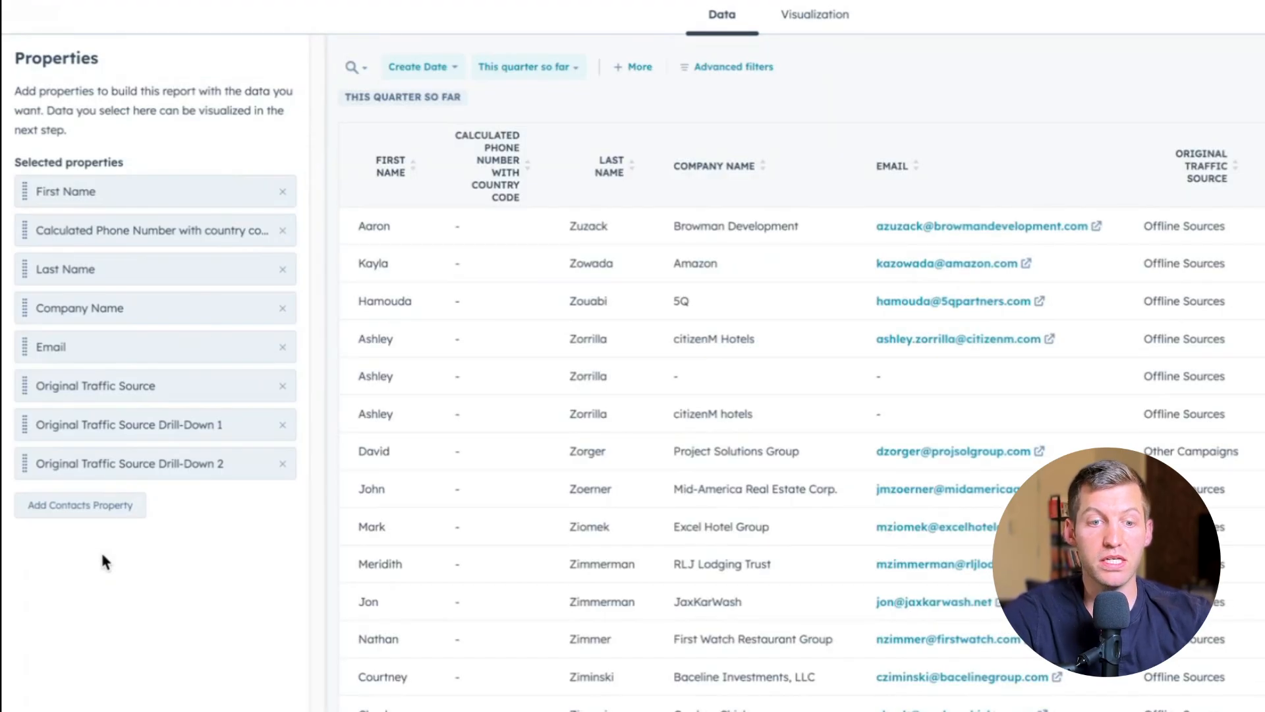
Add Latest Traffic Source and its Drill-Down 1 and Drill-Down 2 properties to the new contacts report
{"action": "left_click", "coordinate": [113, 519]}
{"action": "left_click", "coordinate": [249, 204]}
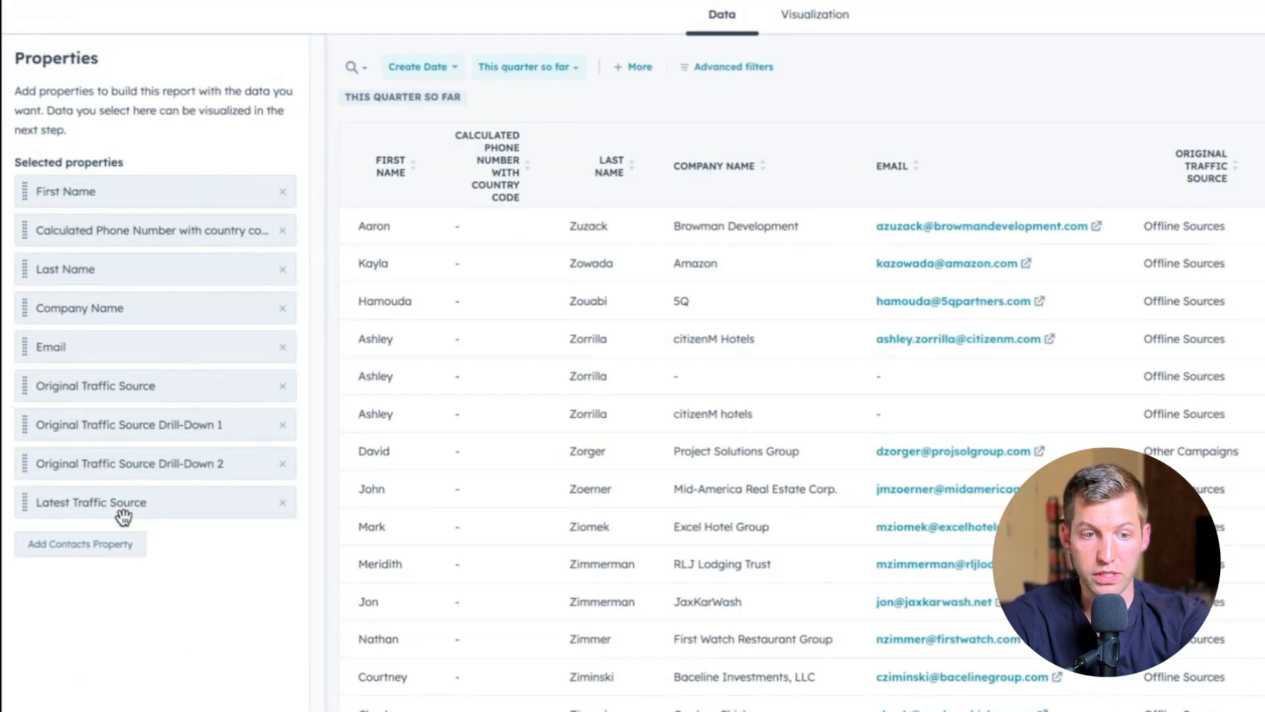
{"action": "left_click", "coordinate": [113, 548]}
{"action": "type", "text": "l"}
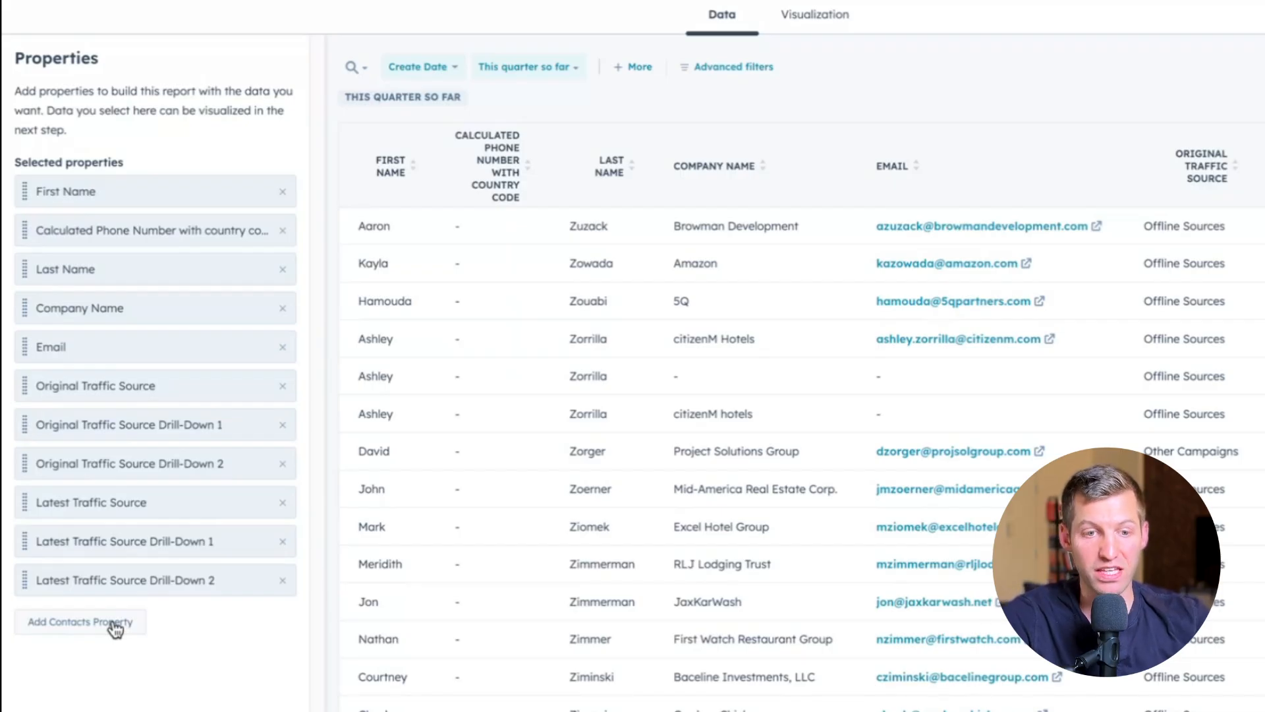
Add the Date entered "MQL (Lifecycle Stage Pipeline)" property to the contacts report and review its column in the data
{"action": "left_click", "coordinate": [116, 630]}
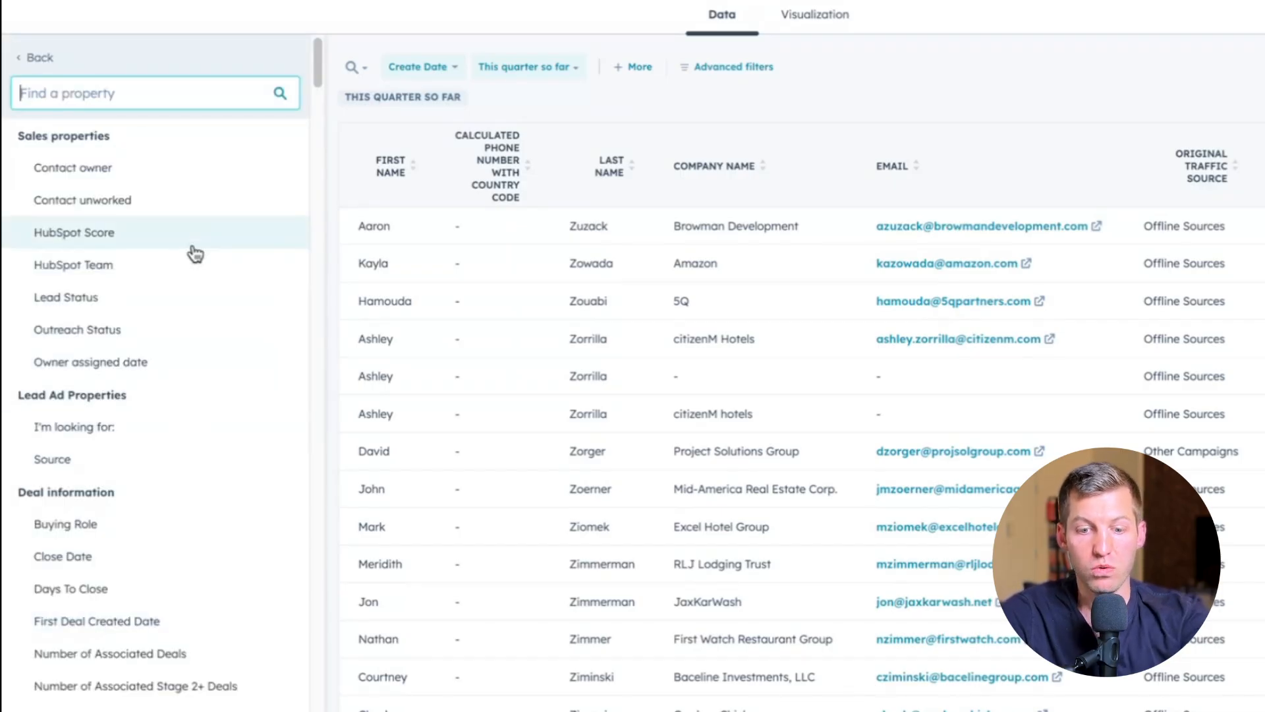
{"action": "type", "text": "date ent"}
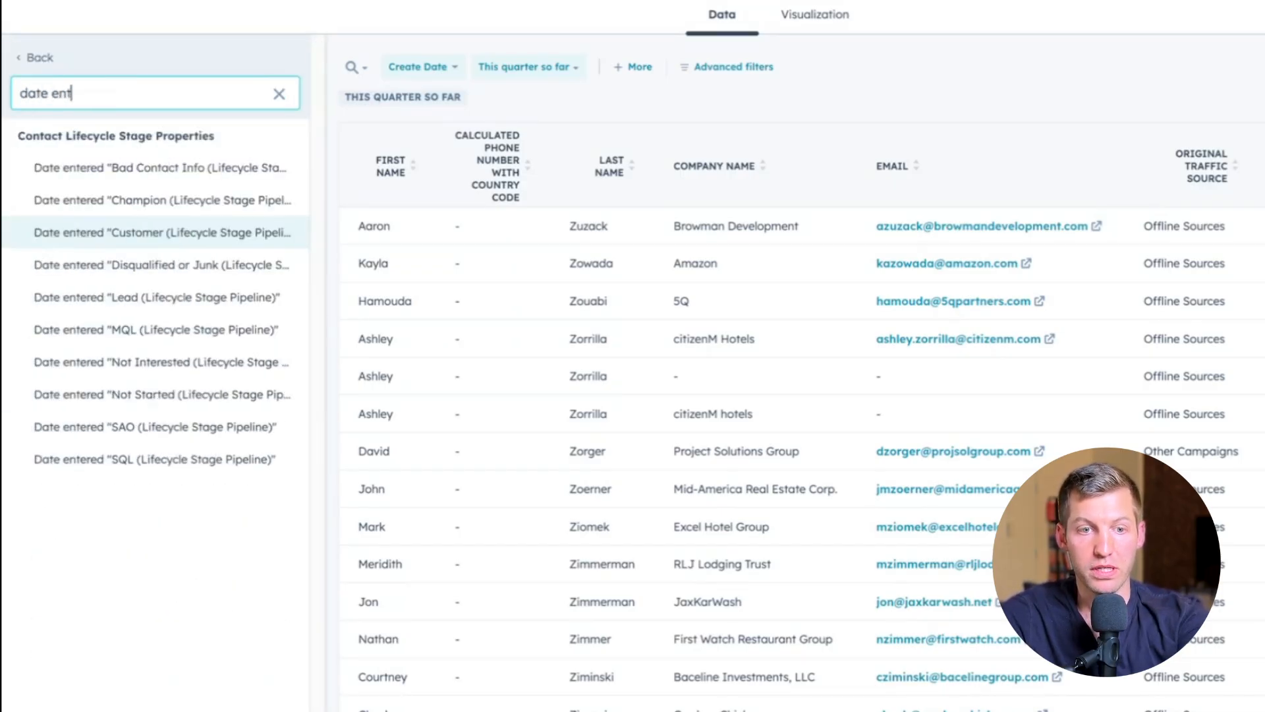
{"action": "left_click", "coordinate": [157, 340]}
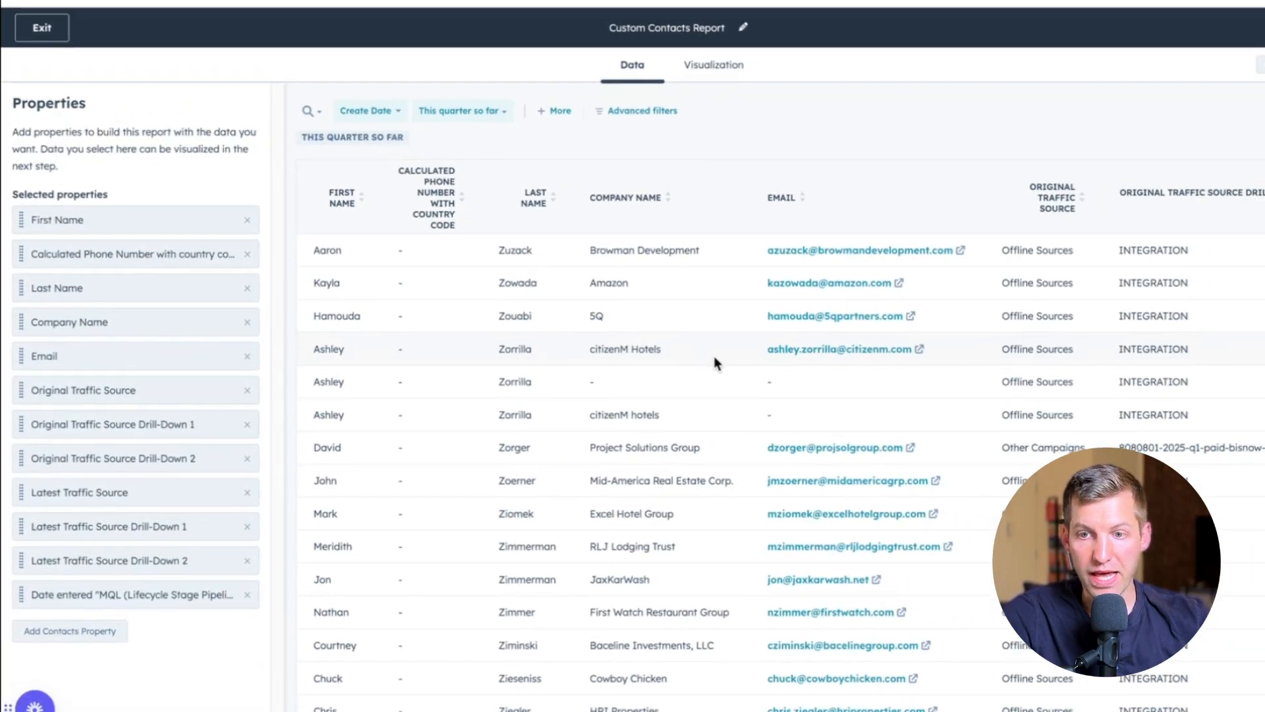
{"action": "scroll", "coordinate": [811, 342], "scroll_direction": "right", "scroll_amount": 5}
{"action": "scroll", "coordinate": [667, 360], "scroll_direction": "right", "scroll_amount": 3}
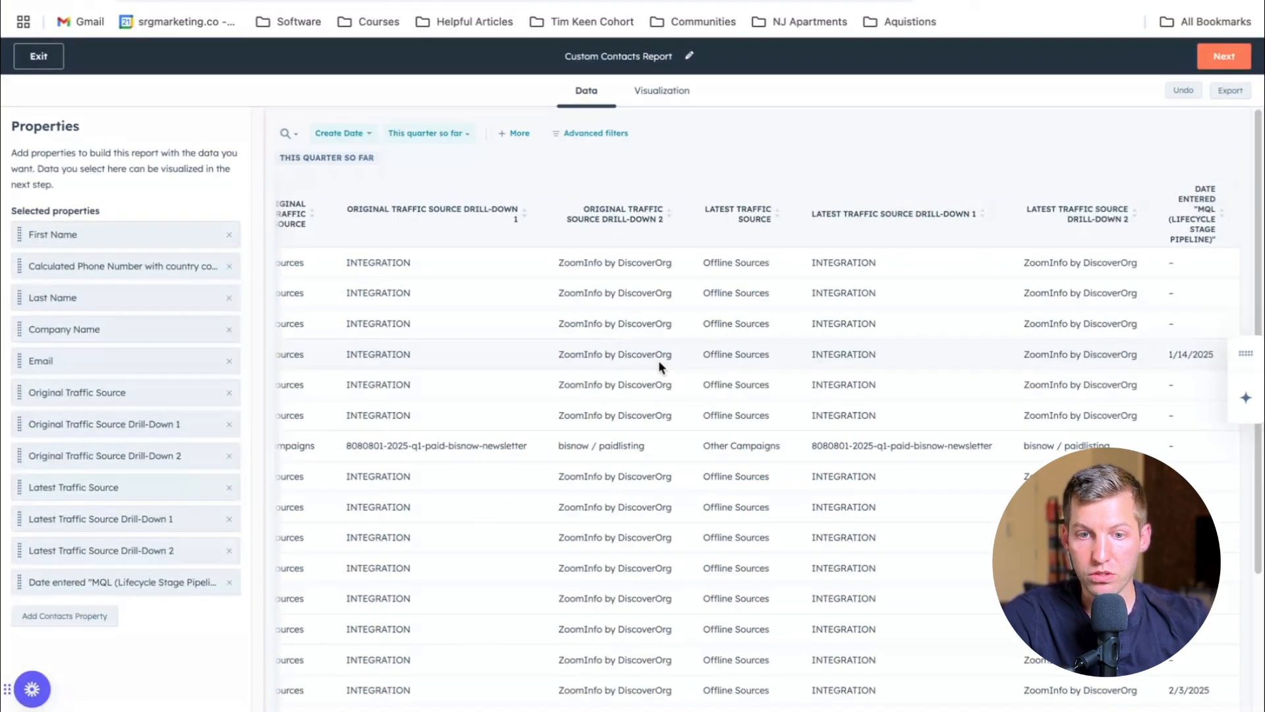
{"action": "scroll", "coordinate": [659, 363], "scroll_direction": "down", "scroll_amount": 2}
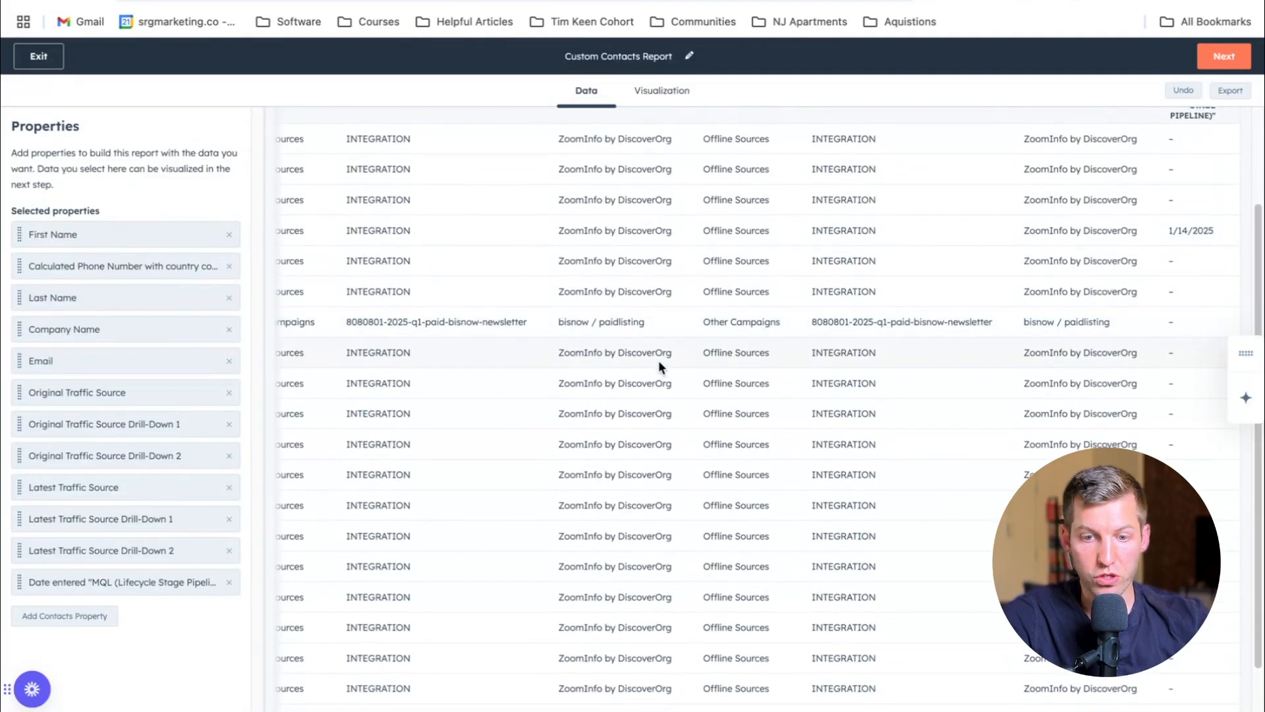
{"action": "scroll", "coordinate": [658, 360], "scroll_direction": "left", "scroll_amount": 10}
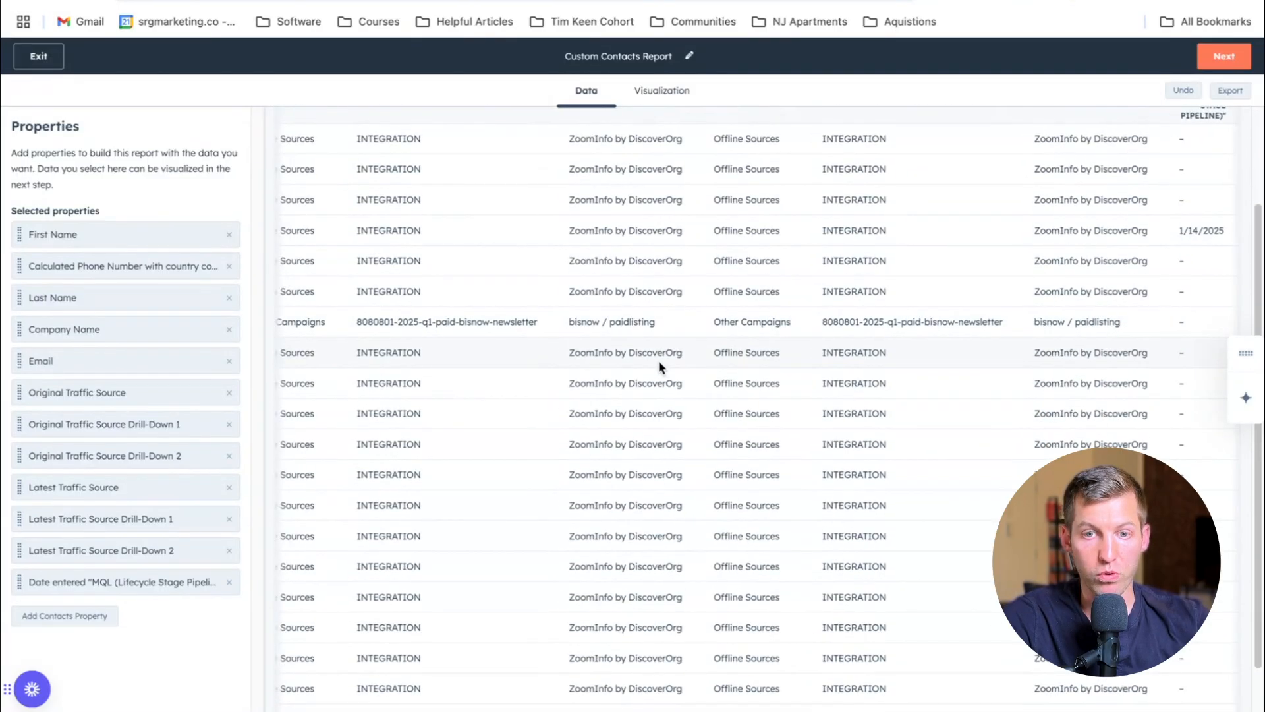
{"action": "scroll", "coordinate": [658, 360], "scroll_direction": "up", "scroll_amount": 2}
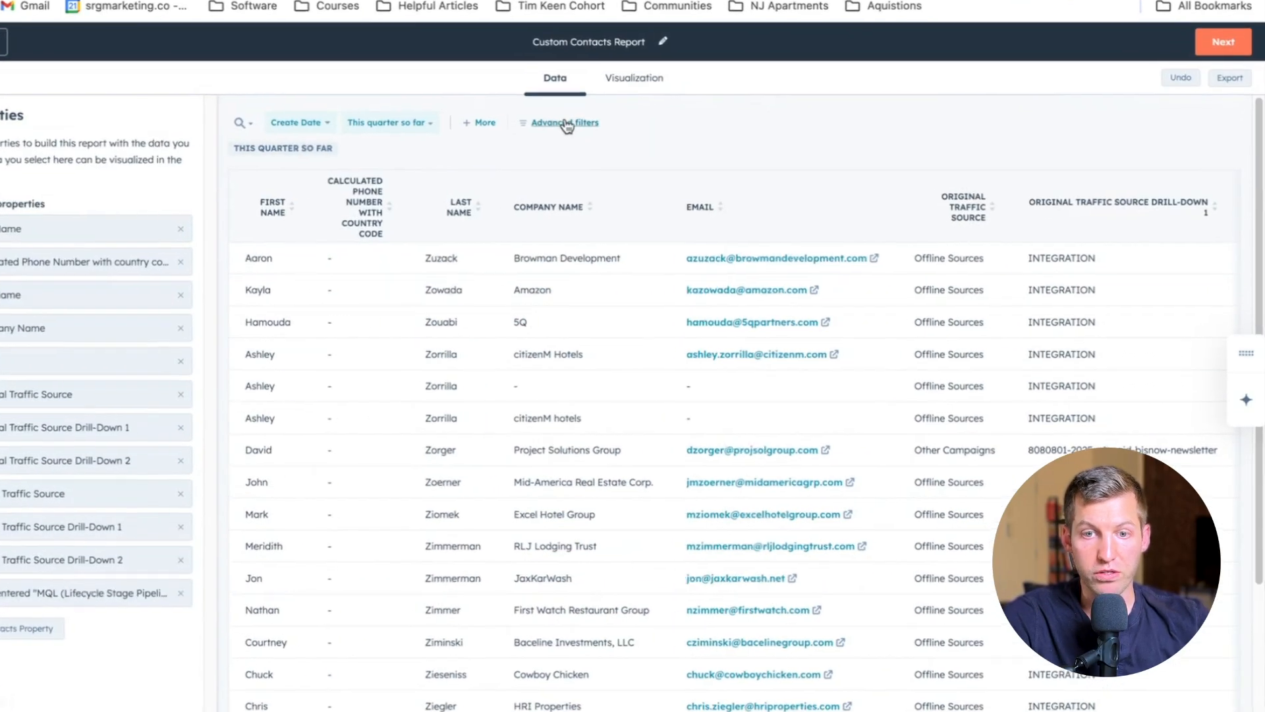
Add an advanced filter for contacts whose Original Traffic Source is any of Paid search
{"action": "left_click", "coordinate": [584, 135]}
{"action": "left_click", "coordinate": [1118, 140]}
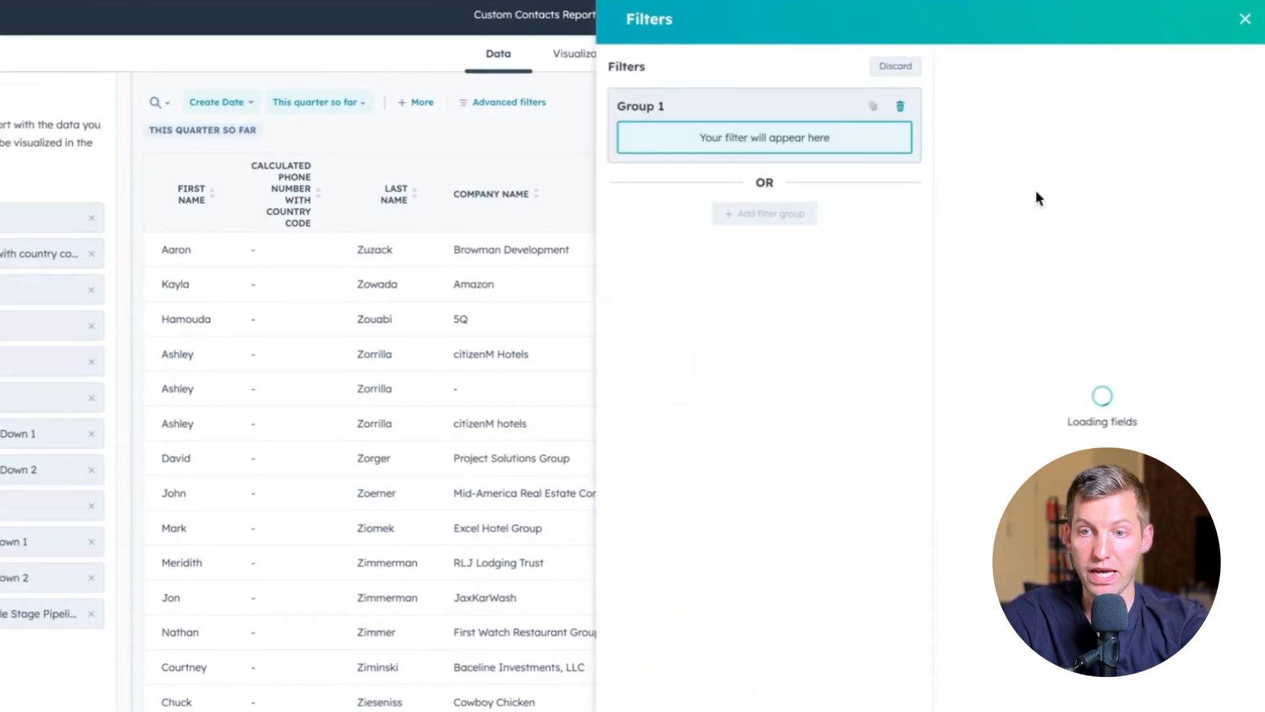
{"action": "type", "text": "original t"}
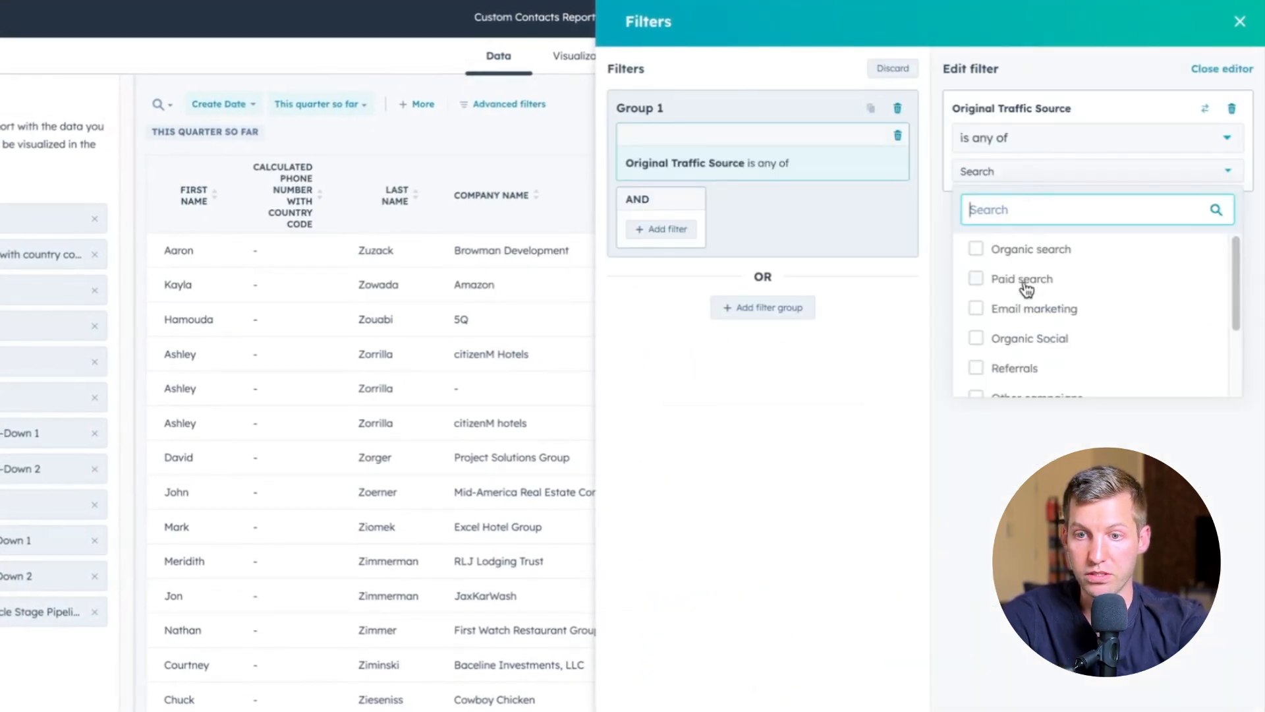
{"action": "left_click", "coordinate": [1030, 285]}
Add a second, alternative filter group where Latest Traffic Source is any of Paid search, and close the filter editor
{"action": "left_click", "coordinate": [800, 310]}
{"action": "type", "text": "latest traffic"}
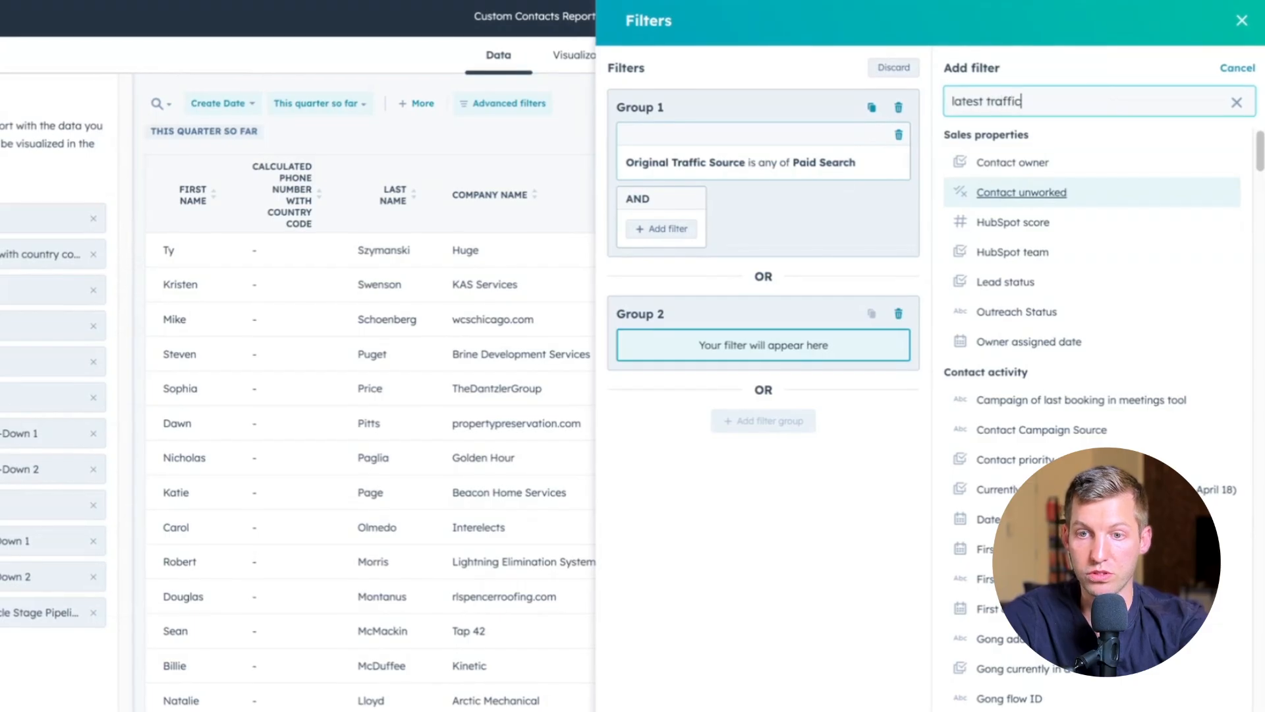
{"action": "left_click", "coordinate": [1049, 173]}
{"action": "left_click", "coordinate": [1049, 173]}
{"action": "left_click", "coordinate": [1043, 275]}
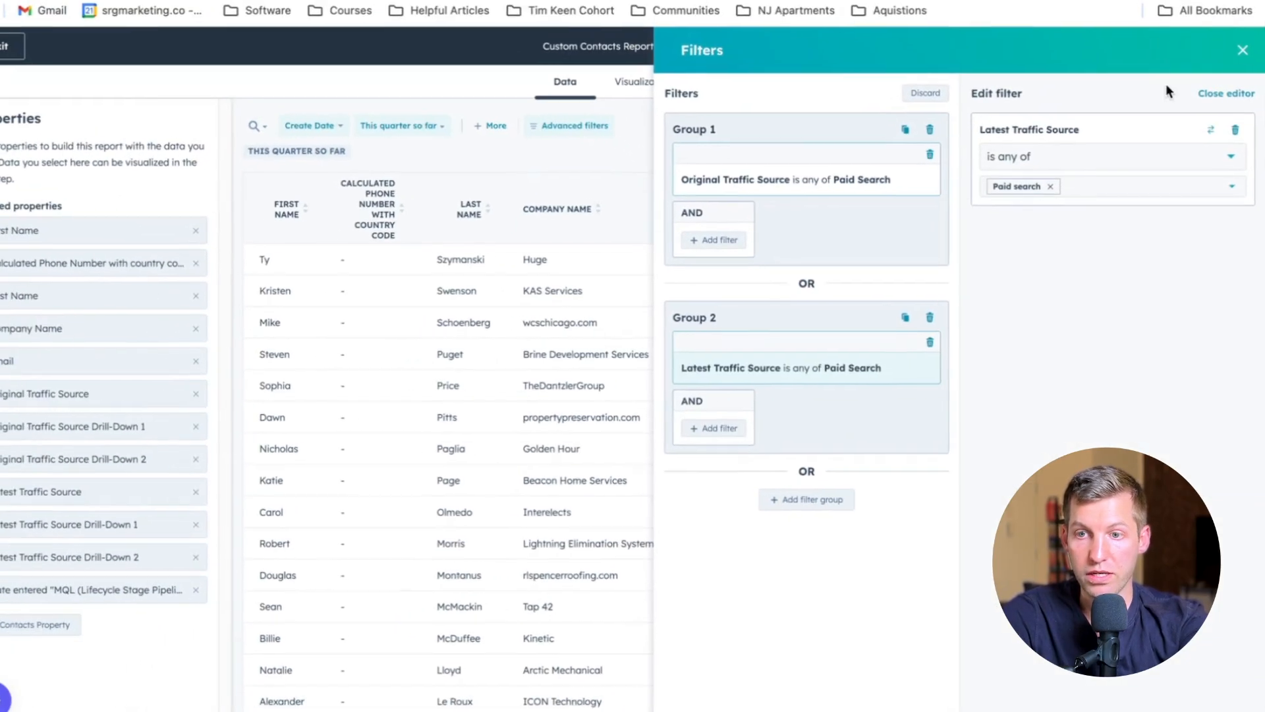
{"action": "left_click", "coordinate": [1242, 60]}
Visualize the report as a column chart of Count of Contacts by Date entered "MQL" and Original Traffic Source Drill-Down 2
{"action": "left_click", "coordinate": [667, 90]}
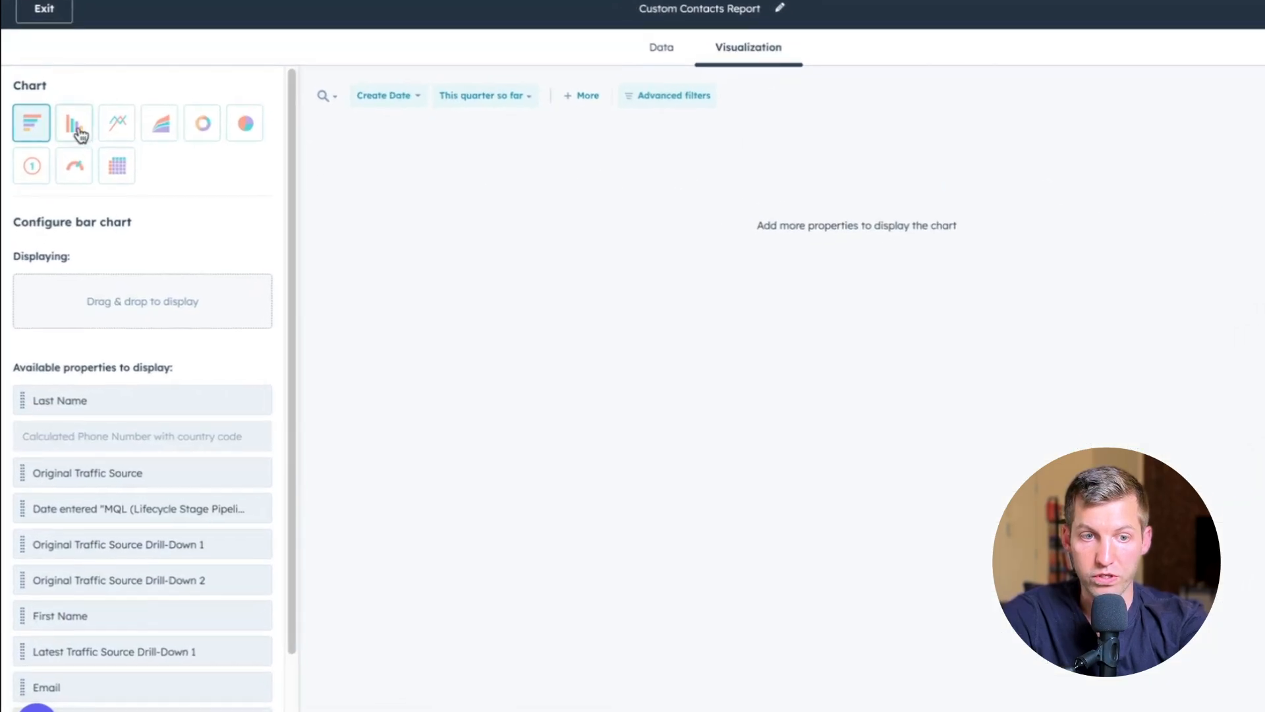
{"action": "left_click", "coordinate": [66, 158]}
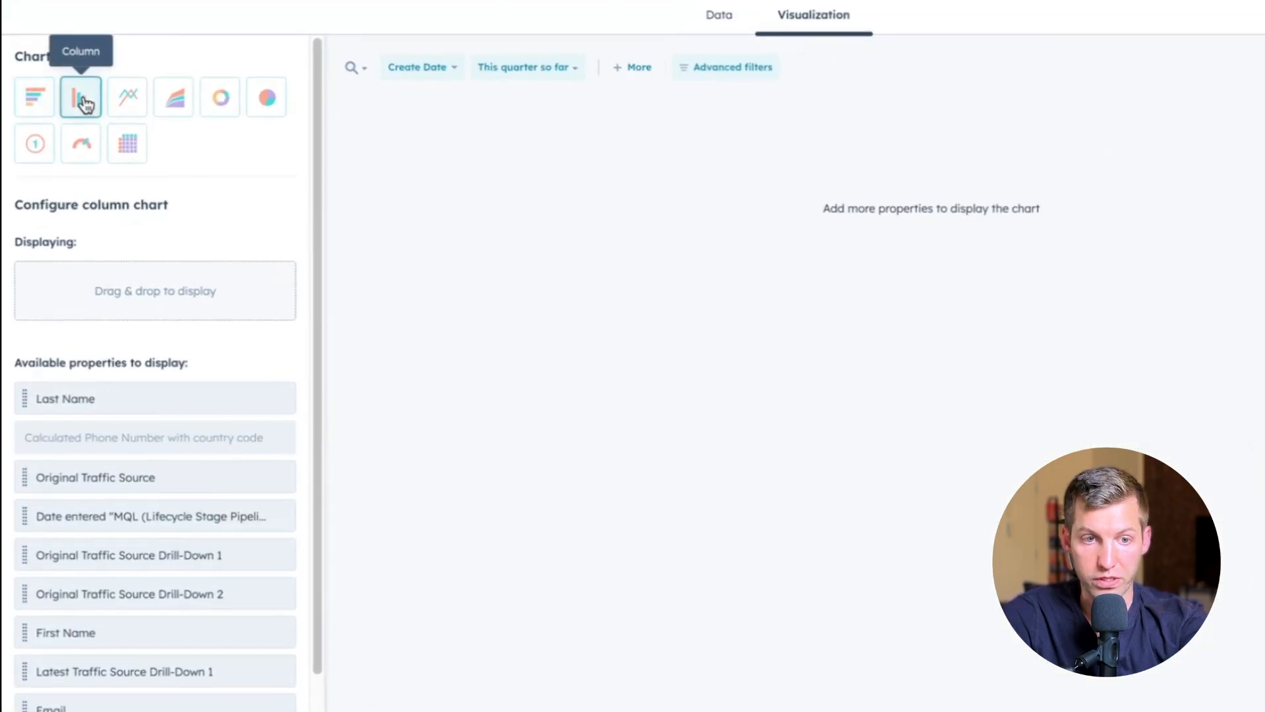
{"action": "scroll", "coordinate": [118, 350], "scroll_direction": "down", "scroll_amount": 2}
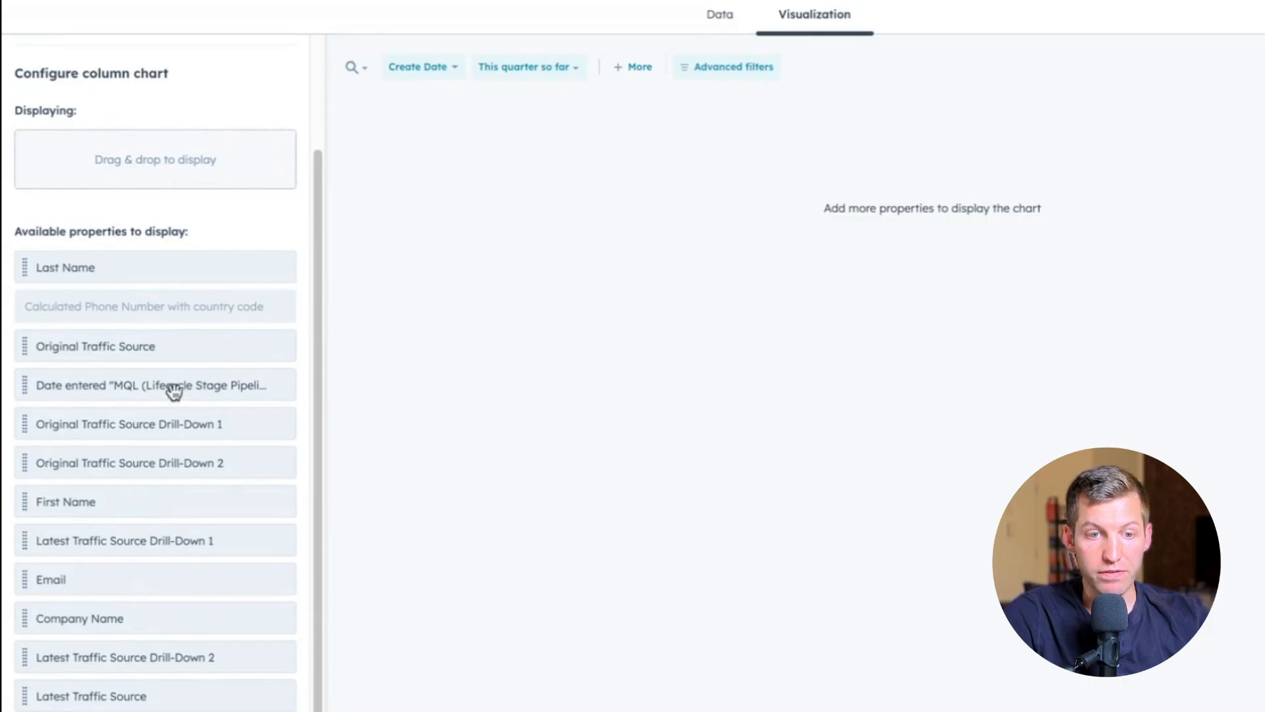
{"action": "left_click_drag", "start_coordinate": [178, 379], "coordinate": [178, 143]}
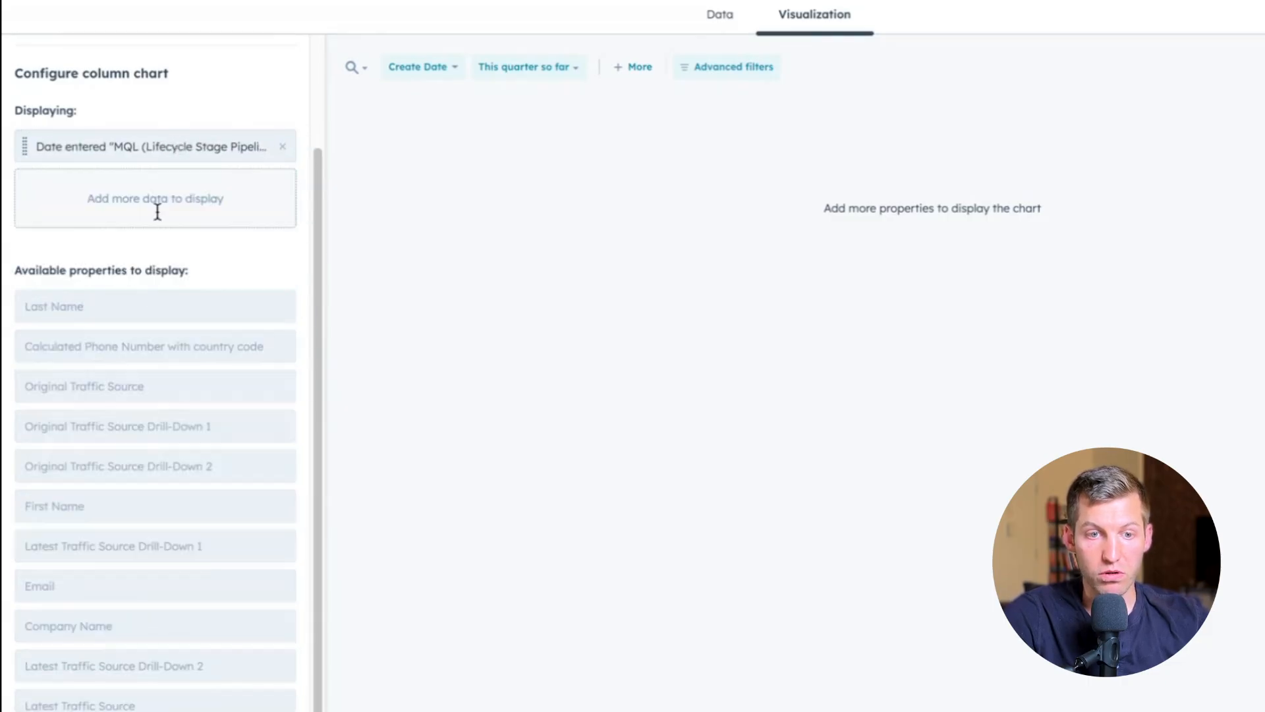
{"action": "left_click_drag", "start_coordinate": [116, 418], "coordinate": [110, 169]}
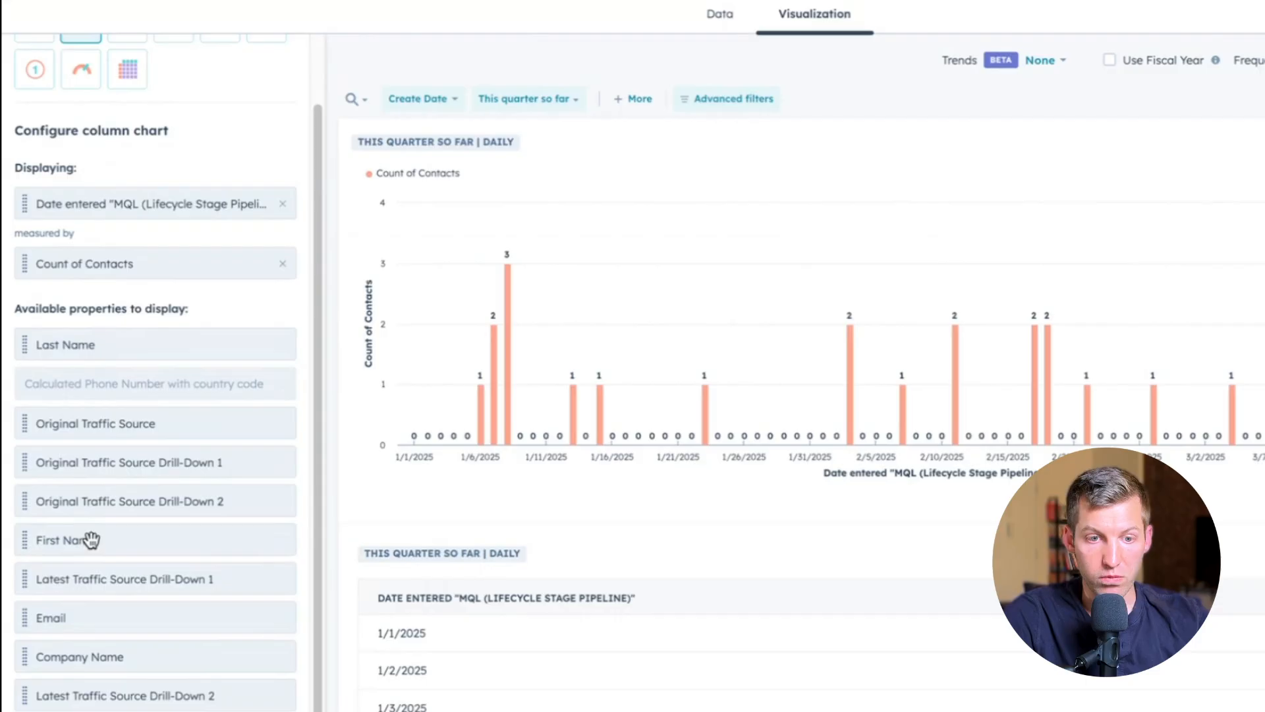
{"action": "left_click_drag", "start_coordinate": [104, 500], "coordinate": [102, 198]}
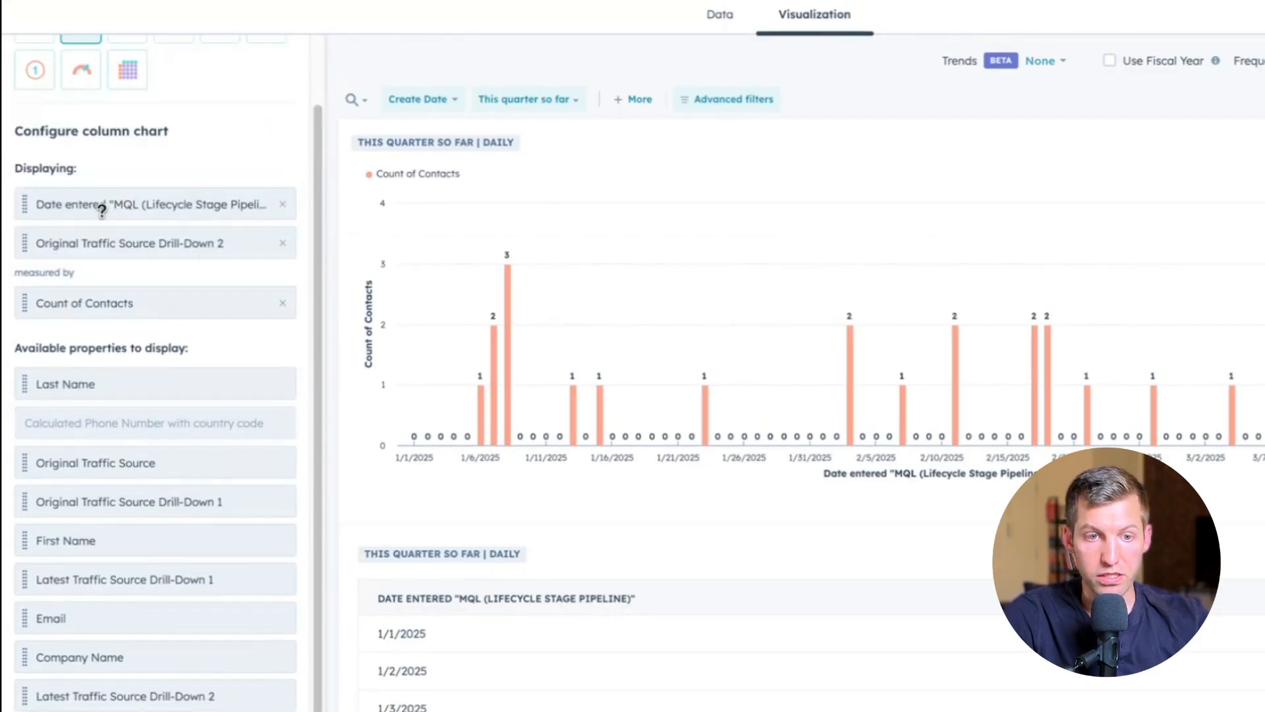
Set the column chart's stacking to Standard and its frequency to Monthly
{"action": "left_click", "coordinate": [1192, 128]}
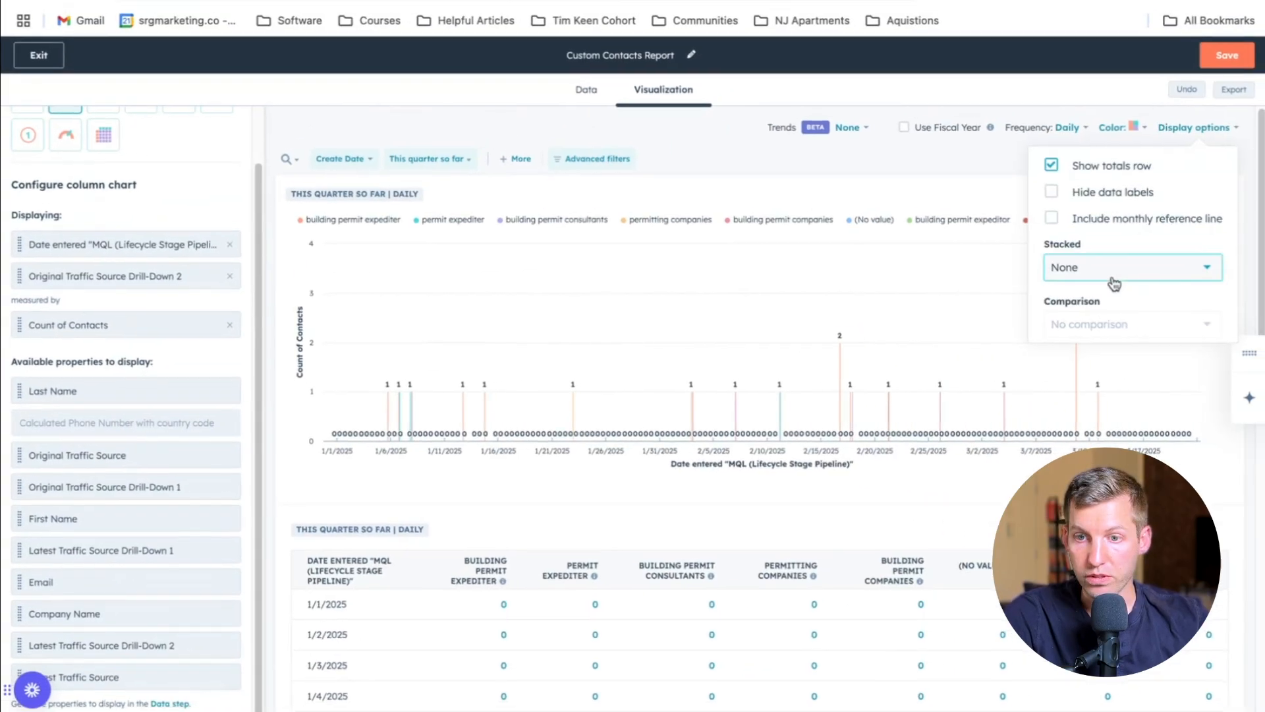
{"action": "left_click", "coordinate": [1113, 270]}
{"action": "left_click", "coordinate": [1099, 332]}
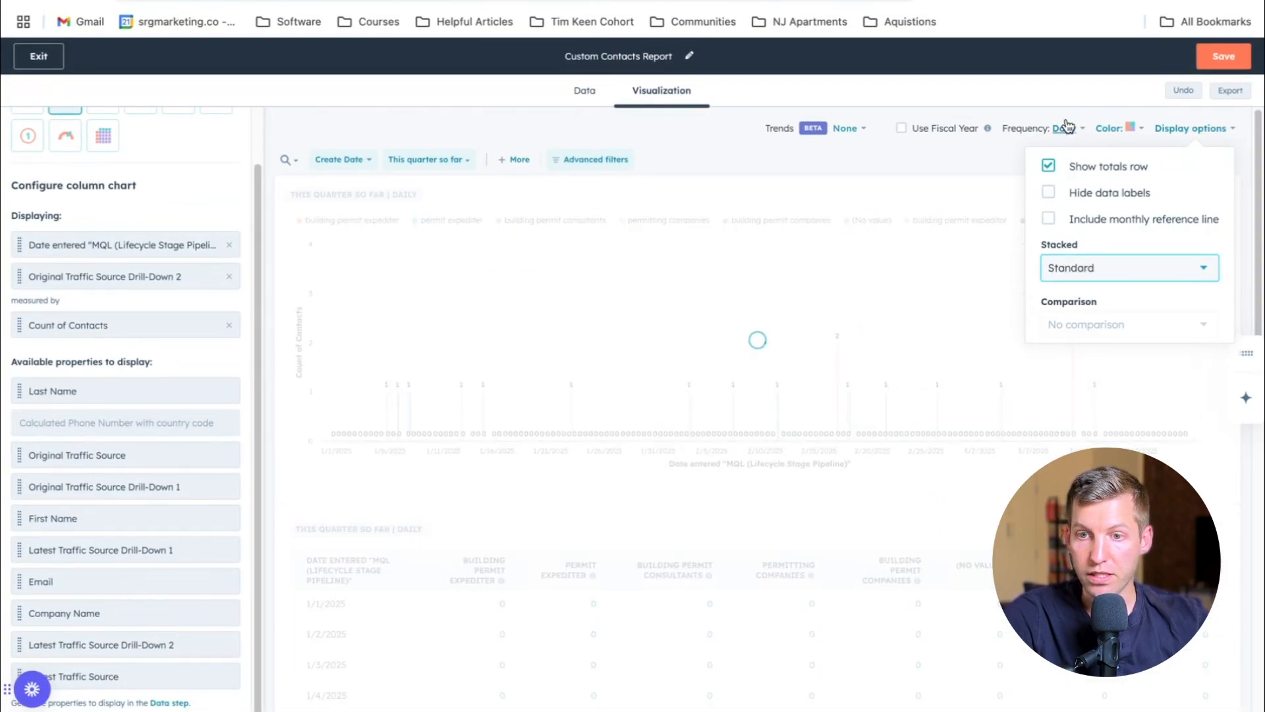
{"action": "left_click", "coordinate": [1065, 128]}
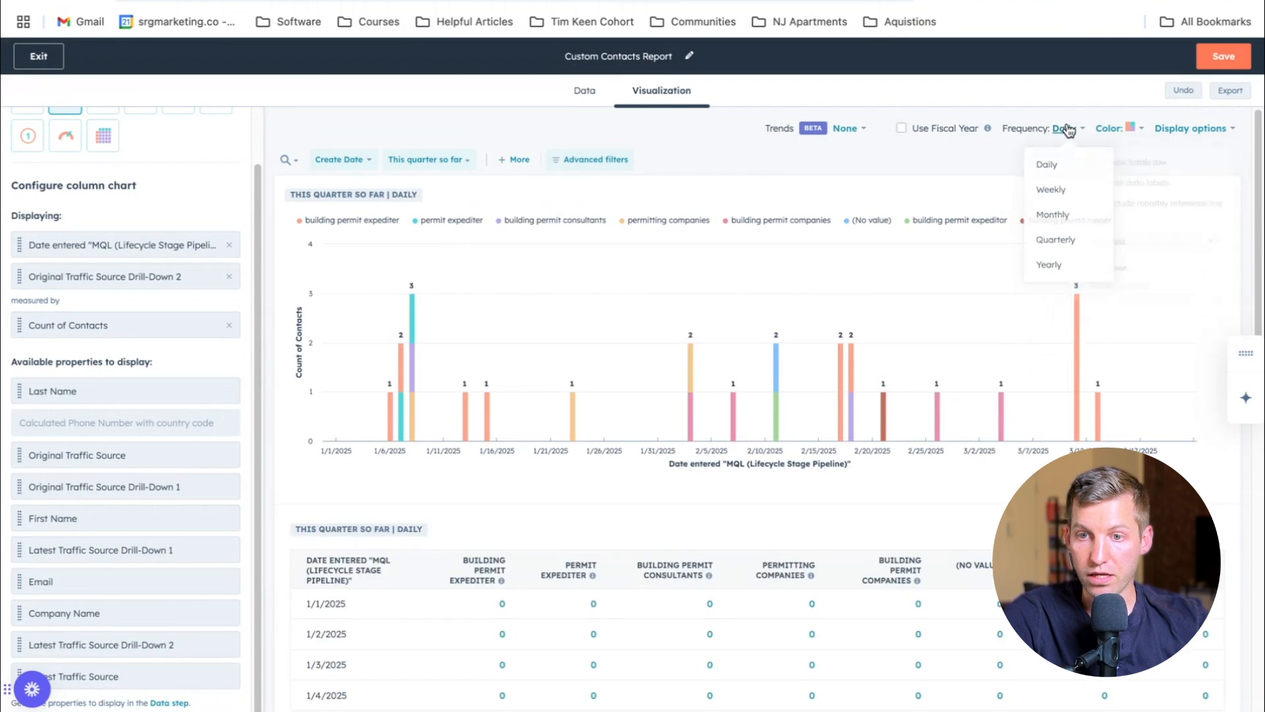
{"action": "left_click", "coordinate": [1052, 218]}
{"action": "scroll", "coordinate": [961, 333], "scroll_direction": "down", "scroll_amount": 1}
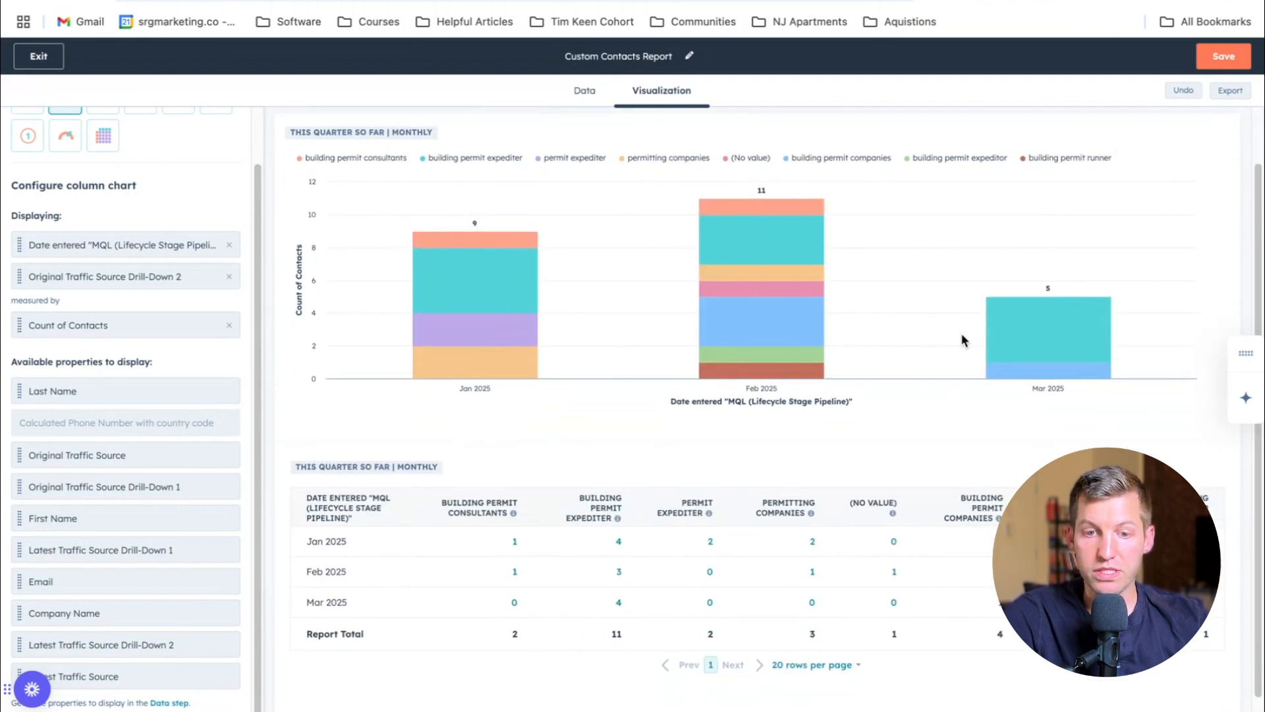
{"action": "scroll", "coordinate": [962, 339], "scroll_direction": "up", "scroll_amount": 1}
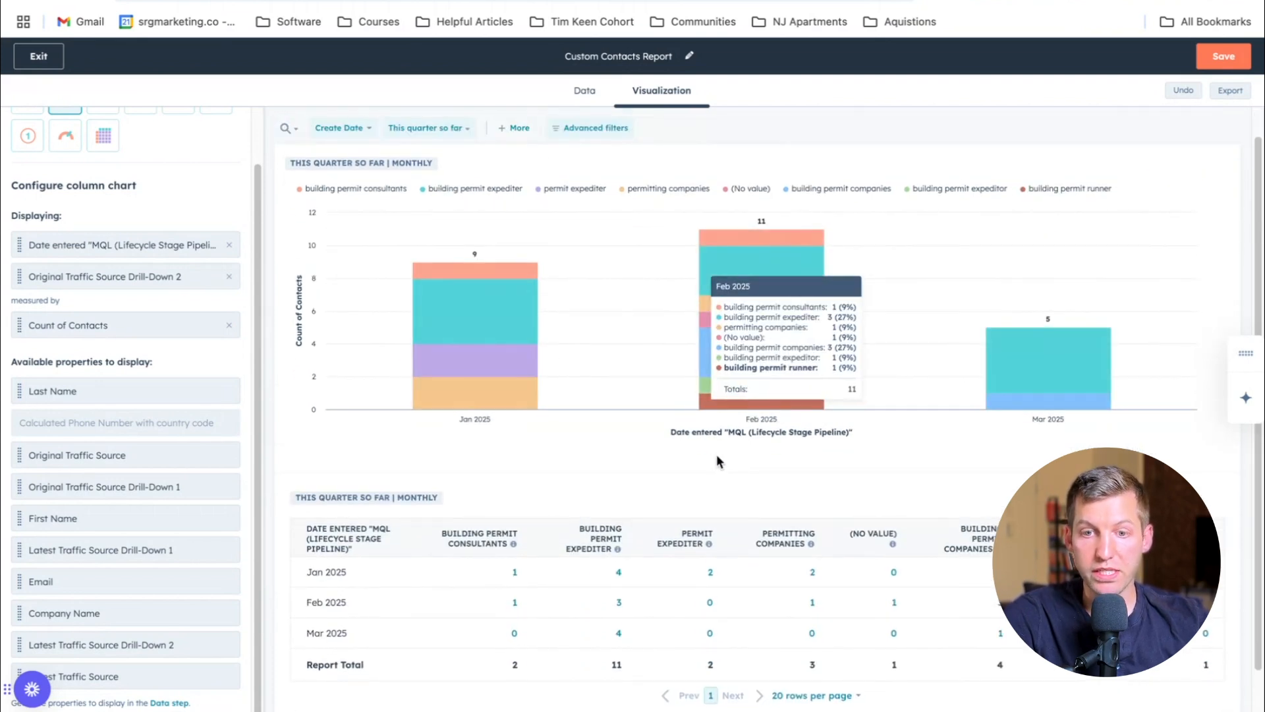
{"action": "mouse_move", "coordinate": [485, 315]}
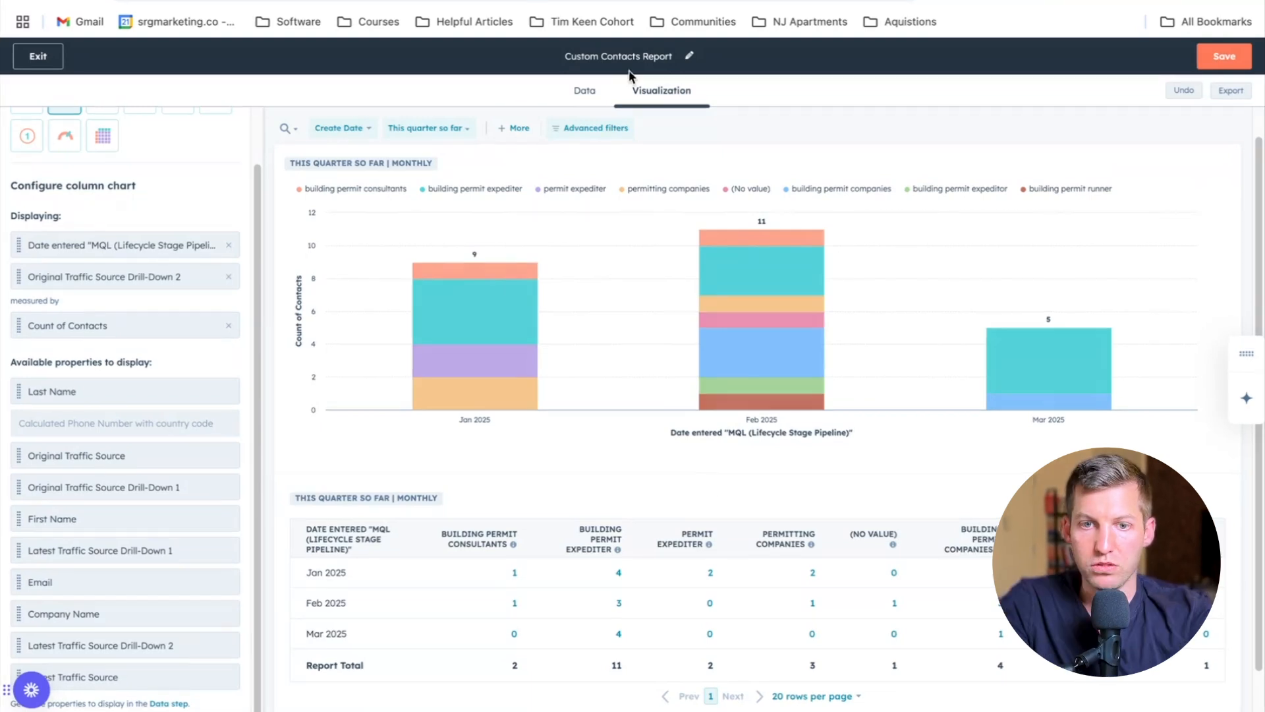
Rename the report as "MQLs by Keyword" and start saving it
{"action": "left_click", "coordinate": [618, 56]}
{"action": "type", "text": "MQLs by Ke"}
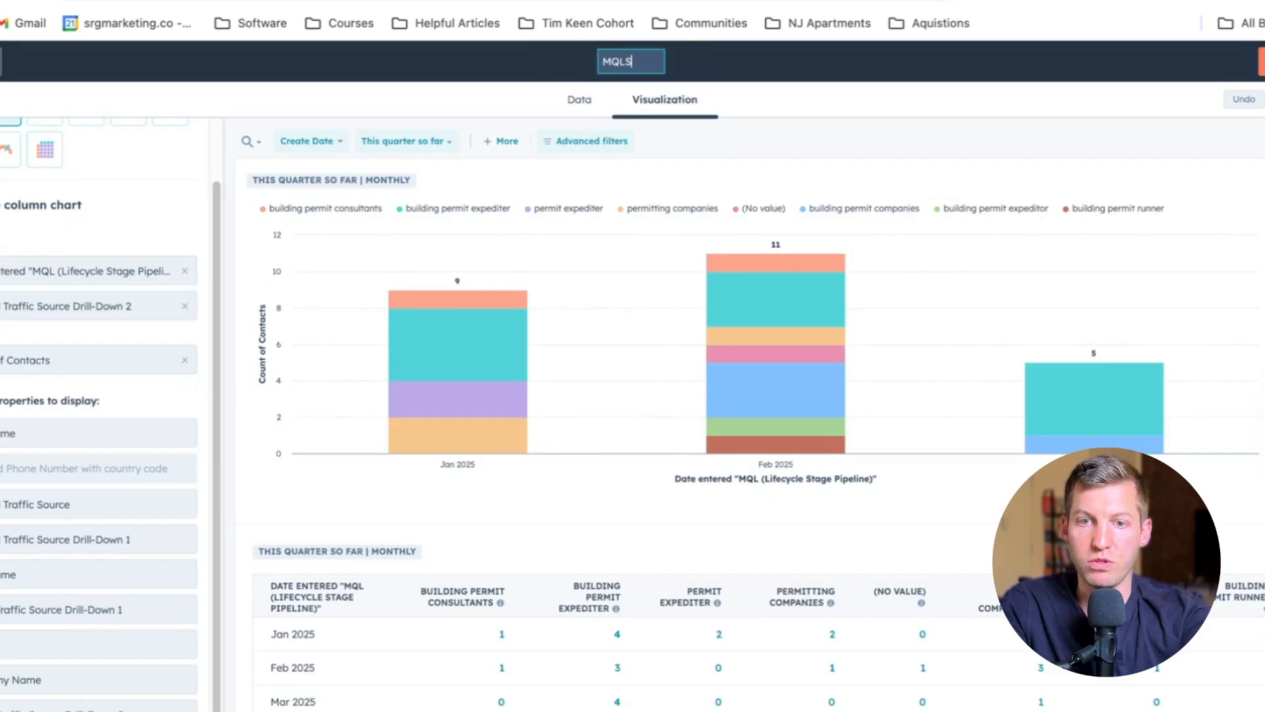
{"action": "type", "text": "yword"}
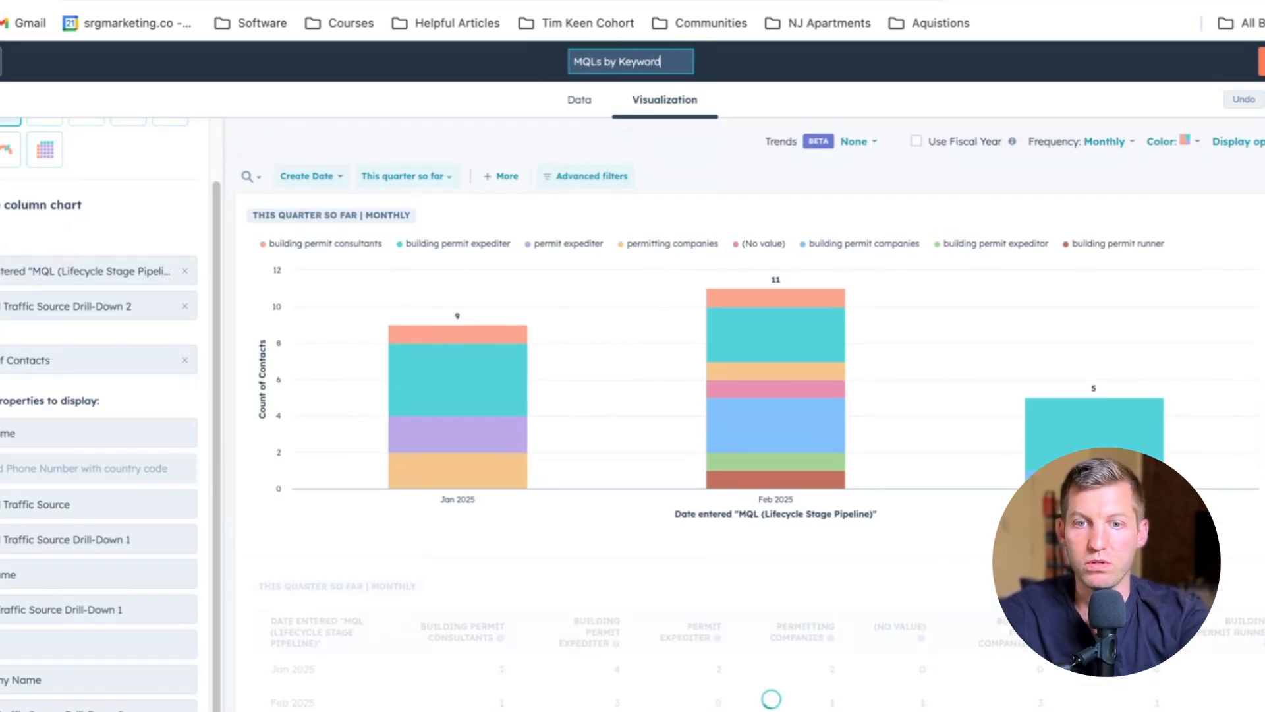
{"action": "left_click", "coordinate": [1226, 58]}
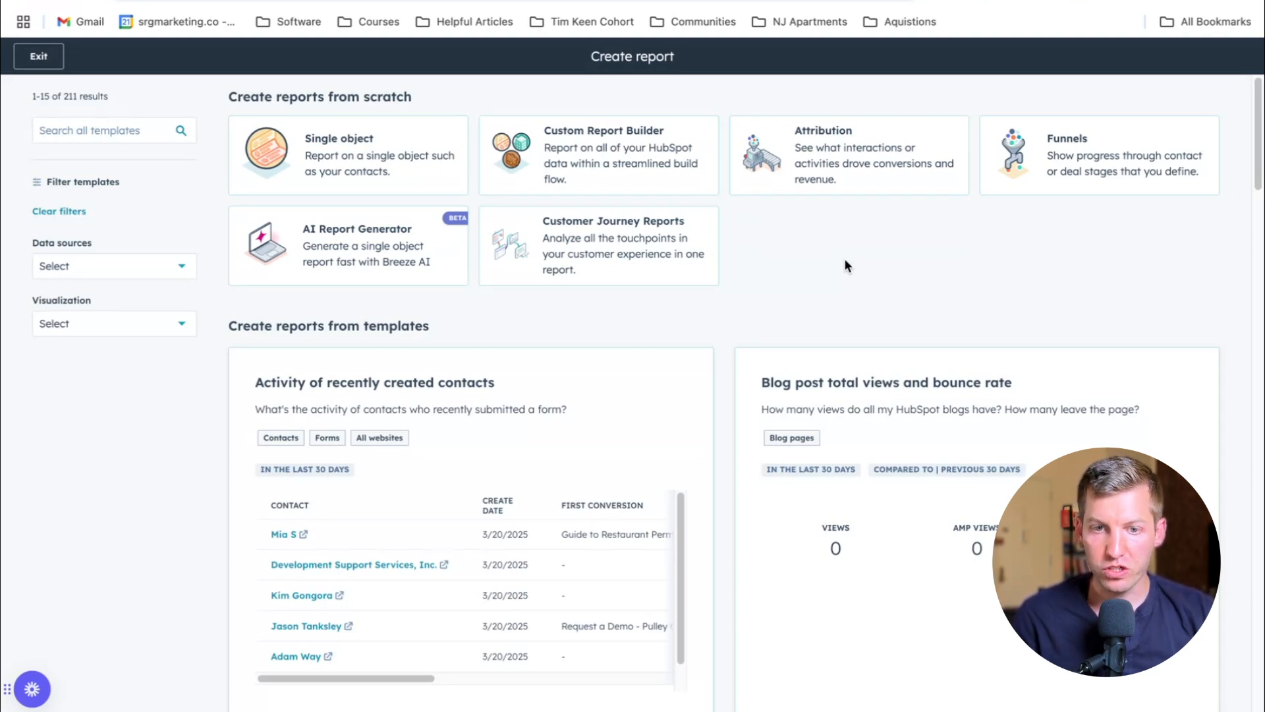
Start a report in the Custom Report Builder from own data sources, with Contacts as primary source and Deals as secondary
{"action": "left_click", "coordinate": [567, 165]}
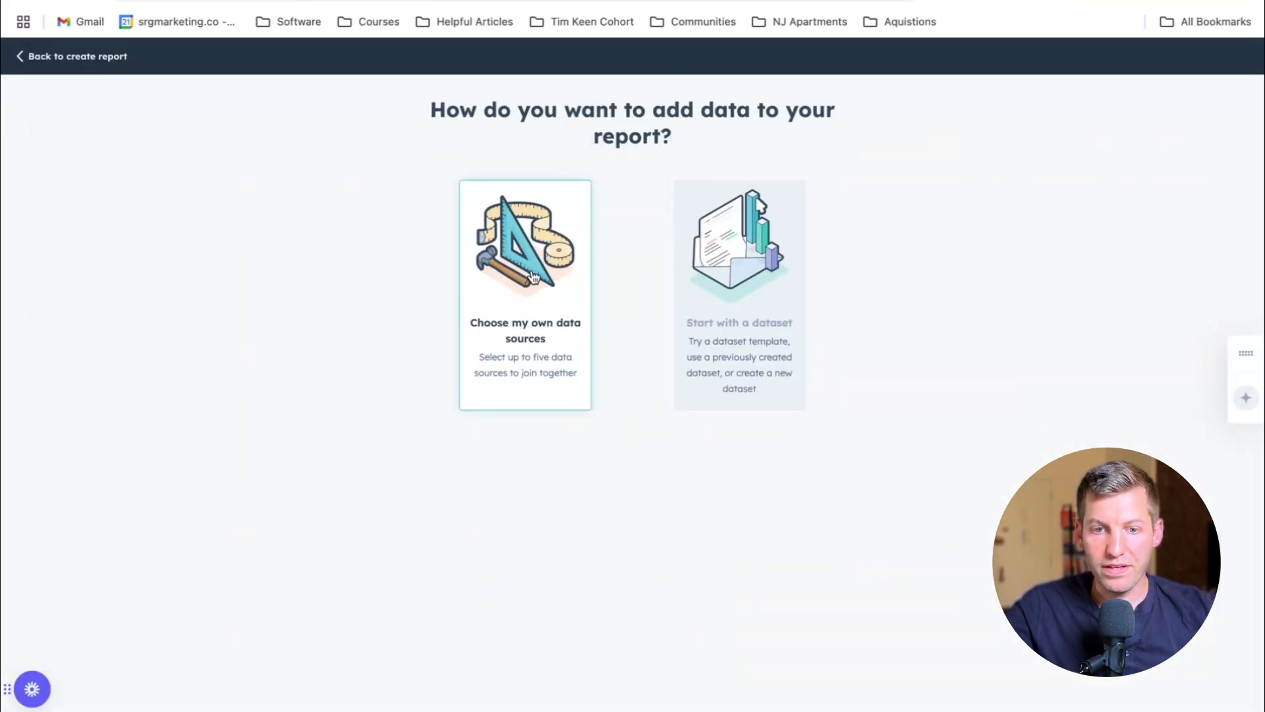
{"action": "left_click", "coordinate": [534, 276]}
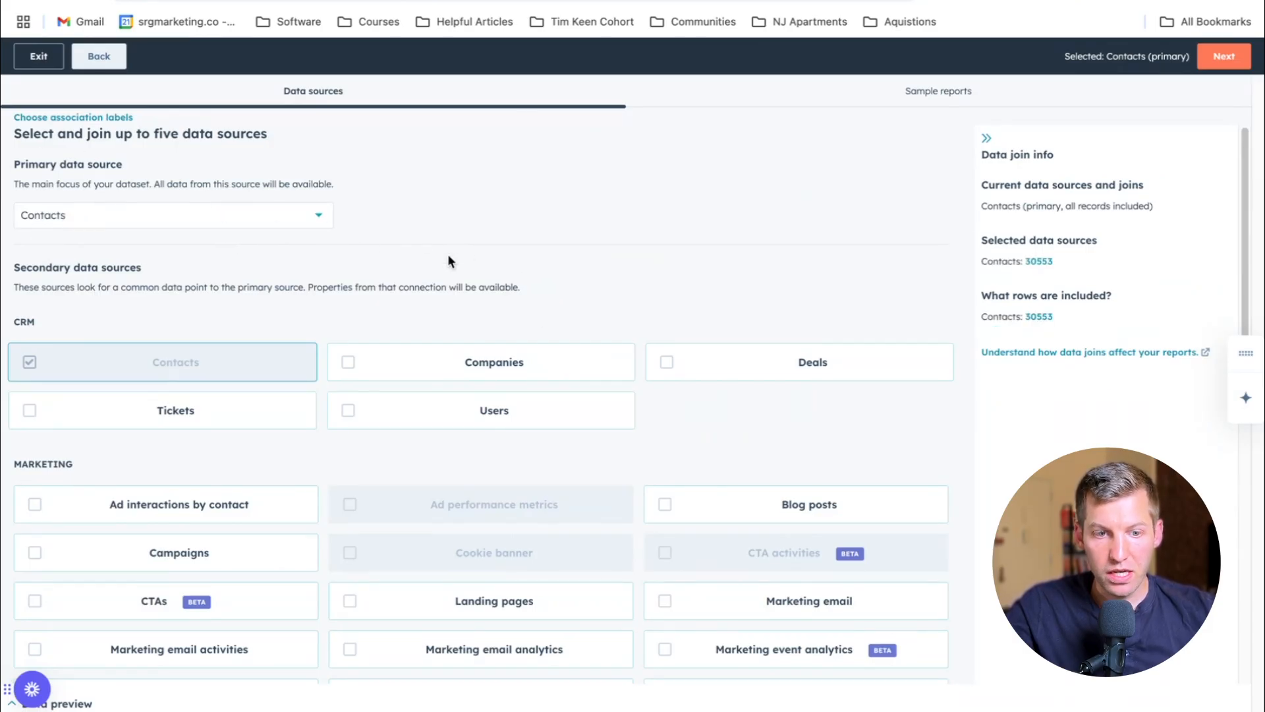
{"action": "left_click", "coordinate": [666, 364]}
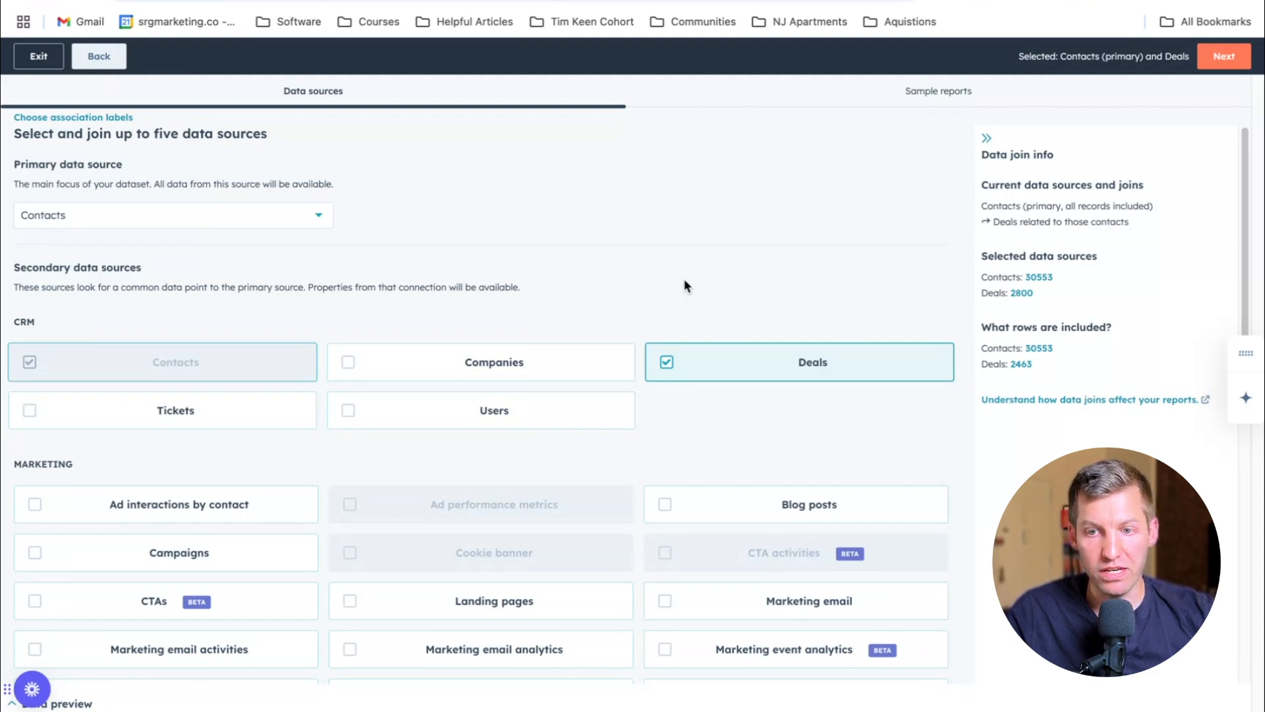
{"action": "left_click", "coordinate": [1224, 57]}
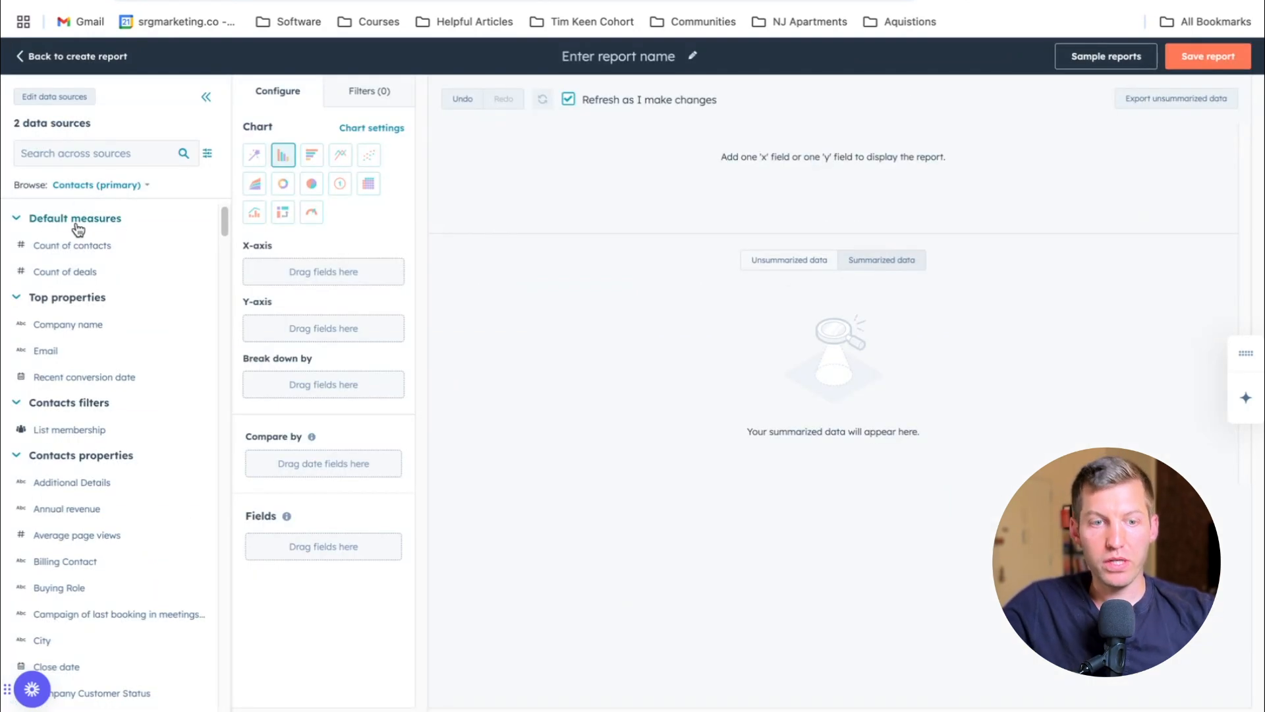
Plot Count of deals on the Y-axis against the Deals Create date on the X-axis
{"action": "left_click_drag", "start_coordinate": [79, 271], "coordinate": [271, 331]}
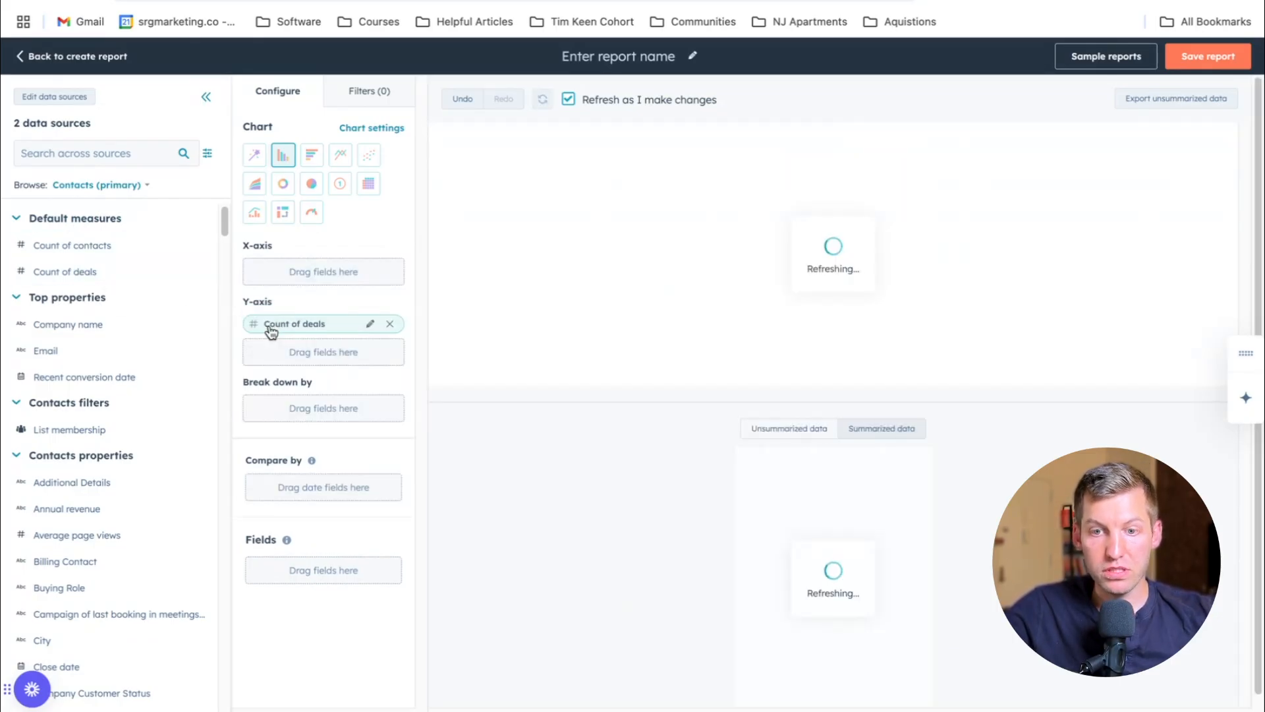
{"action": "left_click", "coordinate": [142, 154]}
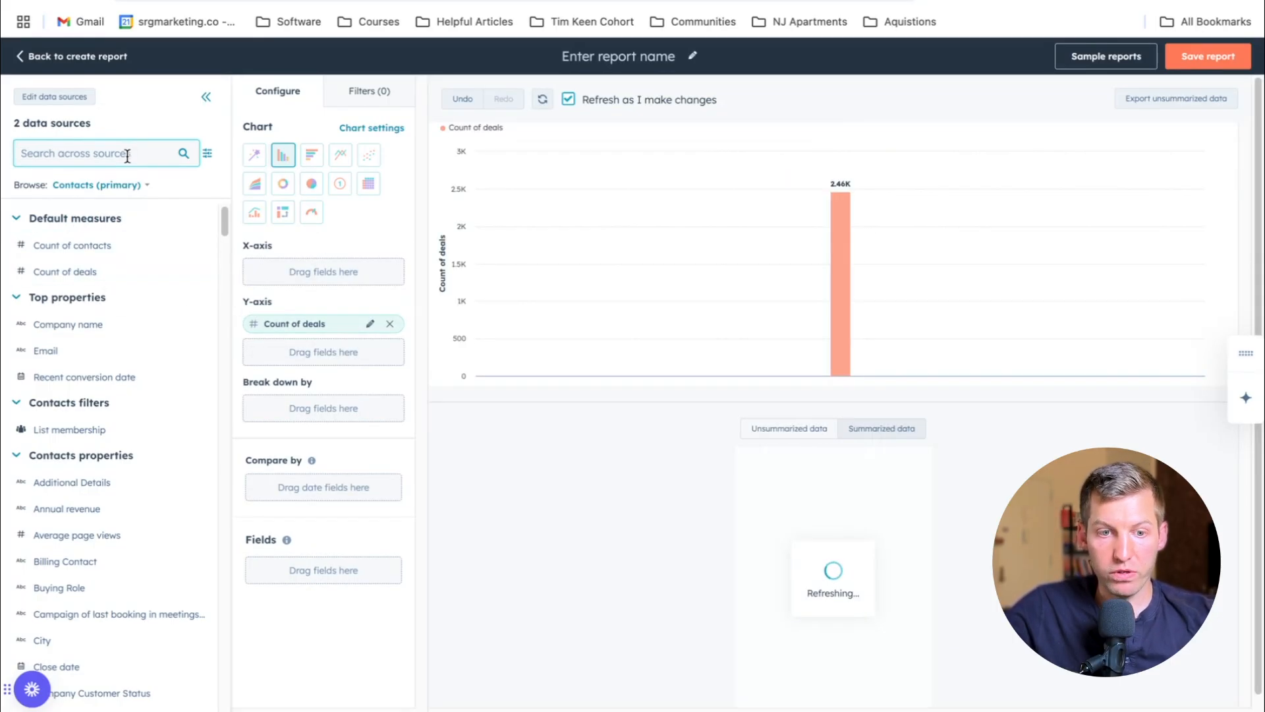
{"action": "type", "text": "c"}
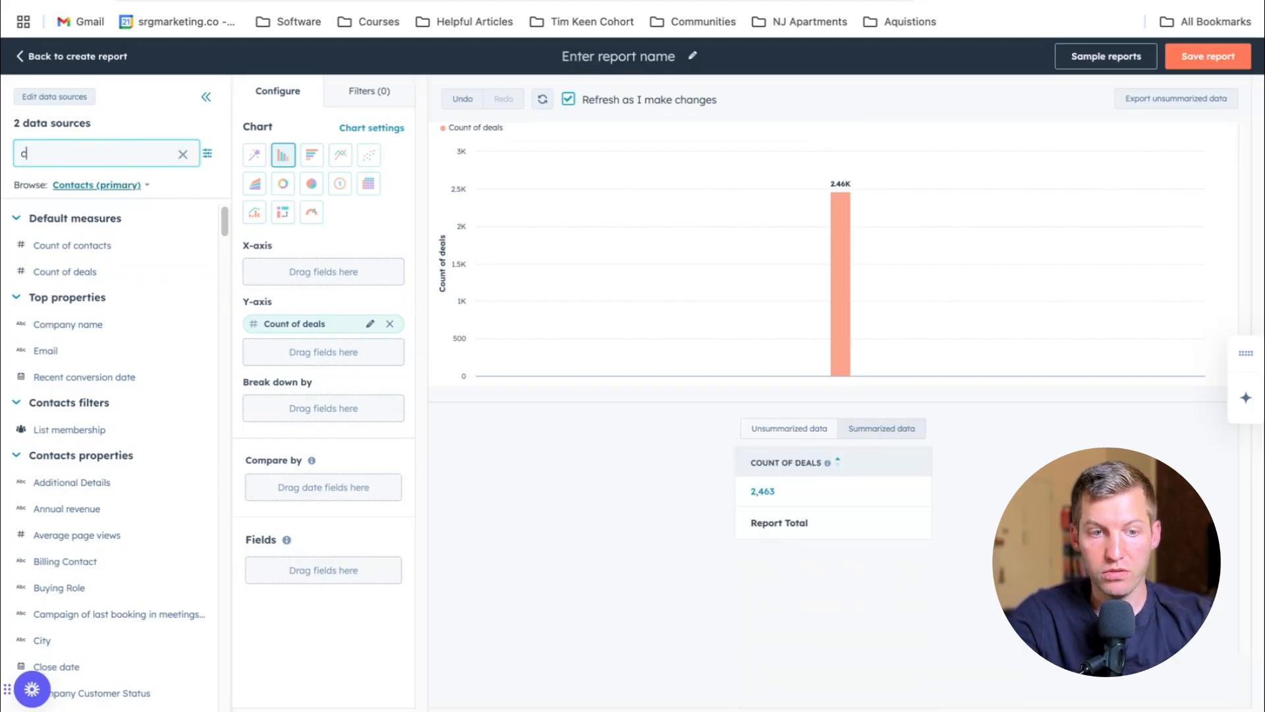
{"action": "type", "text": "reate date"}
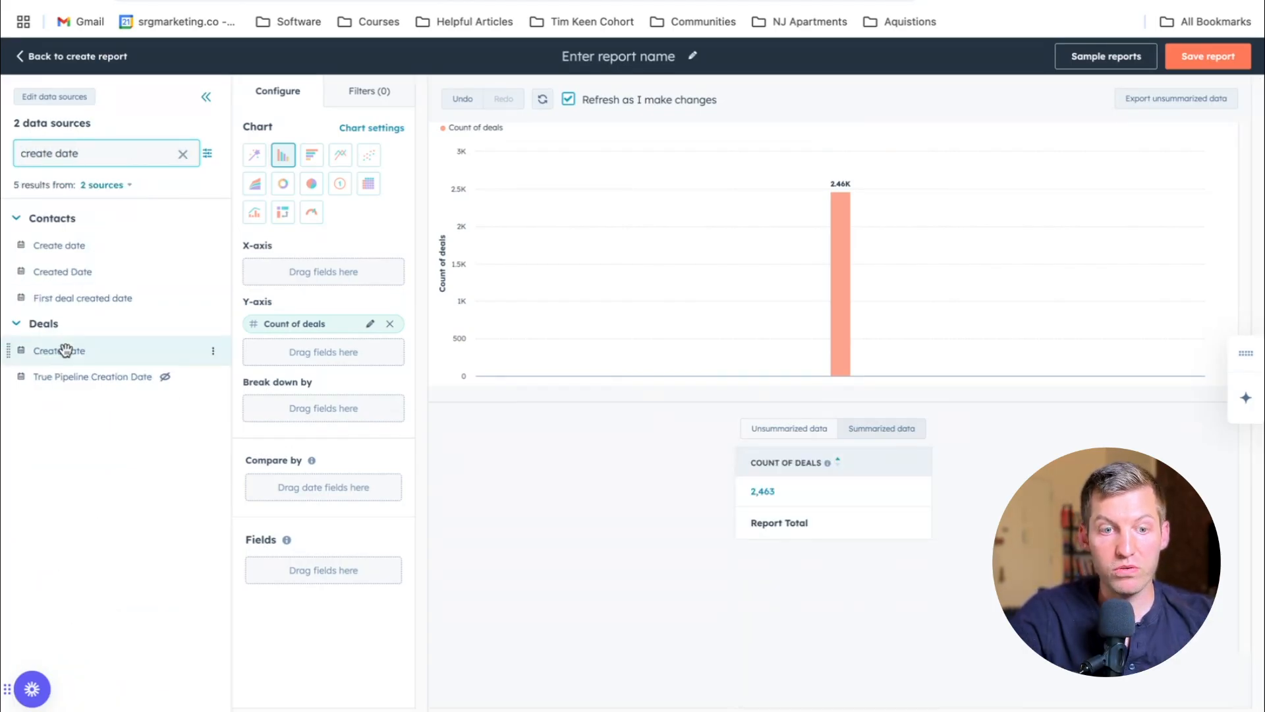
{"action": "left_click_drag", "start_coordinate": [66, 350], "coordinate": [257, 269]}
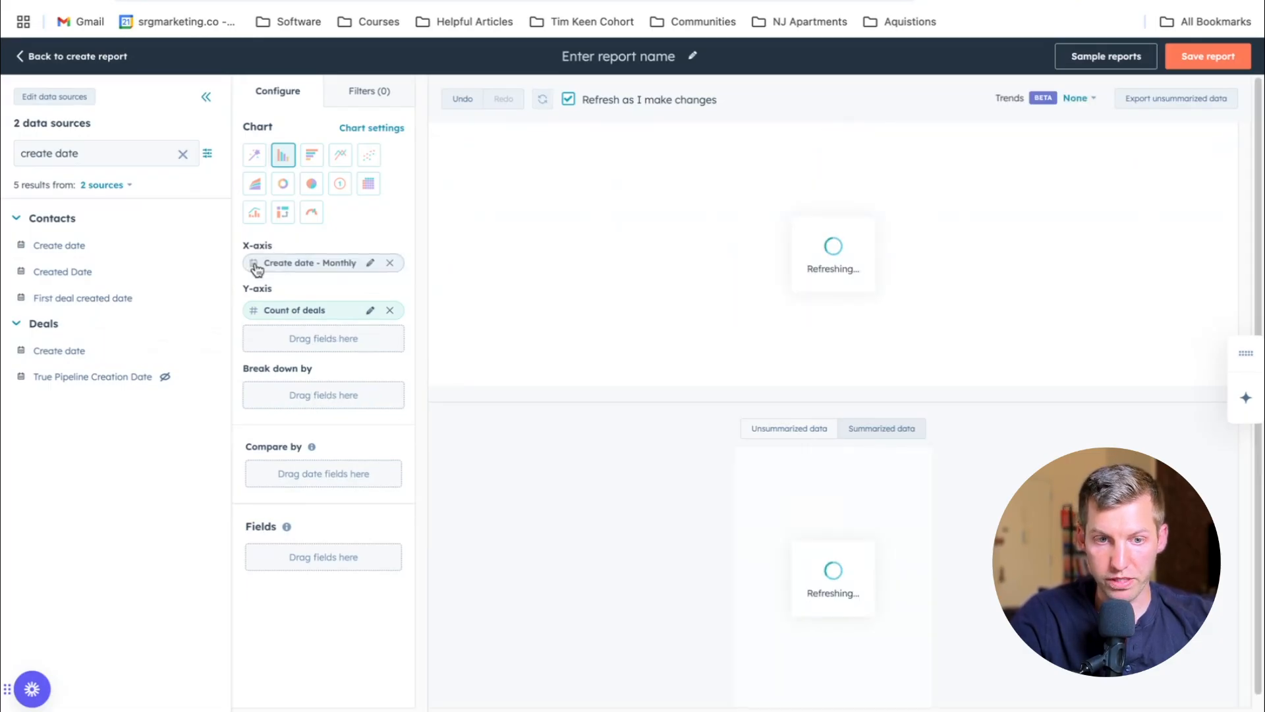
Try the Deals property Date entered "2. Evaluation (Sales Pipeline)" as the chart's X-axis field
{"action": "left_click", "coordinate": [182, 154]}
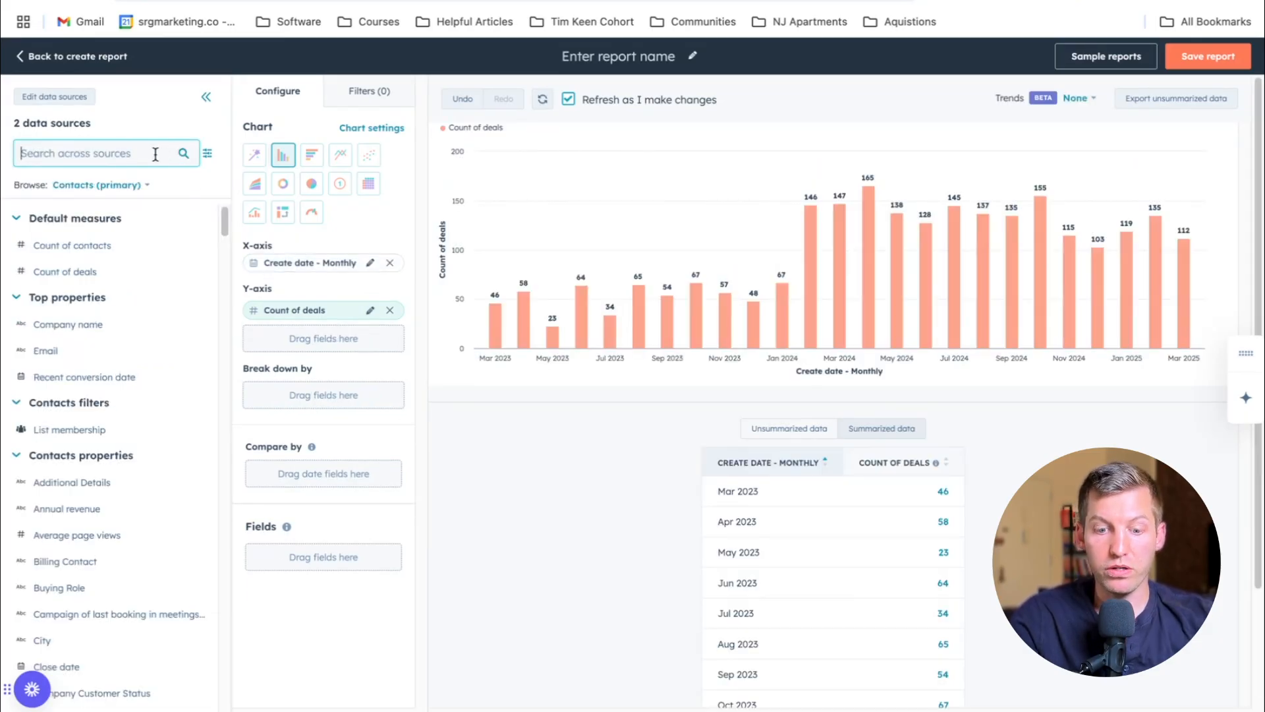
{"action": "type", "text": "date entered"}
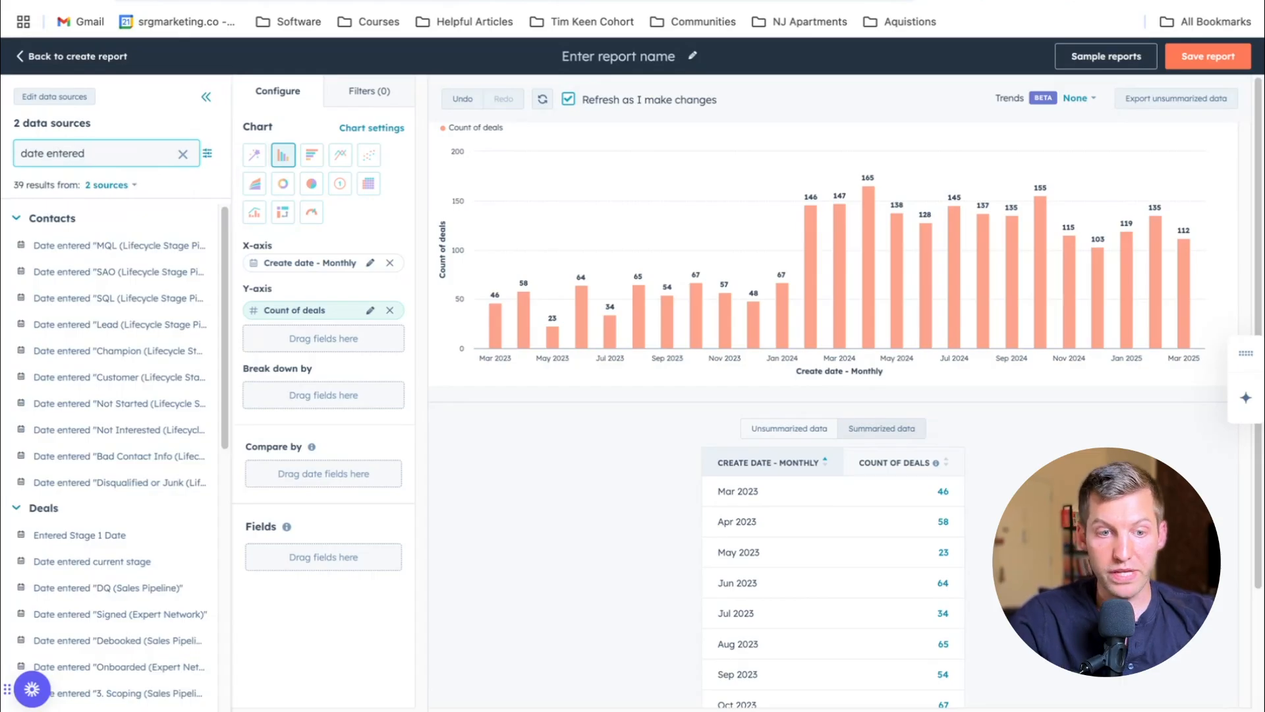
{"action": "scroll", "coordinate": [92, 353], "scroll_direction": "down", "scroll_amount": 4}
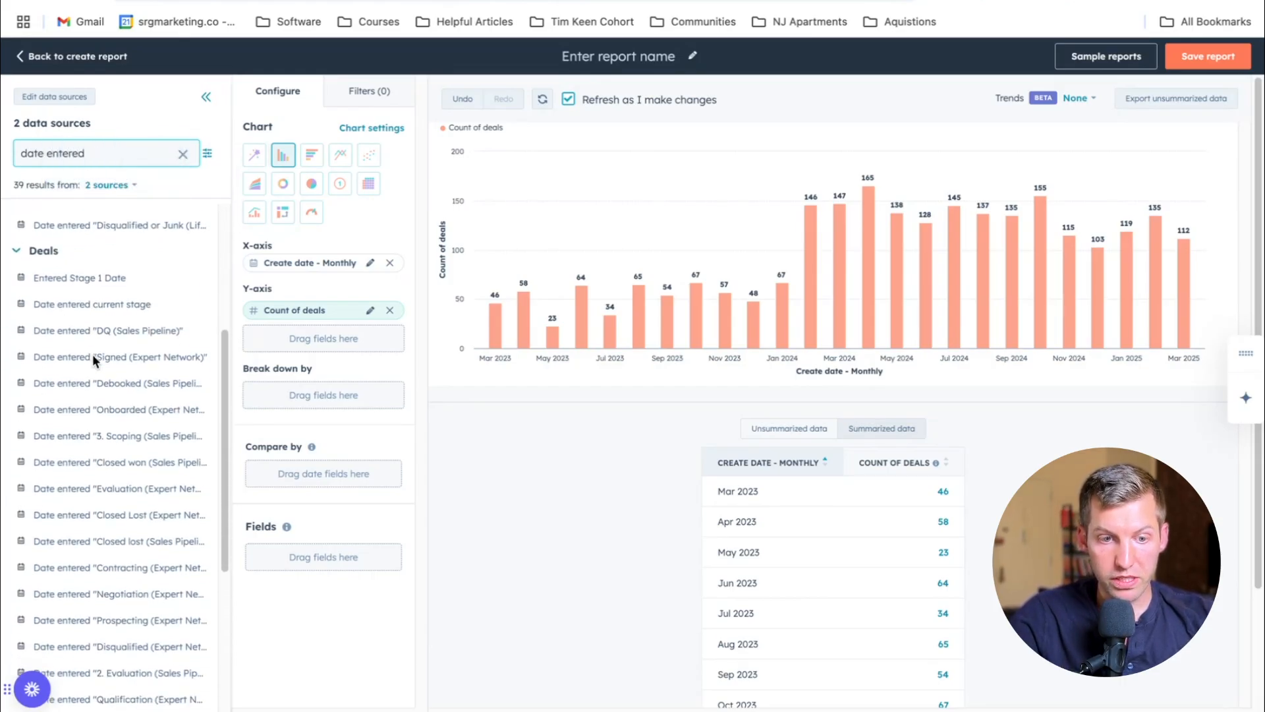
{"action": "scroll", "coordinate": [84, 422], "scroll_direction": "down", "scroll_amount": 1}
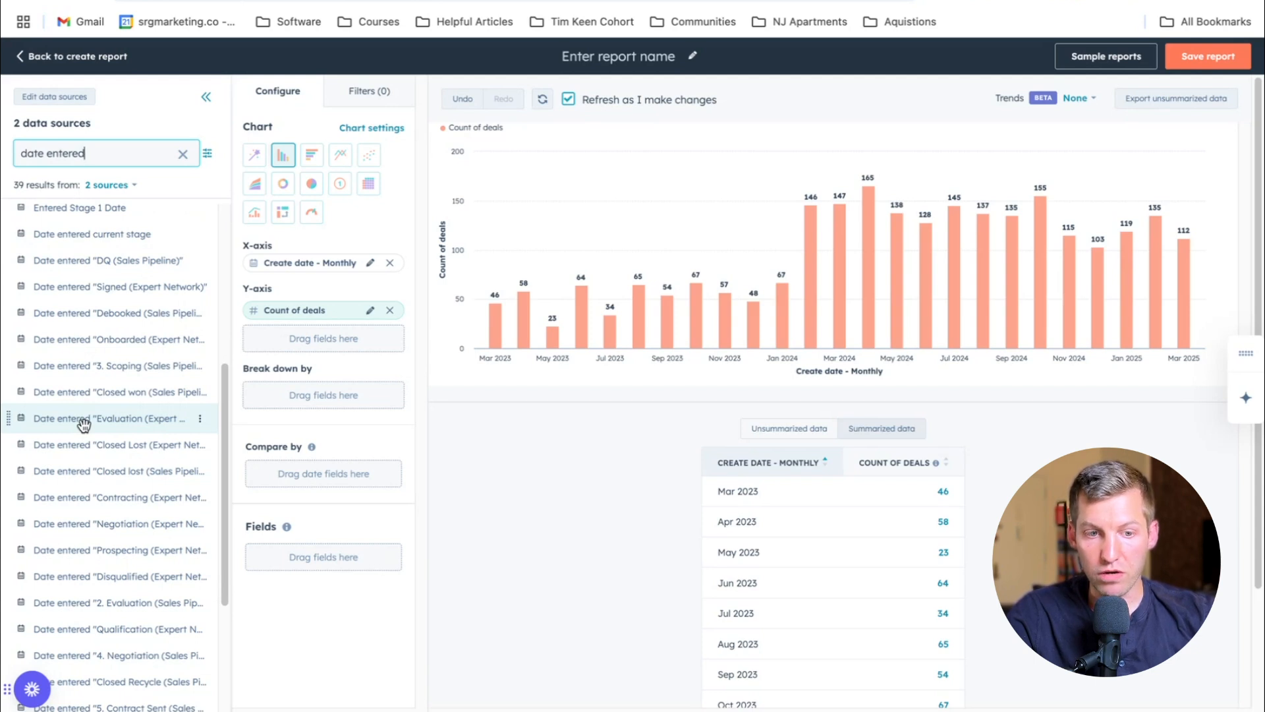
{"action": "scroll", "coordinate": [84, 424], "scroll_direction": "down", "scroll_amount": 3}
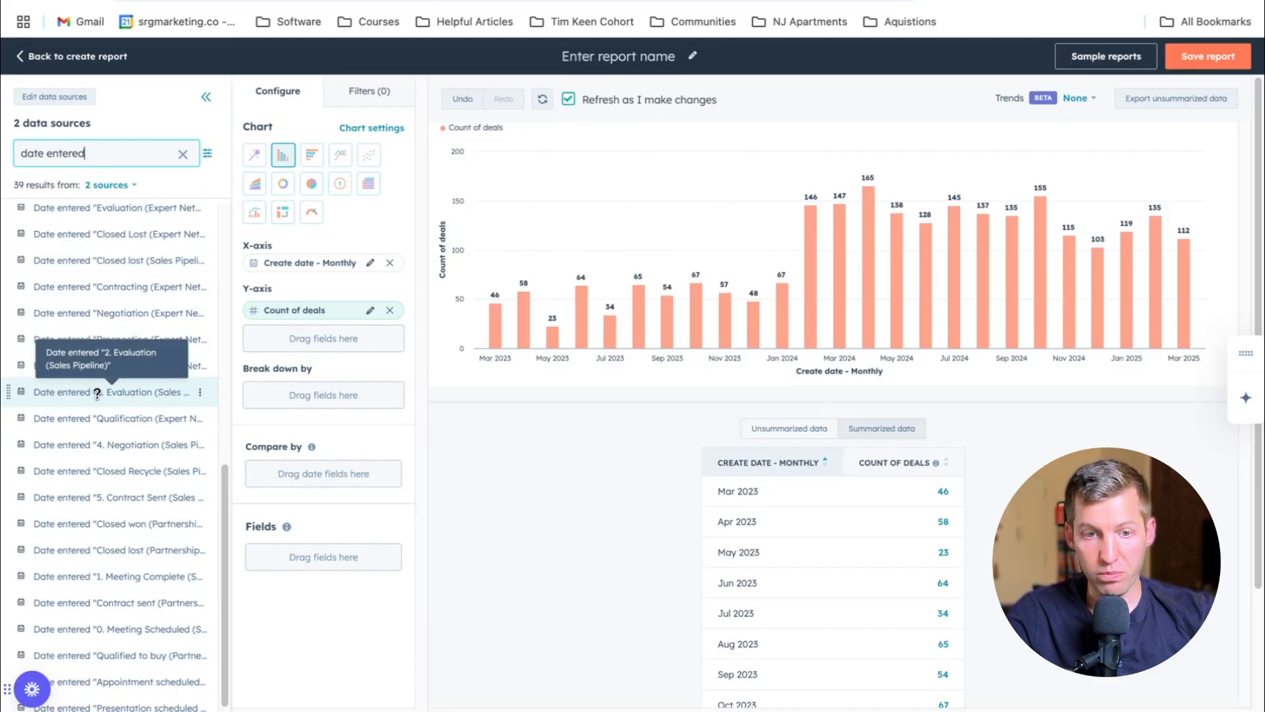
{"action": "left_click_drag", "start_coordinate": [97, 393], "coordinate": [288, 261]}
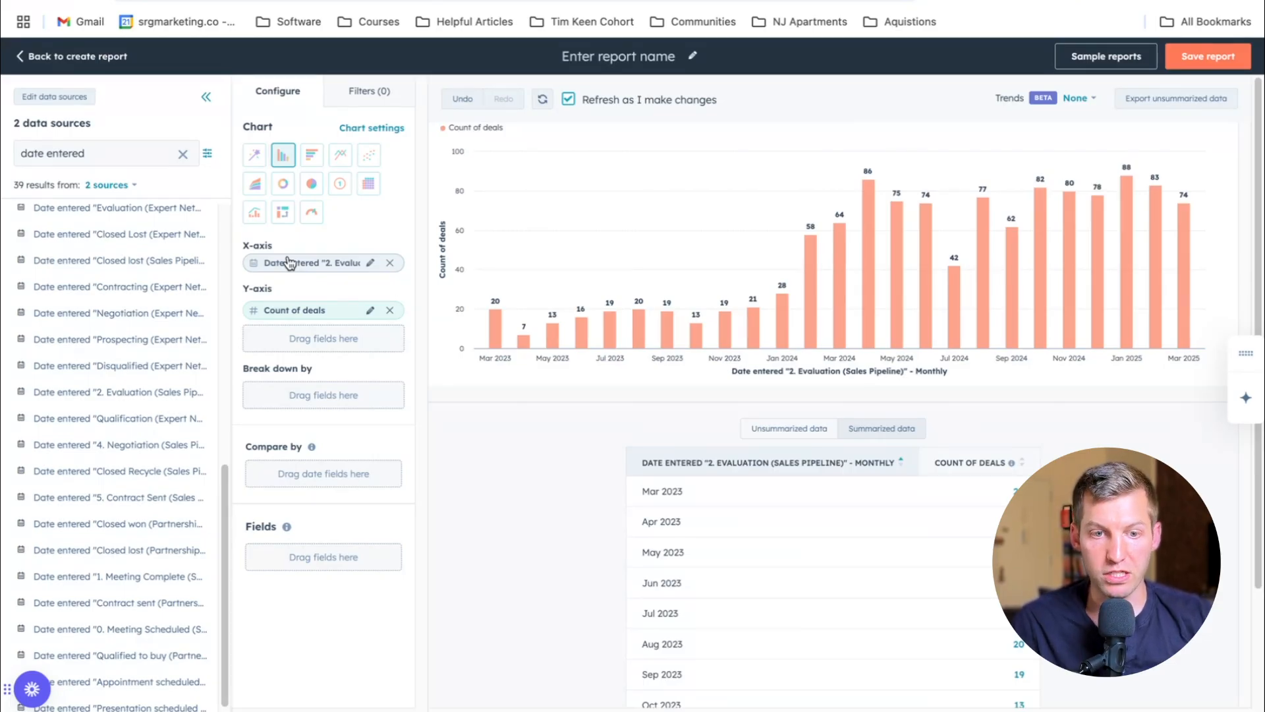
Find the Deals Create date property and put it back on the X-axis
{"action": "triple_click", "coordinate": [141, 153]}
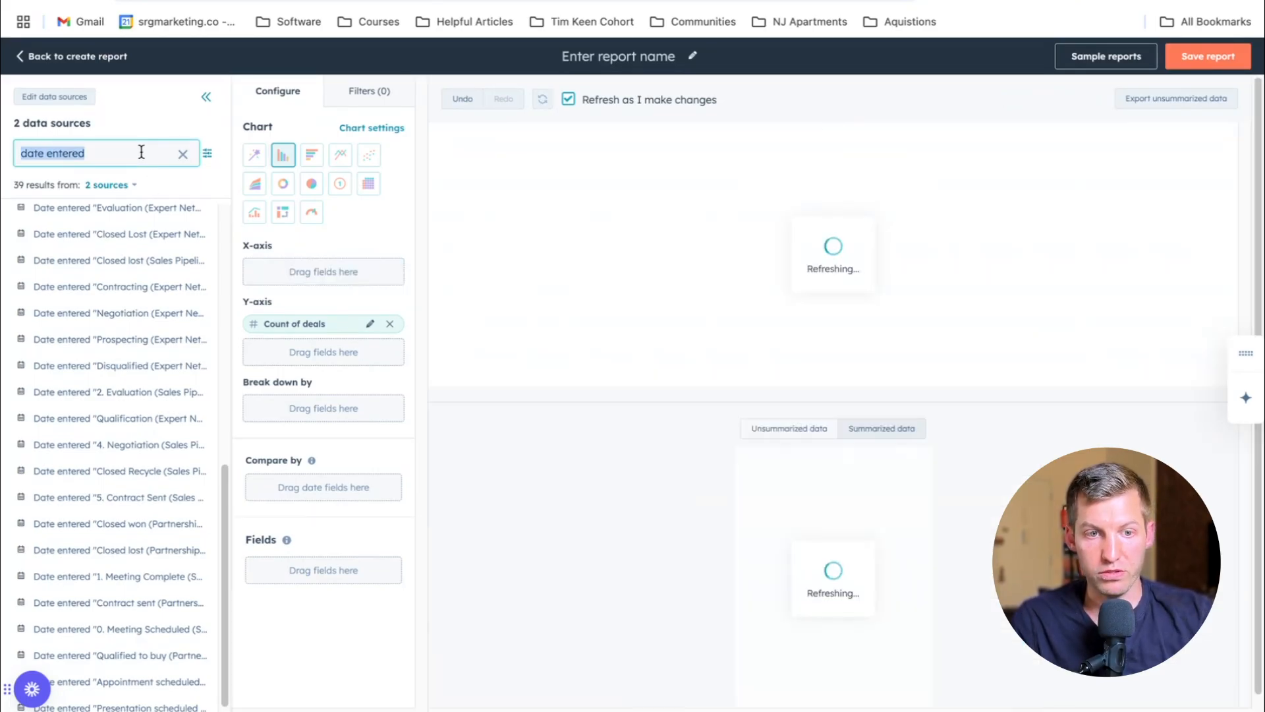
{"action": "type", "text": "create date"}
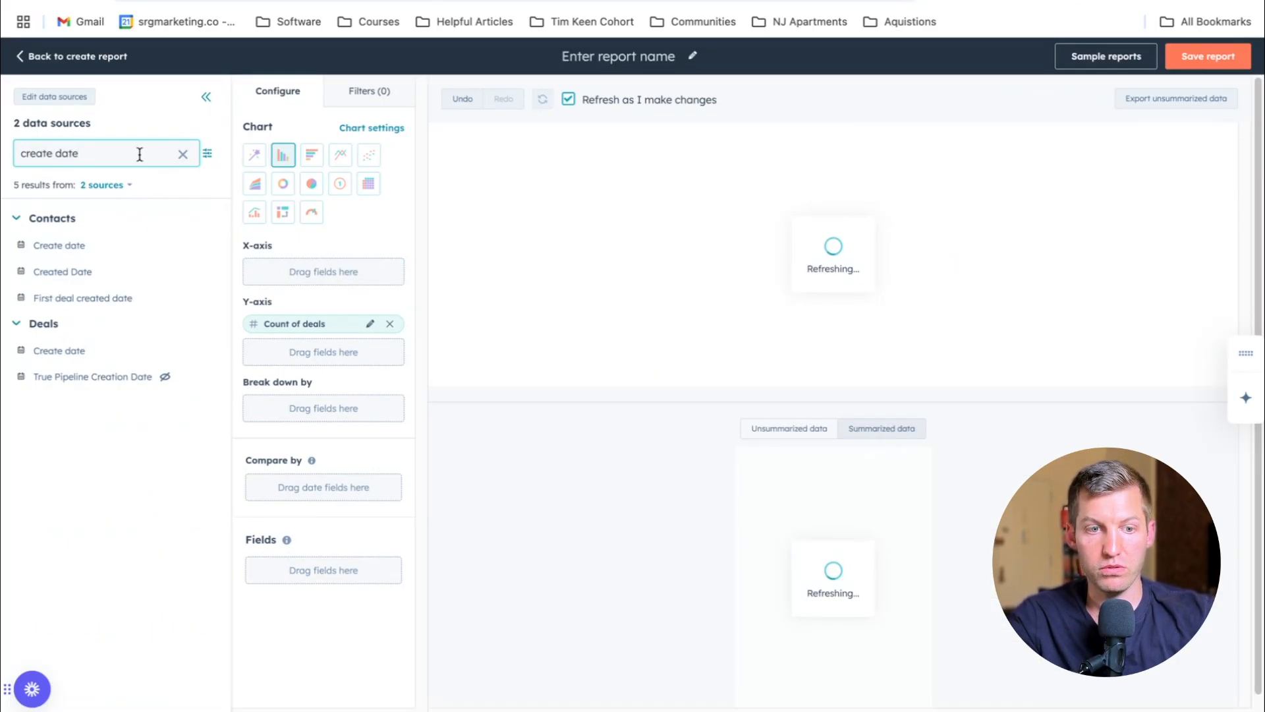
{"action": "left_click_drag", "start_coordinate": [94, 359], "coordinate": [280, 272]}
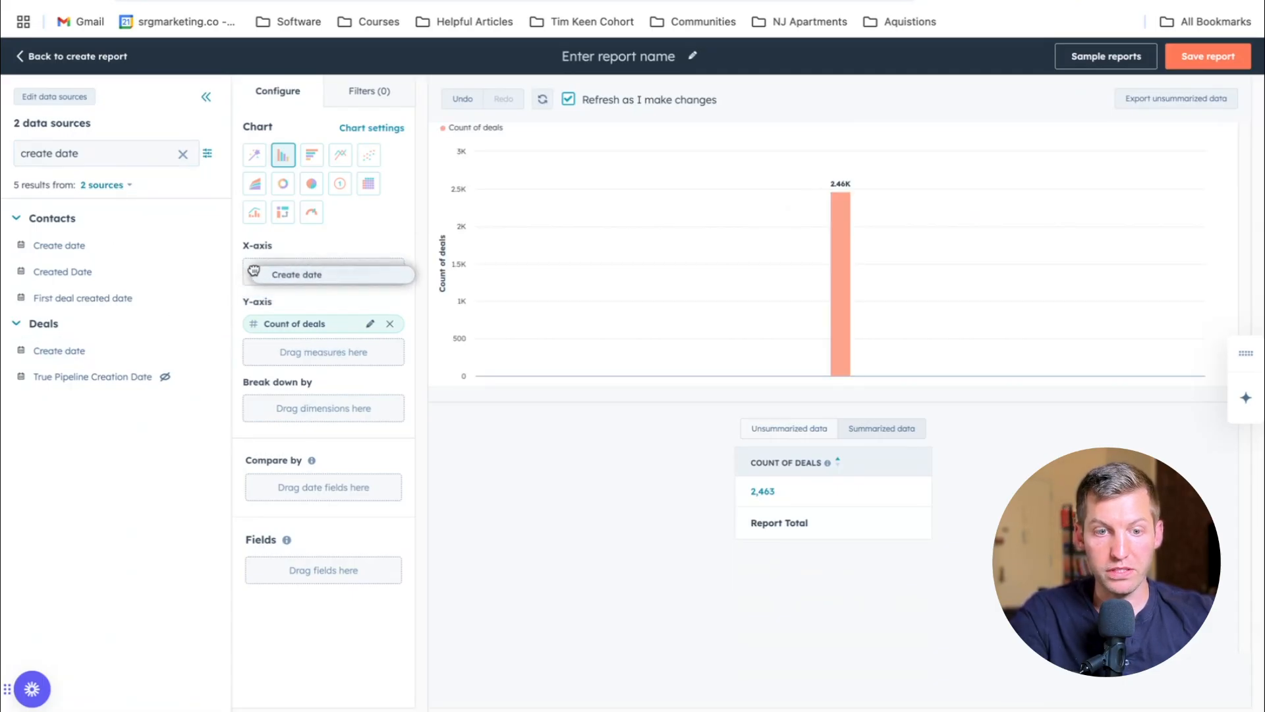
Break the chart down by the Contacts property Original Traffic Source Drill-Down 2
{"action": "left_click", "coordinate": [182, 156]}
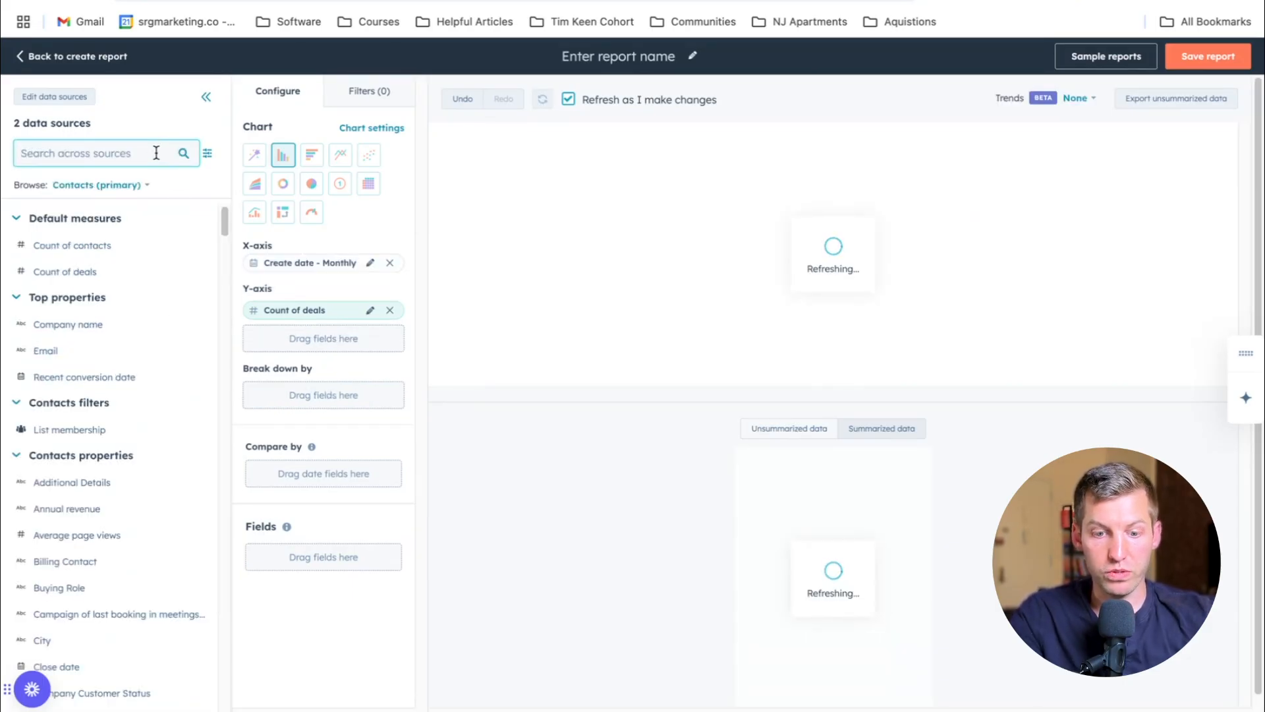
{"action": "type", "text": "original source drill d"}
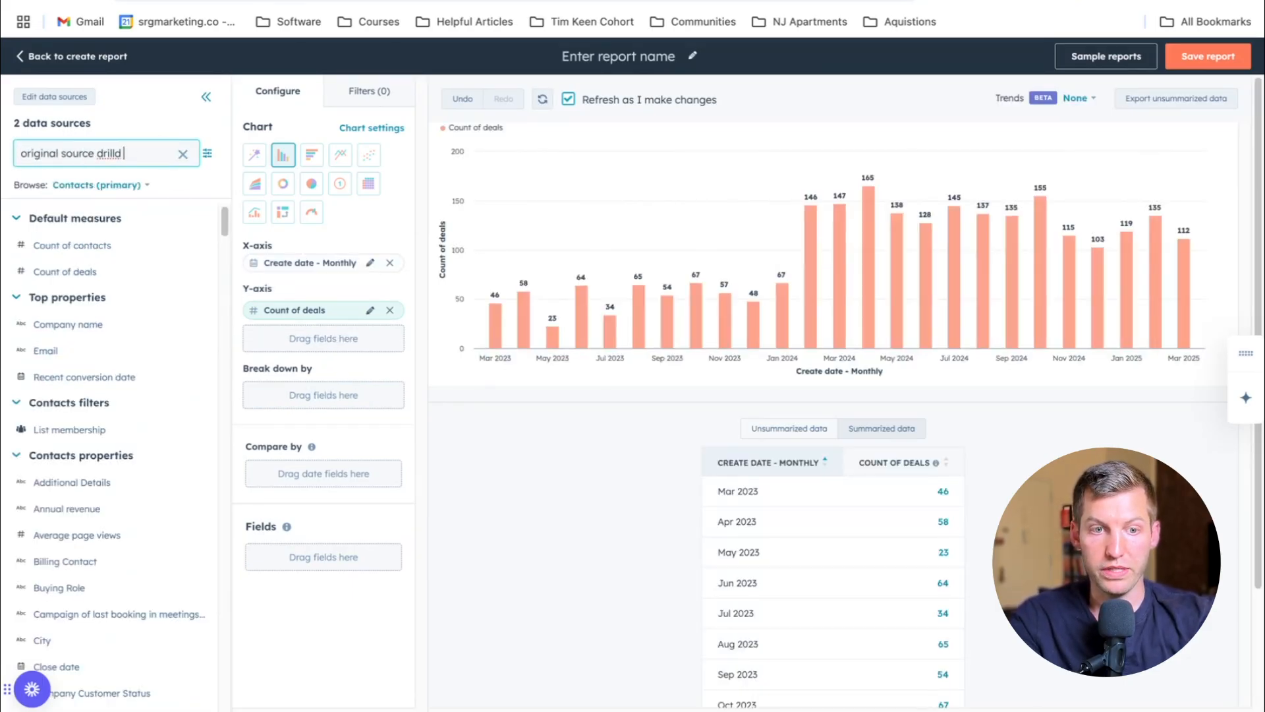
{"action": "left_click_drag", "start_coordinate": [109, 324], "coordinate": [257, 395]}
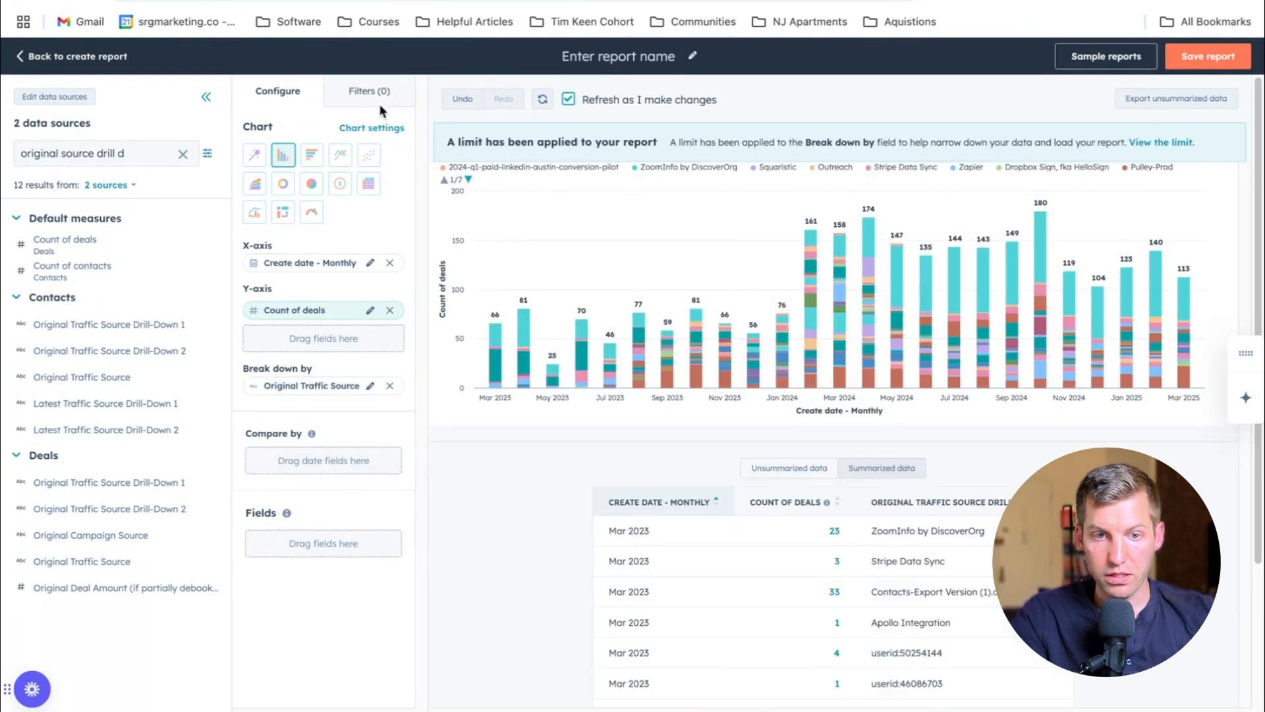
Filter the report to contacts whose Original Traffic Source is any of Paid Search
{"action": "left_click", "coordinate": [384, 106]}
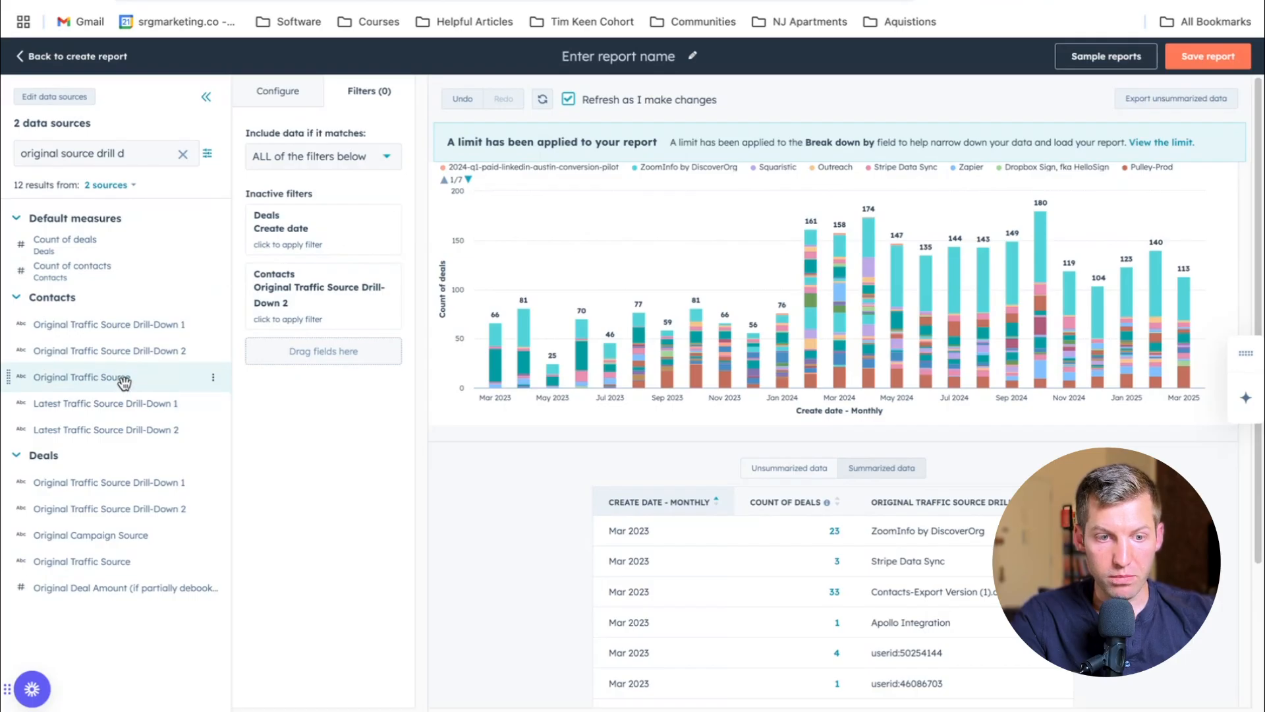
{"action": "left_click_drag", "start_coordinate": [124, 378], "coordinate": [275, 352]}
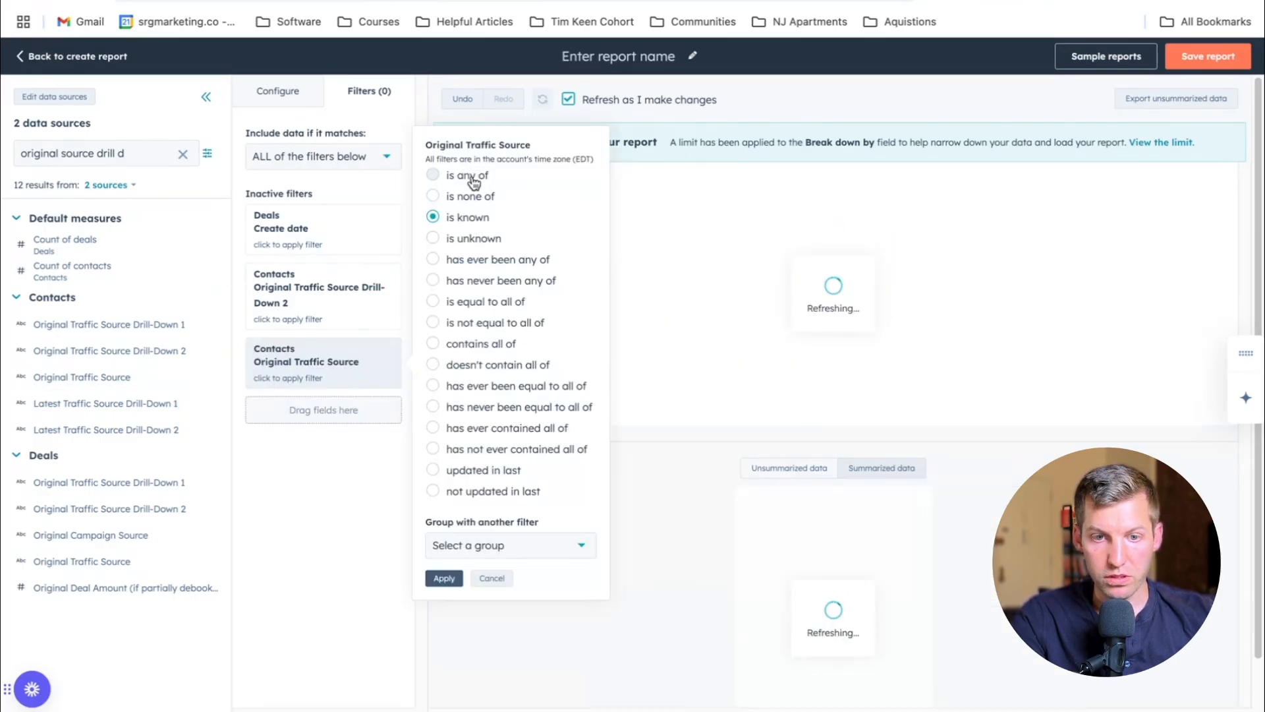
{"action": "left_click", "coordinate": [461, 172]}
{"action": "left_click", "coordinate": [488, 185]}
{"action": "left_click", "coordinate": [446, 281]}
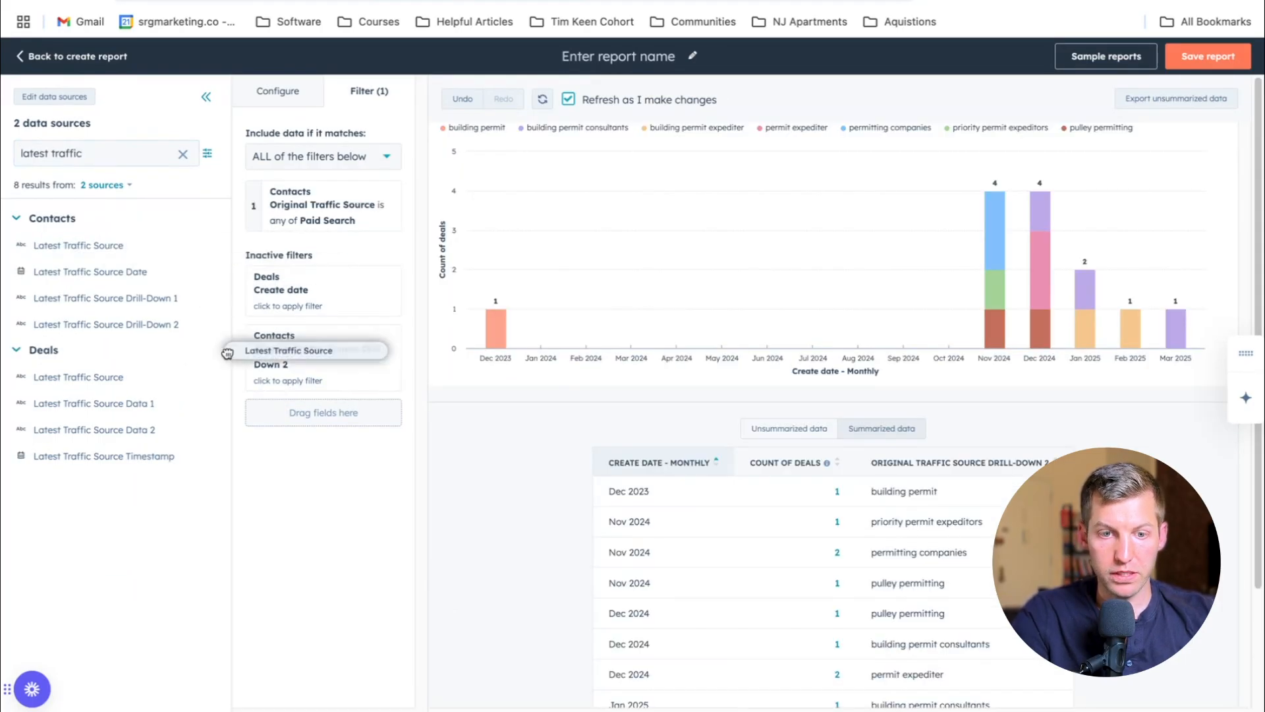
Add a Contacts filter for Latest Traffic Source is any of Paid Search, and include data matching ANY of the filters
{"action": "left_click_drag", "start_coordinate": [226, 353], "coordinate": [263, 412]}
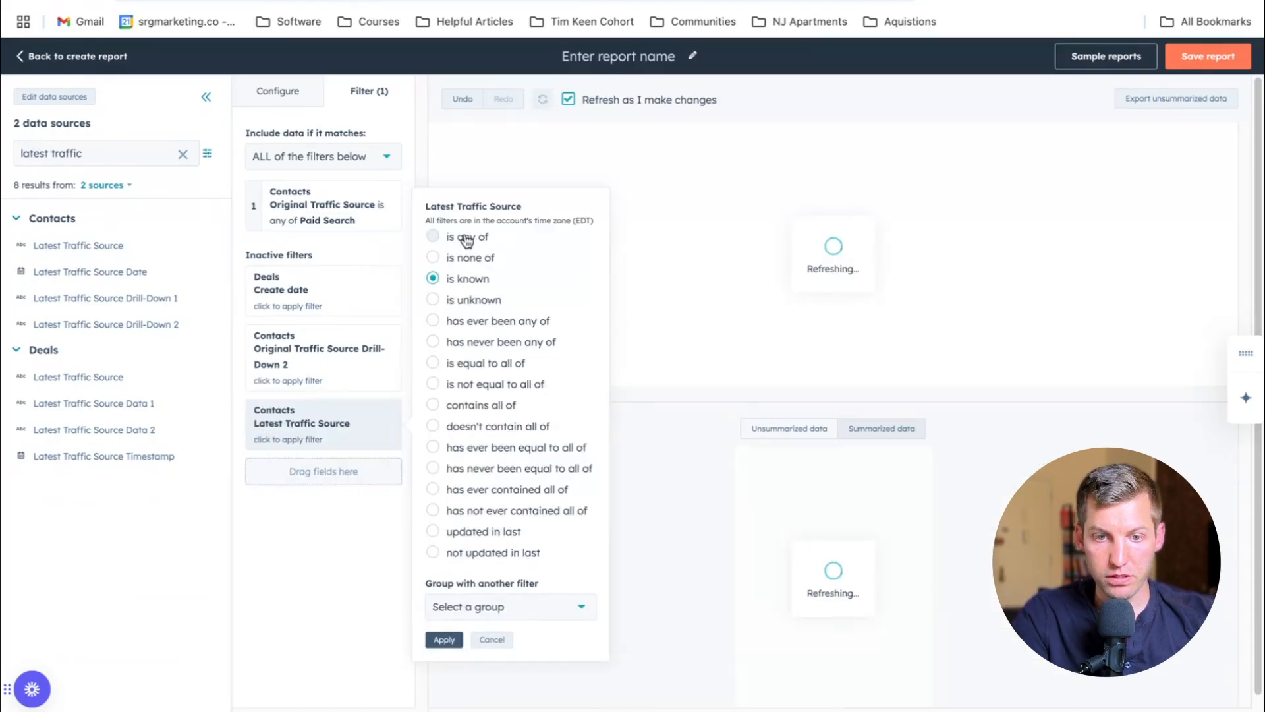
{"action": "left_click", "coordinate": [434, 223]}
{"action": "left_click", "coordinate": [488, 246]}
{"action": "left_click", "coordinate": [387, 156]}
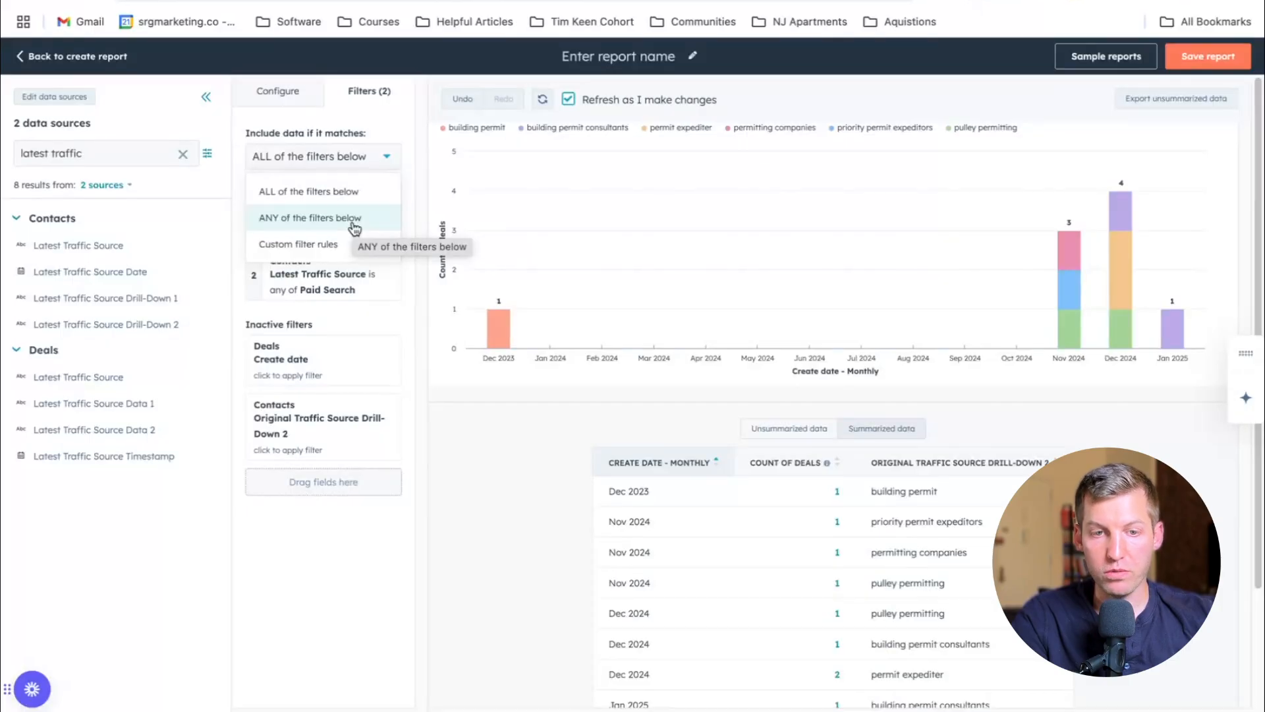
{"action": "left_click", "coordinate": [354, 228]}
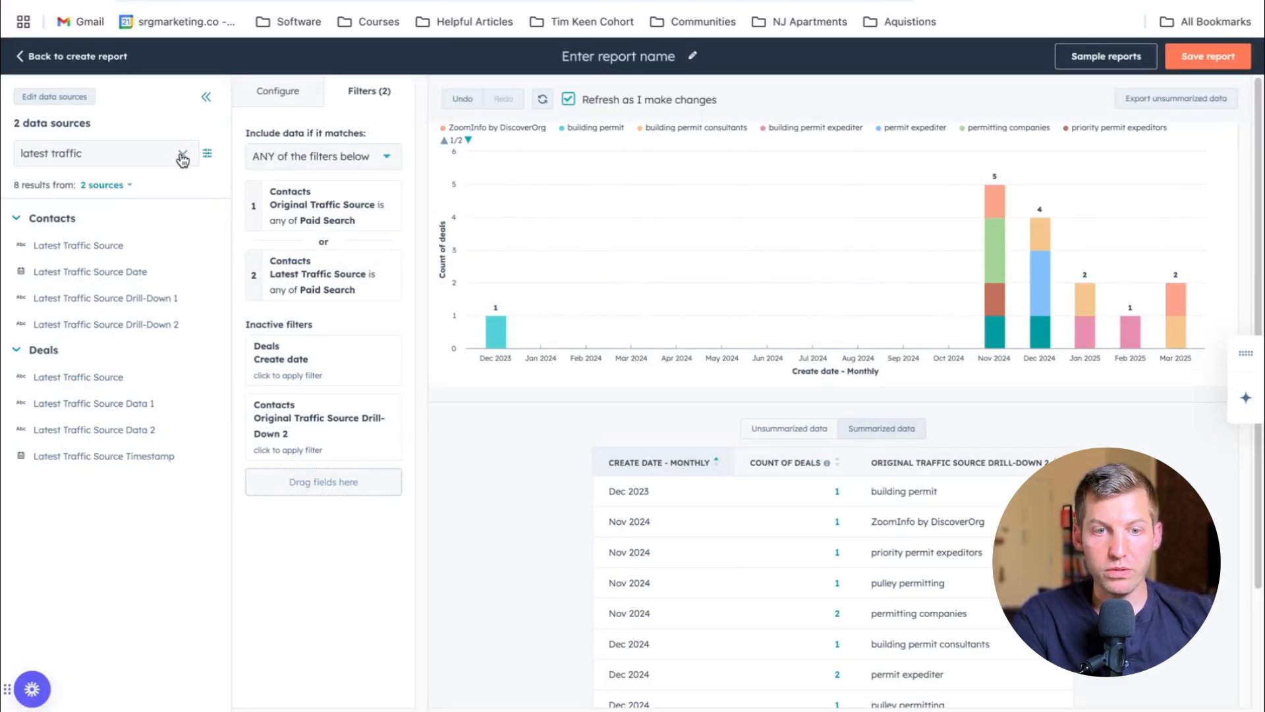
Add a filter limiting the Deals Create date to This year so far
{"action": "left_click", "coordinate": [183, 155]}
{"action": "type", "text": "cre"}
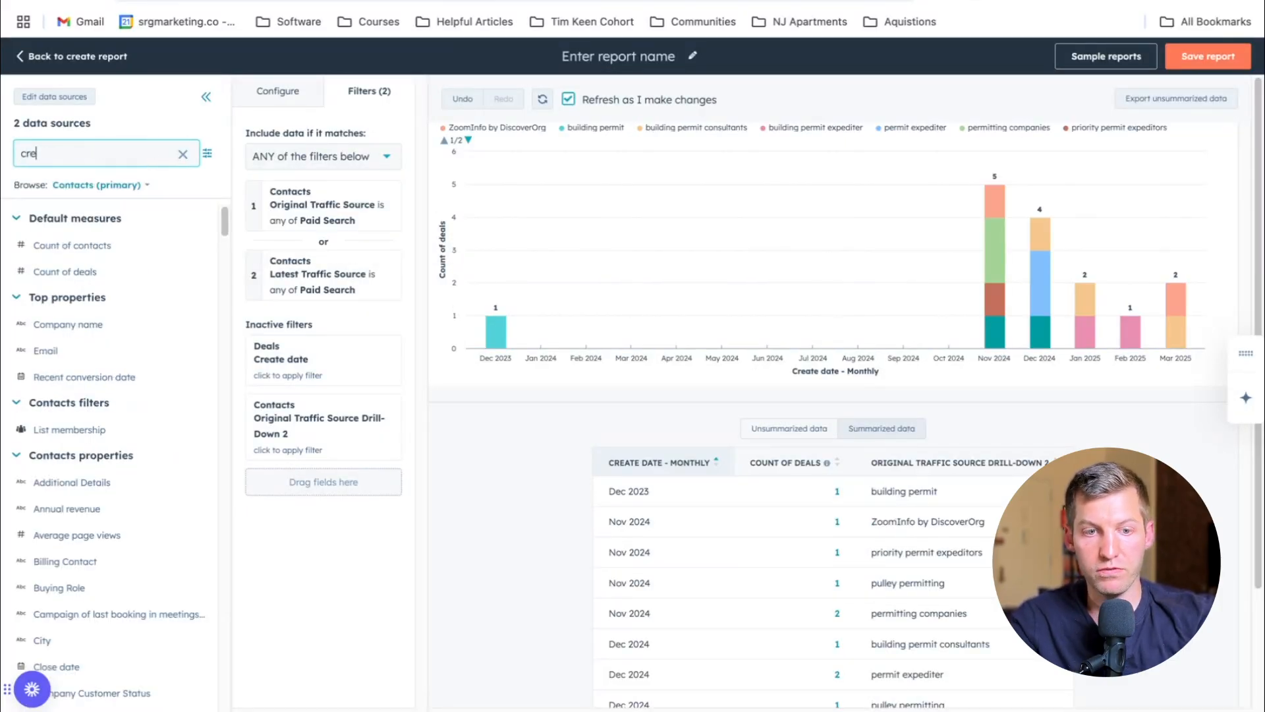
{"action": "type", "text": "ate"}
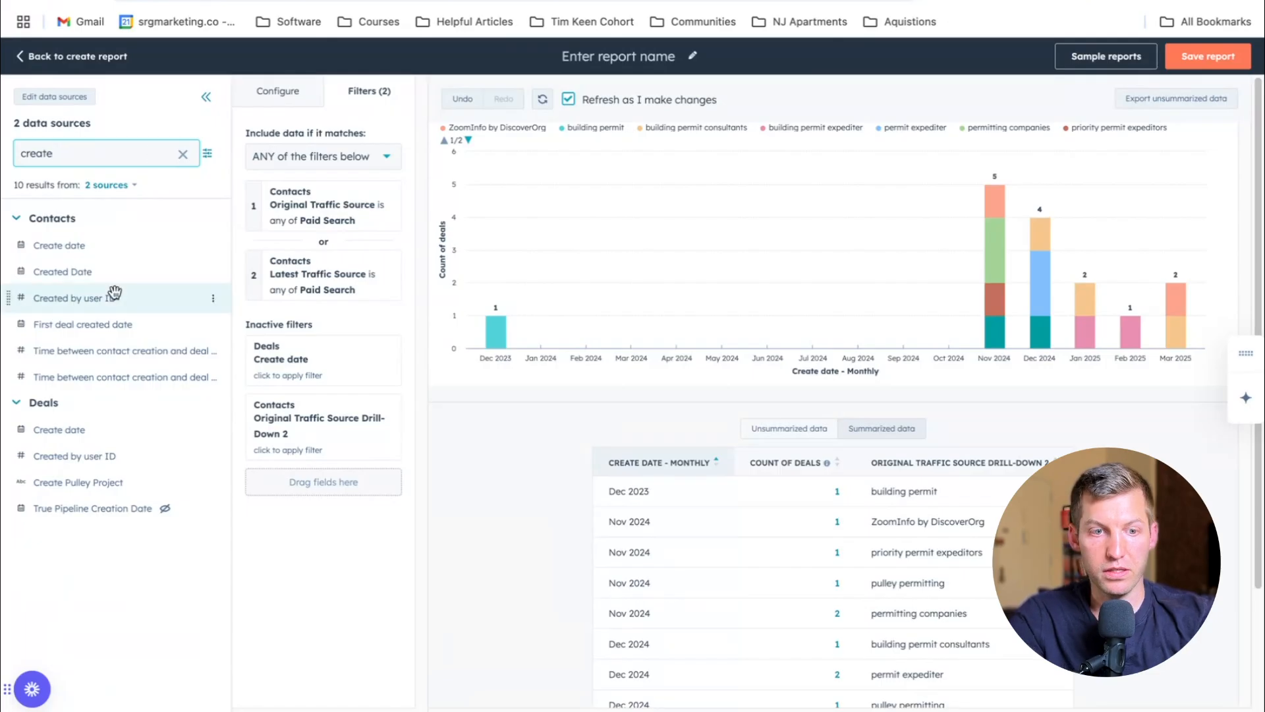
{"action": "left_click_drag", "start_coordinate": [87, 429], "coordinate": [309, 482]}
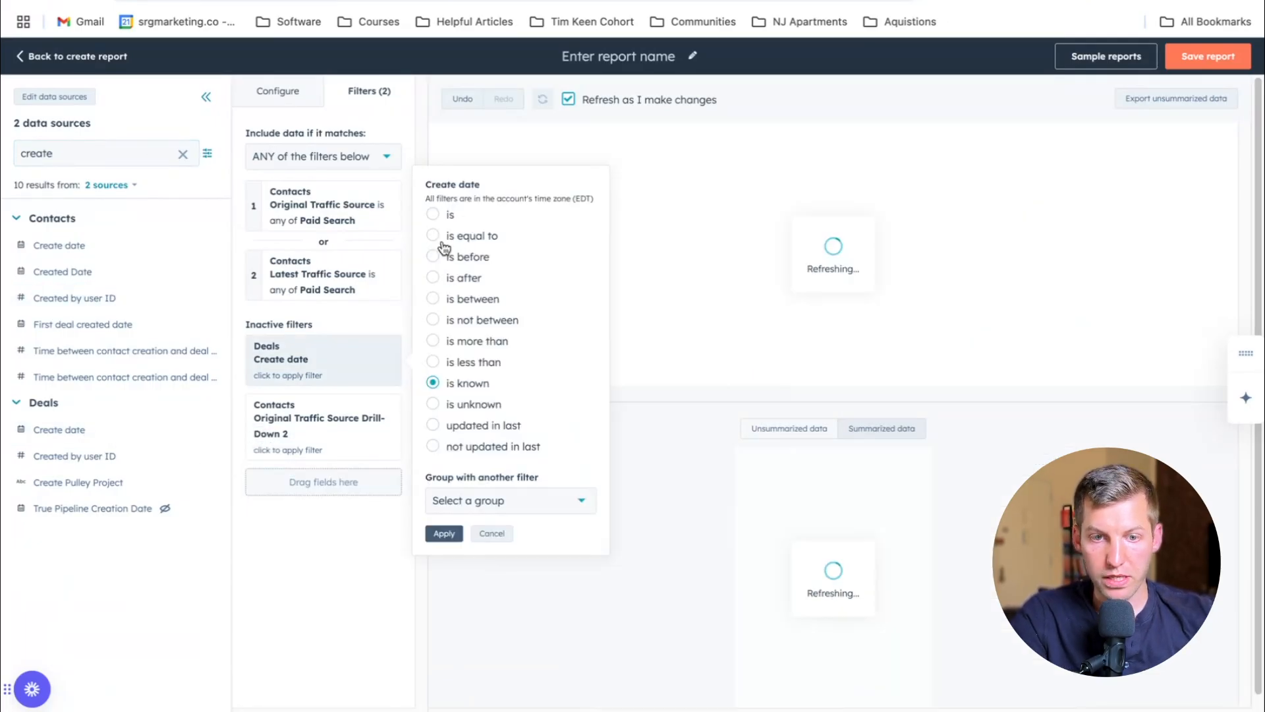
{"action": "left_click", "coordinate": [441, 215]}
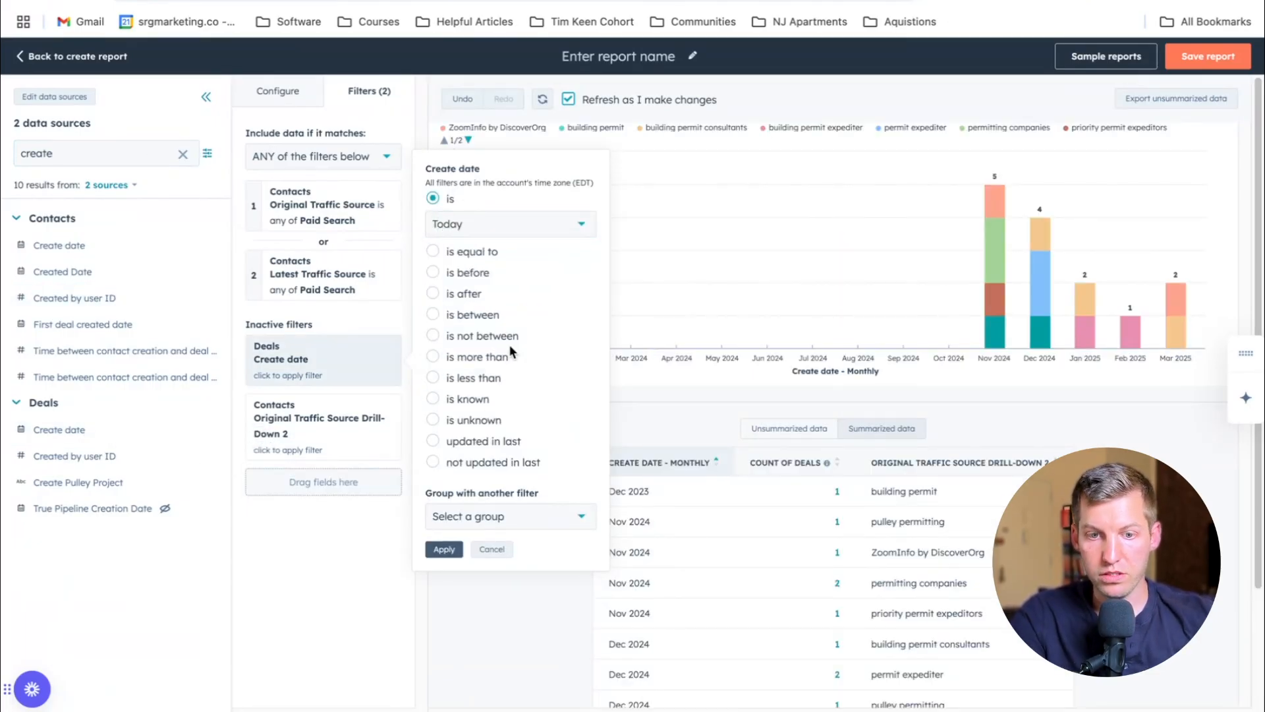
{"action": "left_click", "coordinate": [444, 549]}
Switch the filter matching to custom filter rules and apply the logic "(1 or 2) and 3"
{"action": "left_click", "coordinate": [347, 161]}
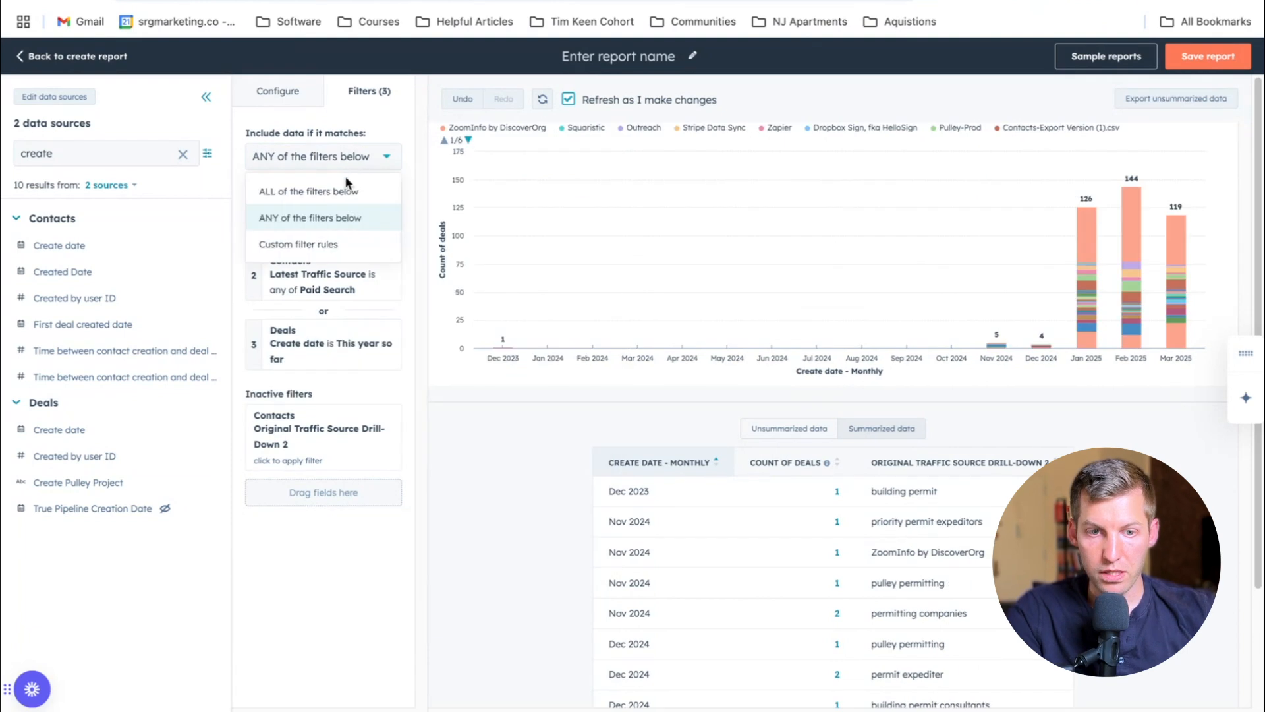
{"action": "left_click", "coordinate": [331, 245]}
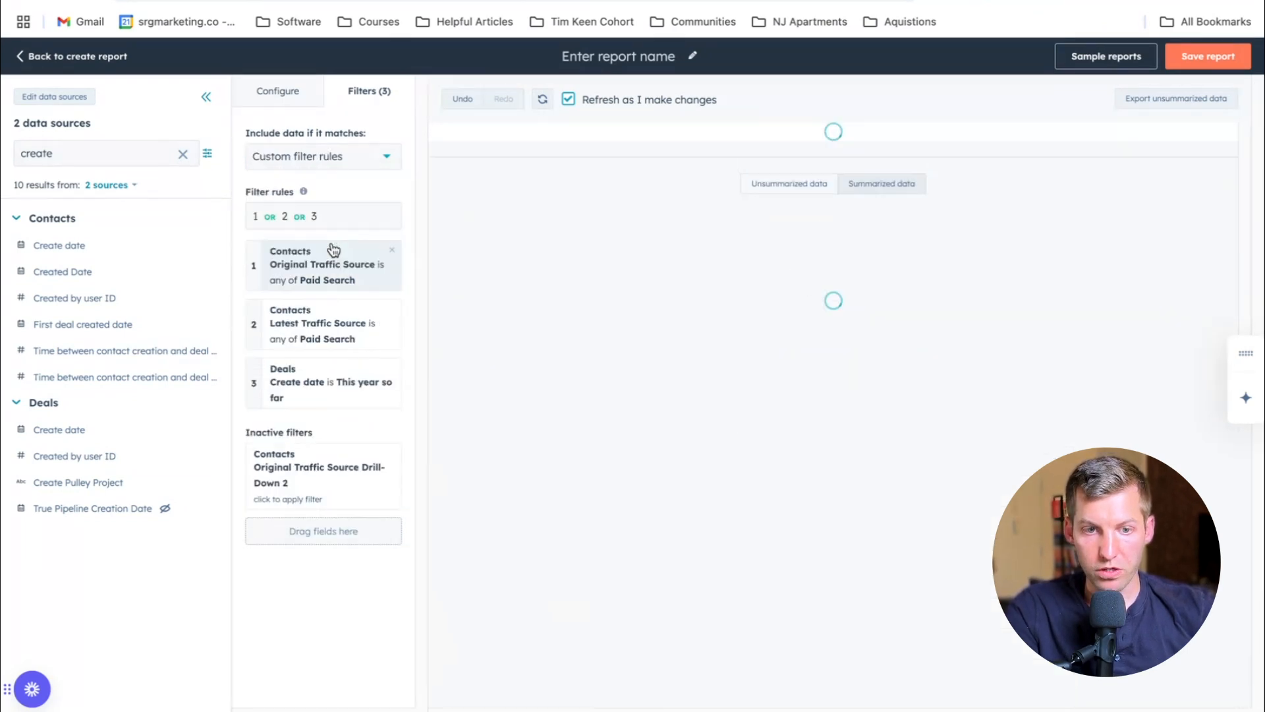
{"action": "left_click", "coordinate": [294, 218]}
{"action": "double_click", "coordinate": [287, 217]}
{"action": "type", "text": "and"}
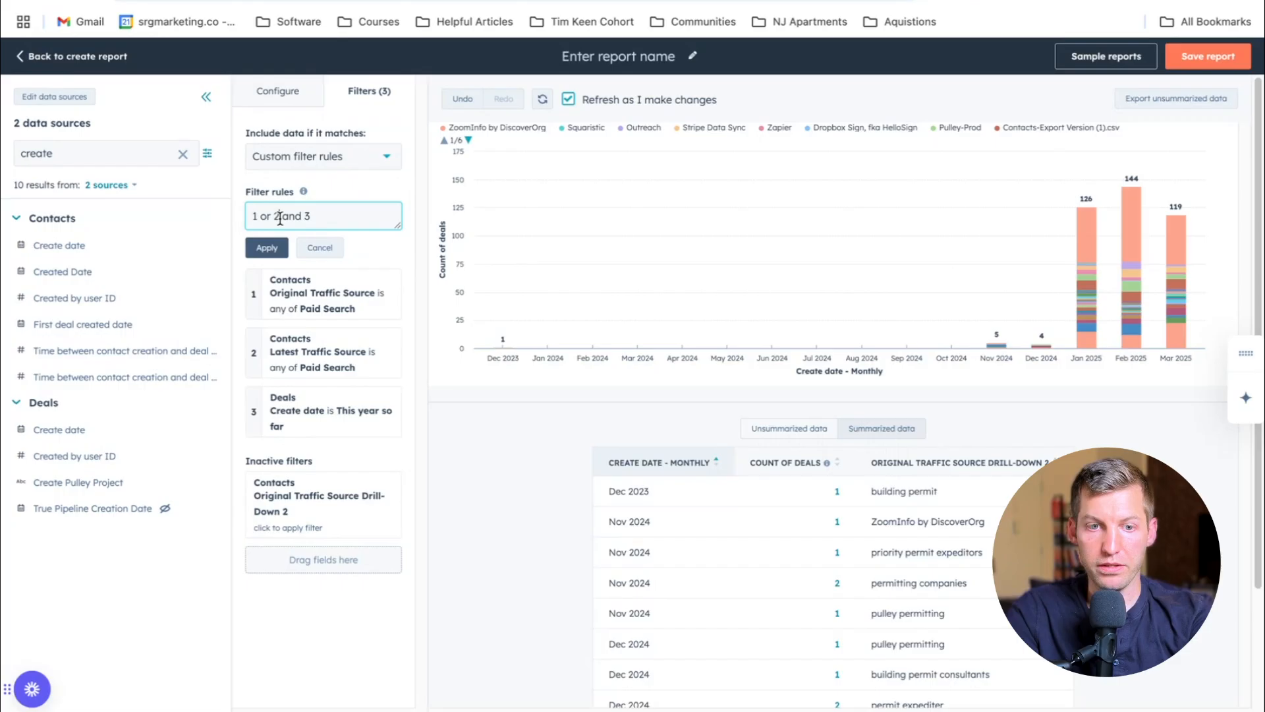
{"action": "left_click", "coordinate": [280, 217]}
{"action": "type", "text": ")"}
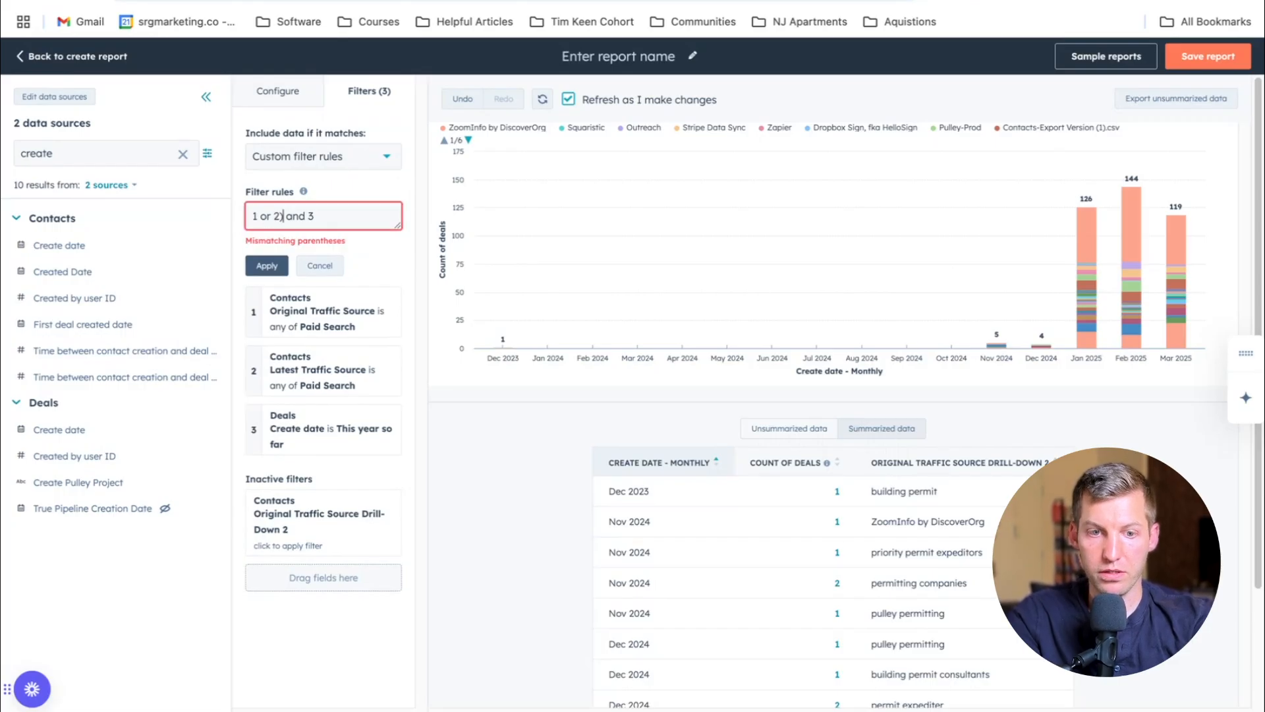
{"action": "left_click", "coordinate": [253, 216]}
{"action": "type", "text": "("}
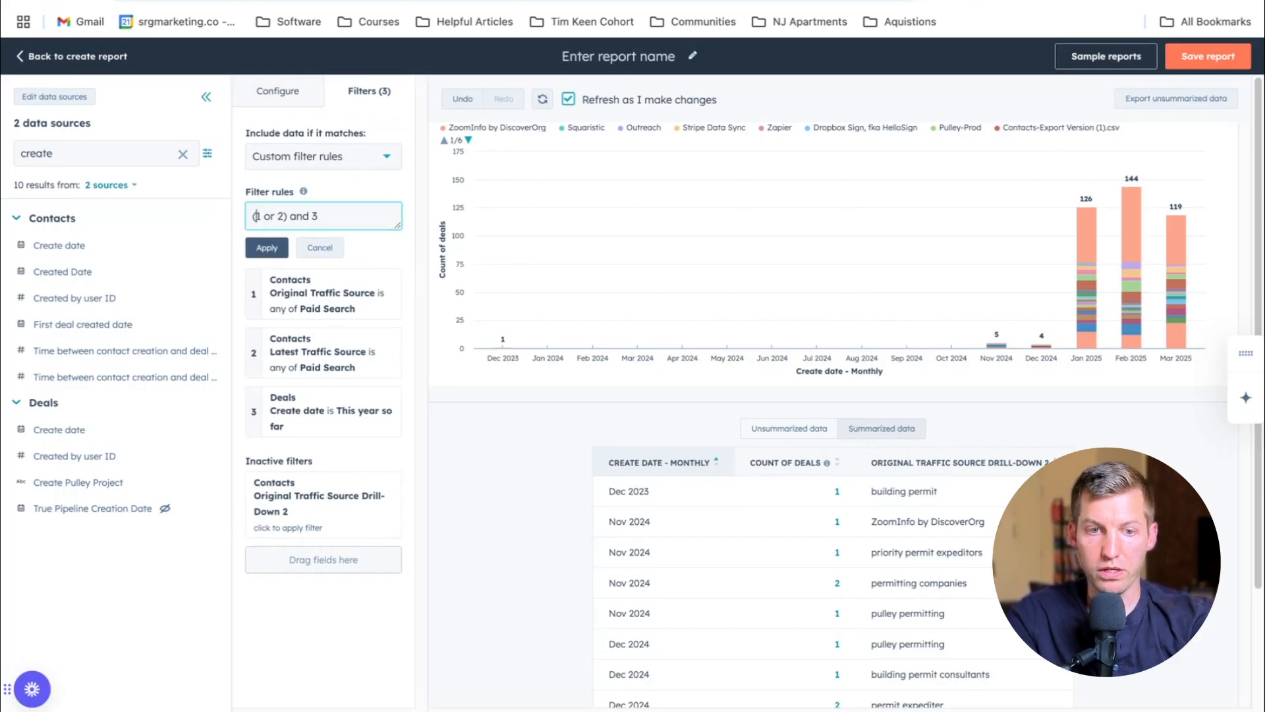
{"action": "left_click", "coordinate": [277, 249]}
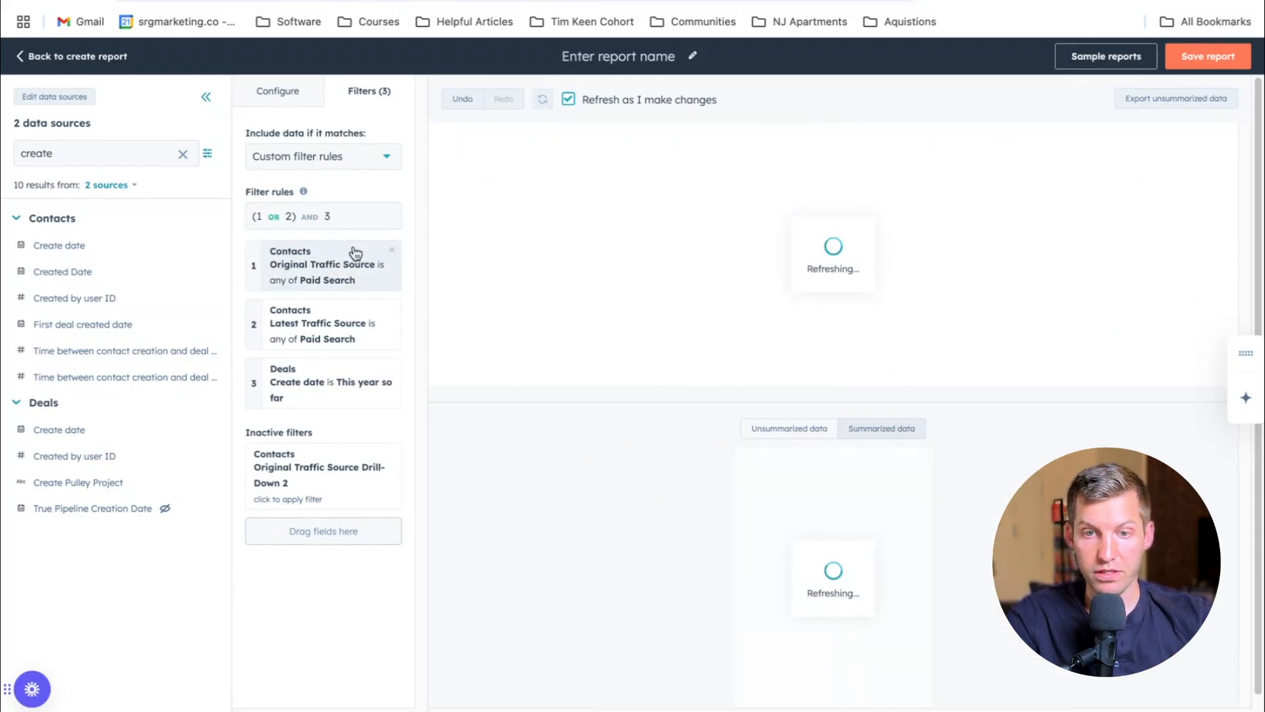
Name the report "Deals Created by Keyword"
{"action": "mouse_move", "coordinate": [603, 251]}
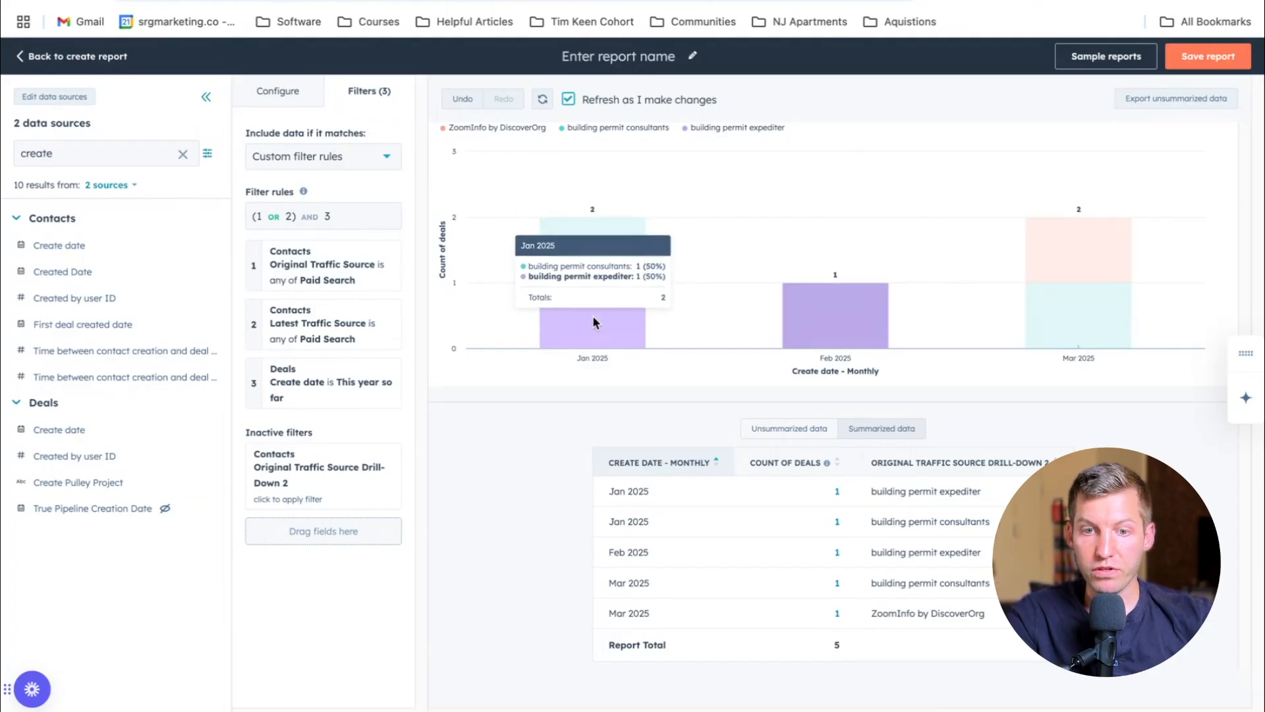
{"action": "mouse_move", "coordinate": [846, 305]}
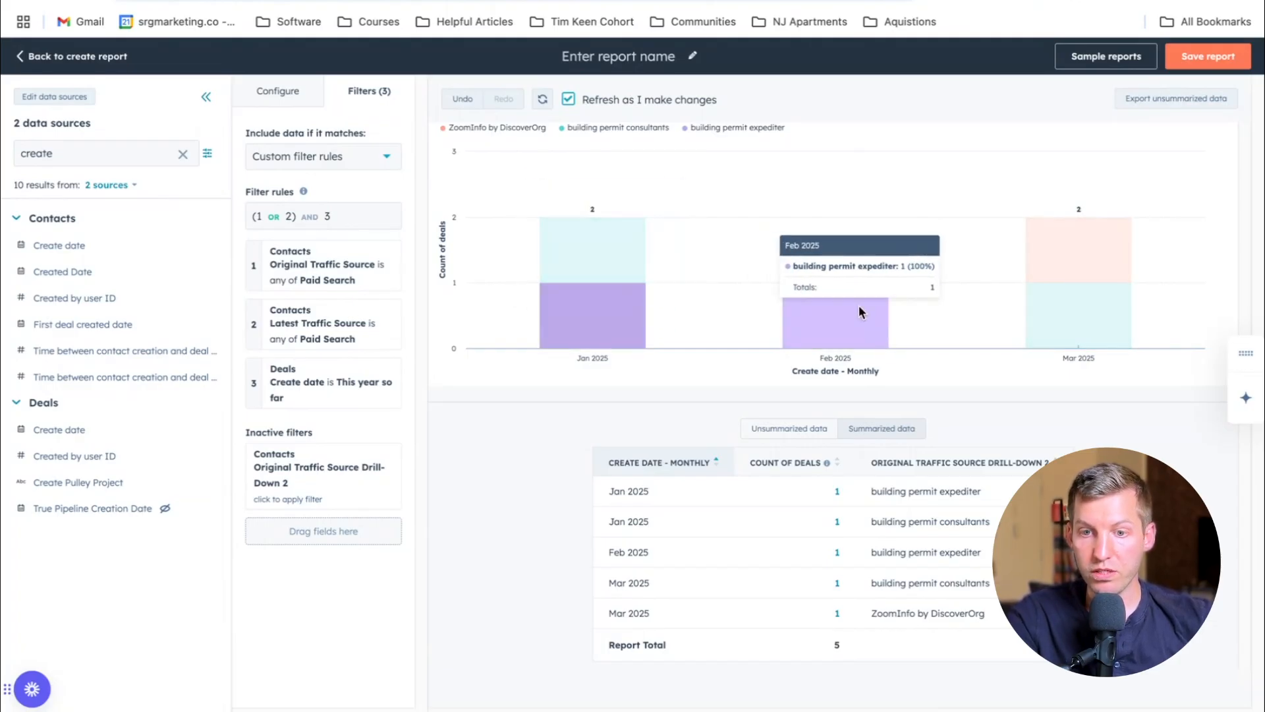
{"action": "mouse_move", "coordinate": [1102, 299]}
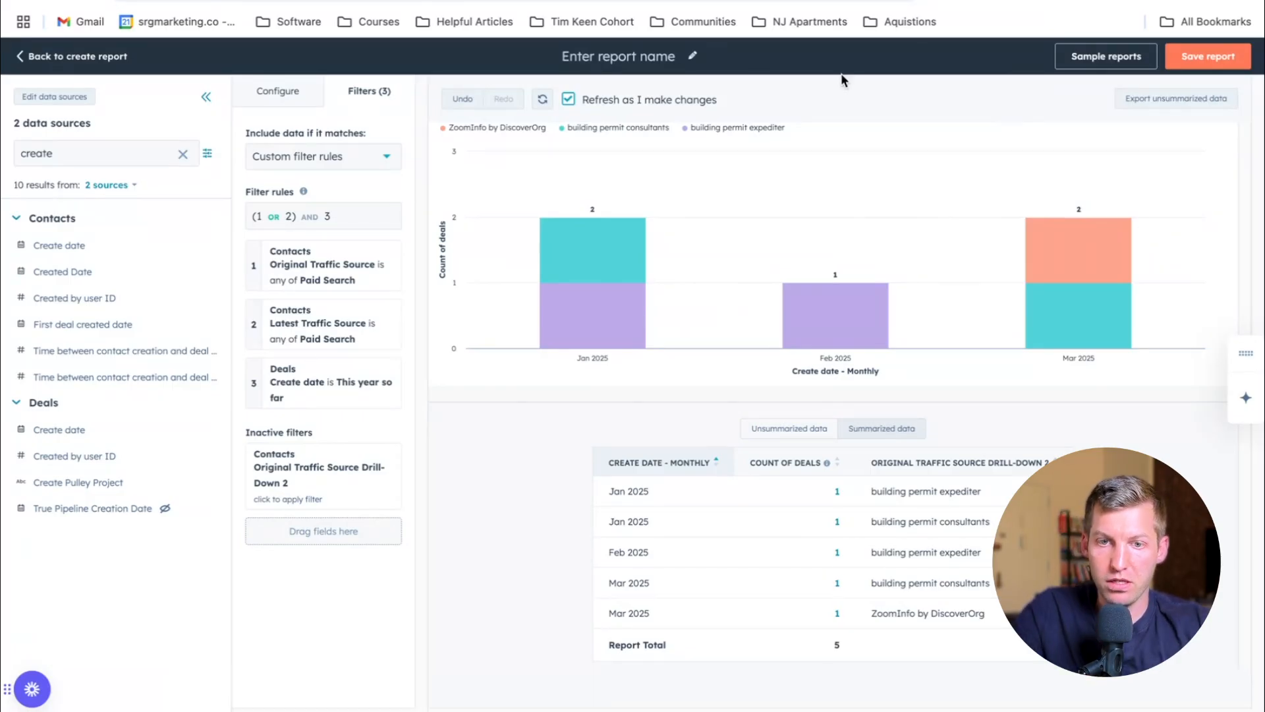
{"action": "left_click", "coordinate": [625, 56]}
{"action": "type", "text": "Delas"}
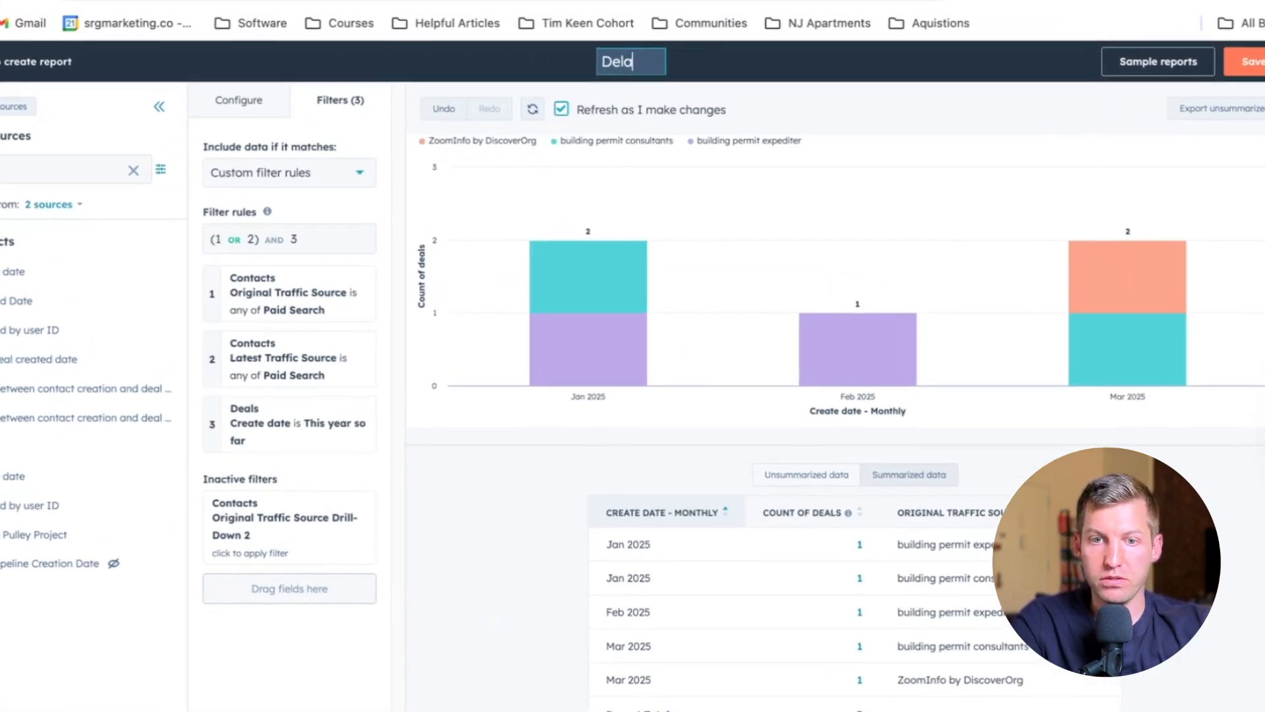
{"action": "key", "text": "BackSpace"}
{"action": "key", "text": "BackSpace"}
{"action": "key", "text": "BackSpace"}
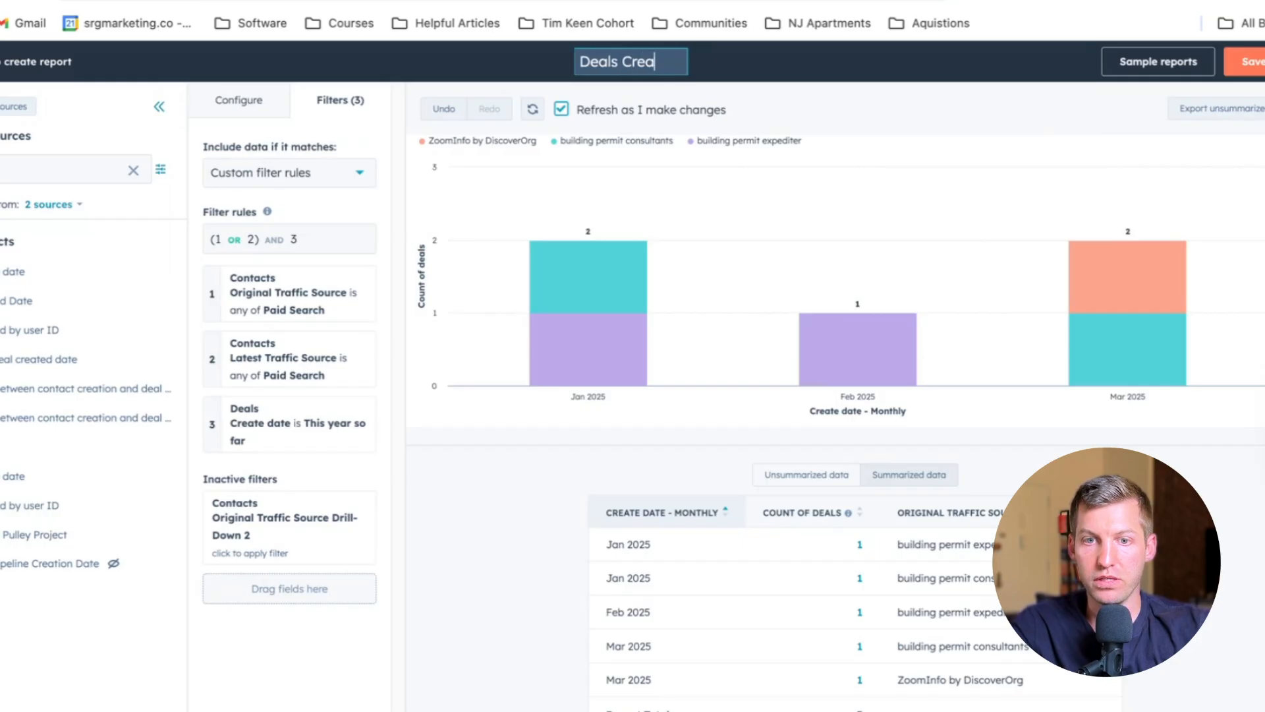
{"action": "type", "text": "by Keyword"}
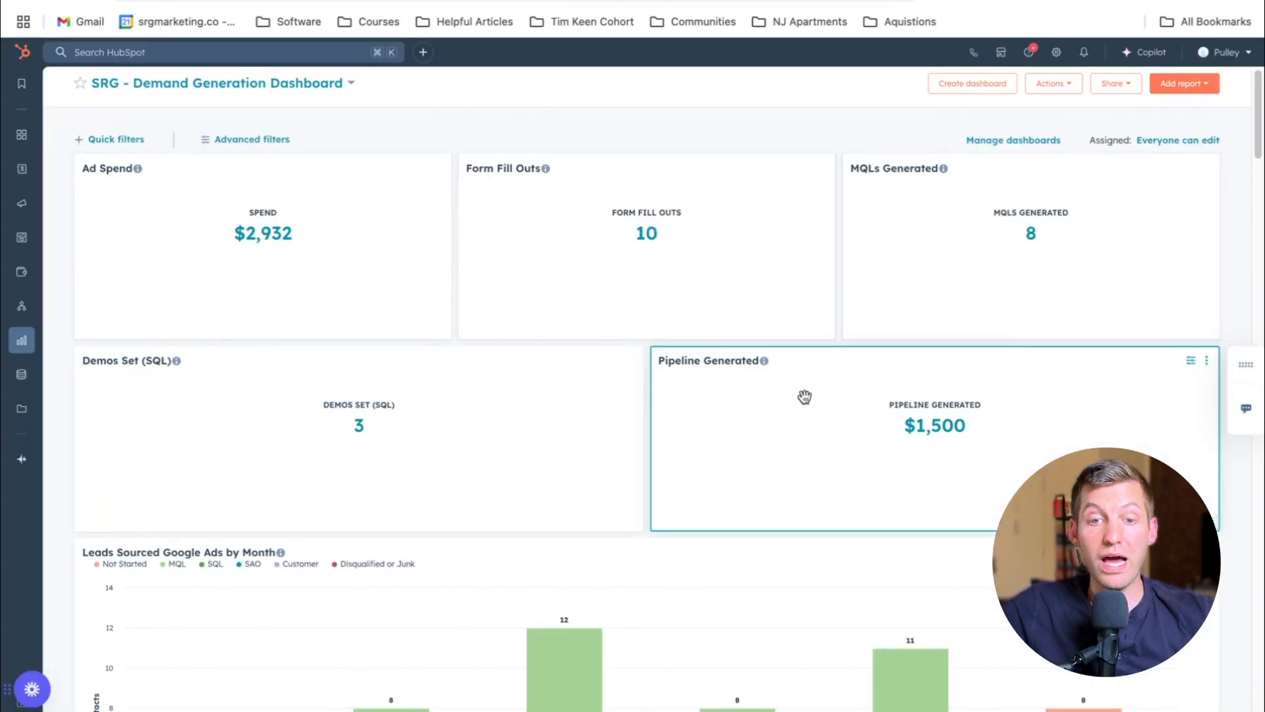
Review the dashboard's monthly lead and form fill-out charts, and examine the Feb and Mar 2025 source breakdown in MQL by Month
{"action": "scroll", "coordinate": [804, 396], "scroll_direction": "down", "scroll_amount": 4}
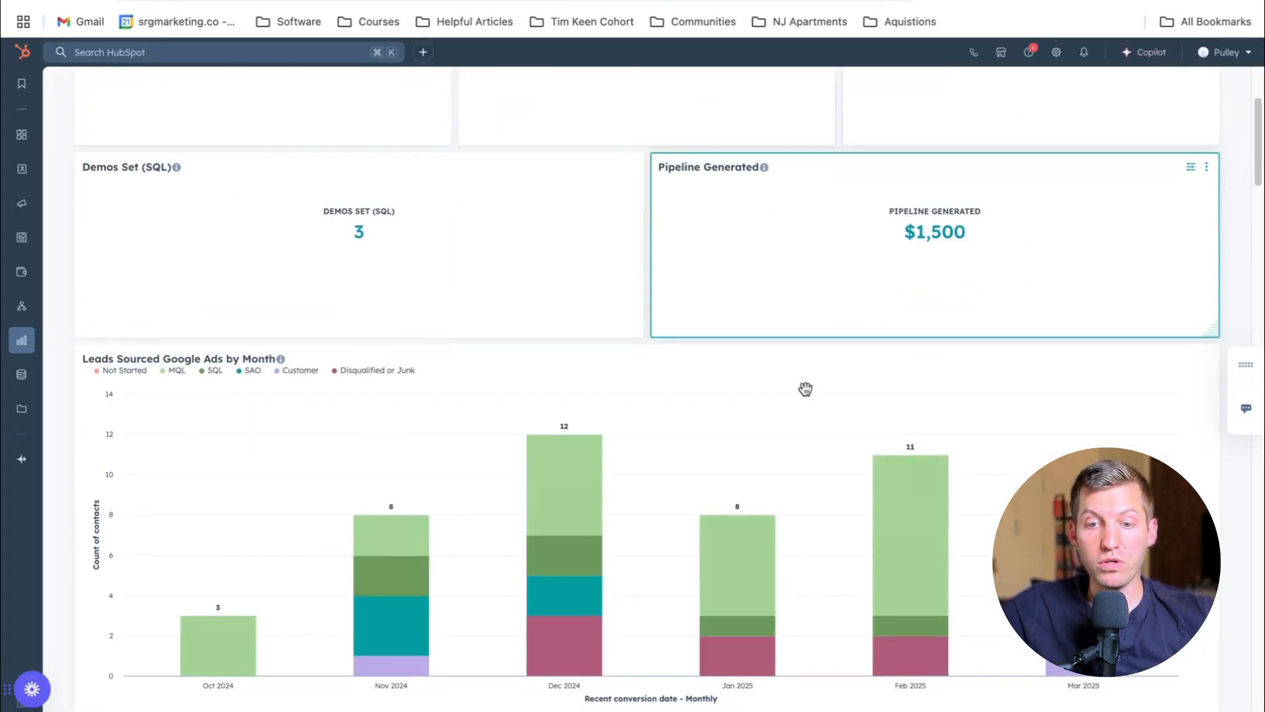
{"action": "scroll", "coordinate": [794, 402], "scroll_direction": "down", "scroll_amount": 7}
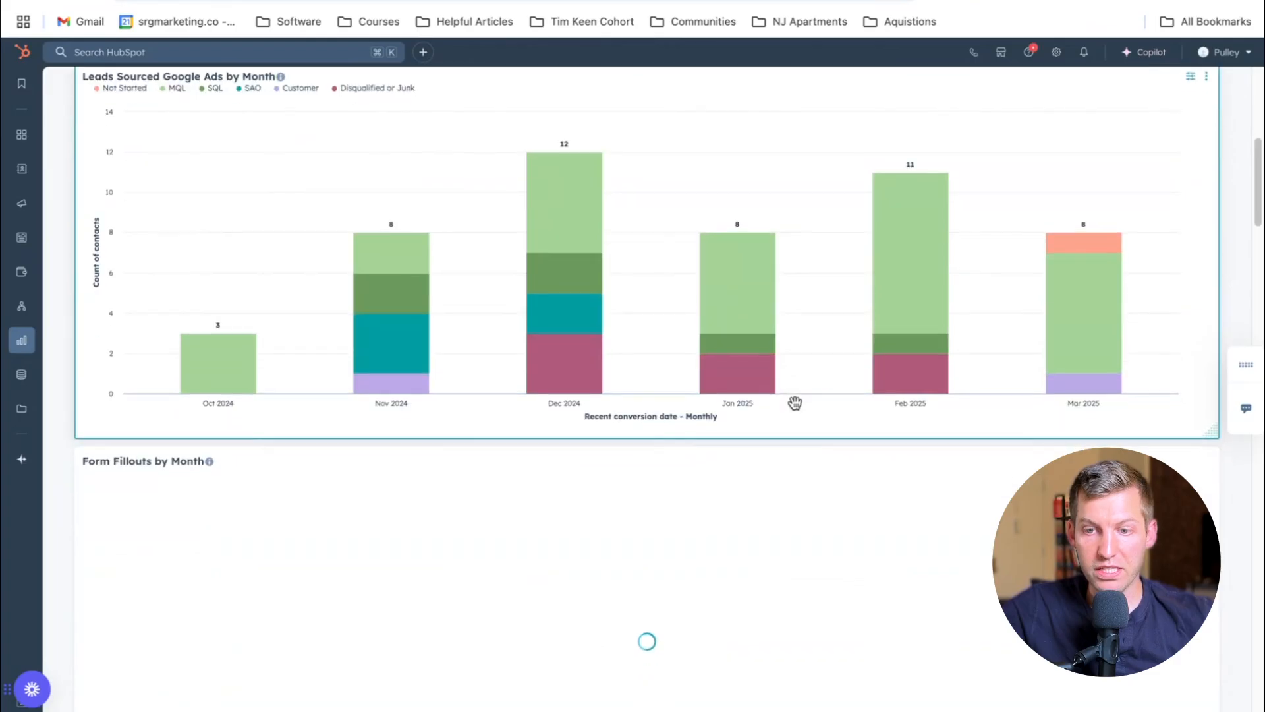
{"action": "scroll", "coordinate": [795, 403], "scroll_direction": "down", "scroll_amount": 7}
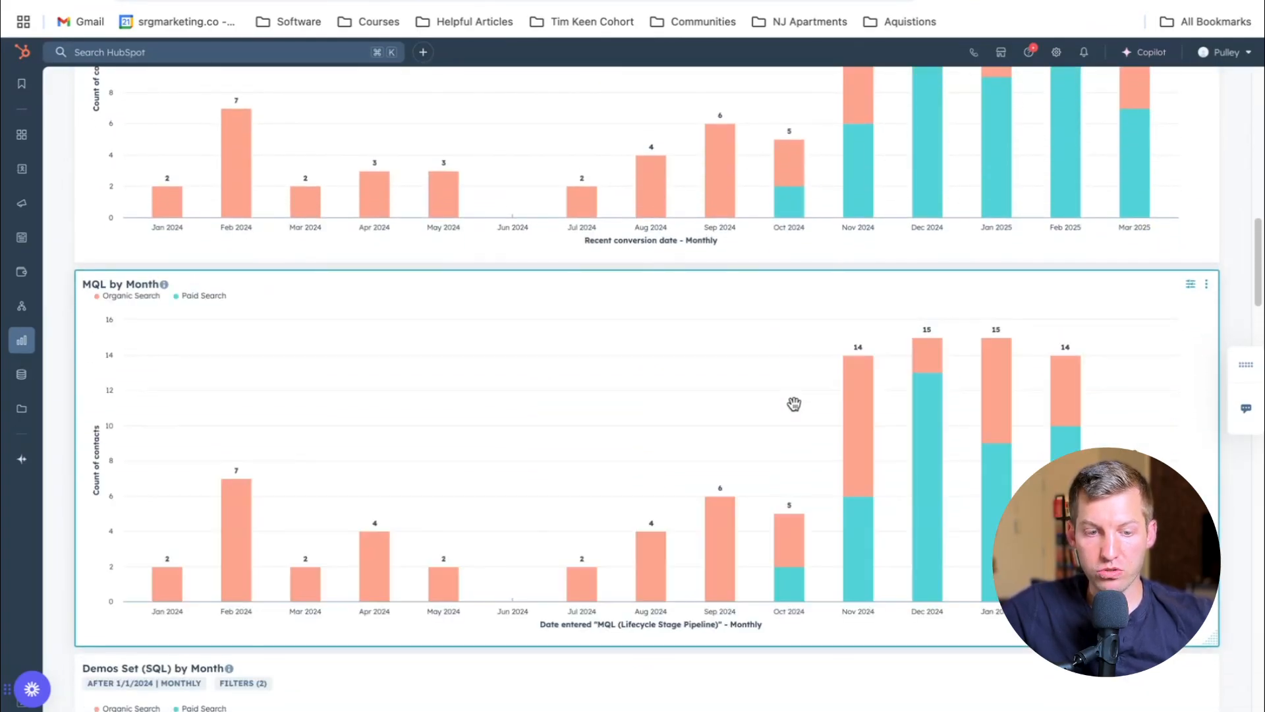
{"action": "scroll", "coordinate": [794, 403], "scroll_direction": "down", "scroll_amount": 1}
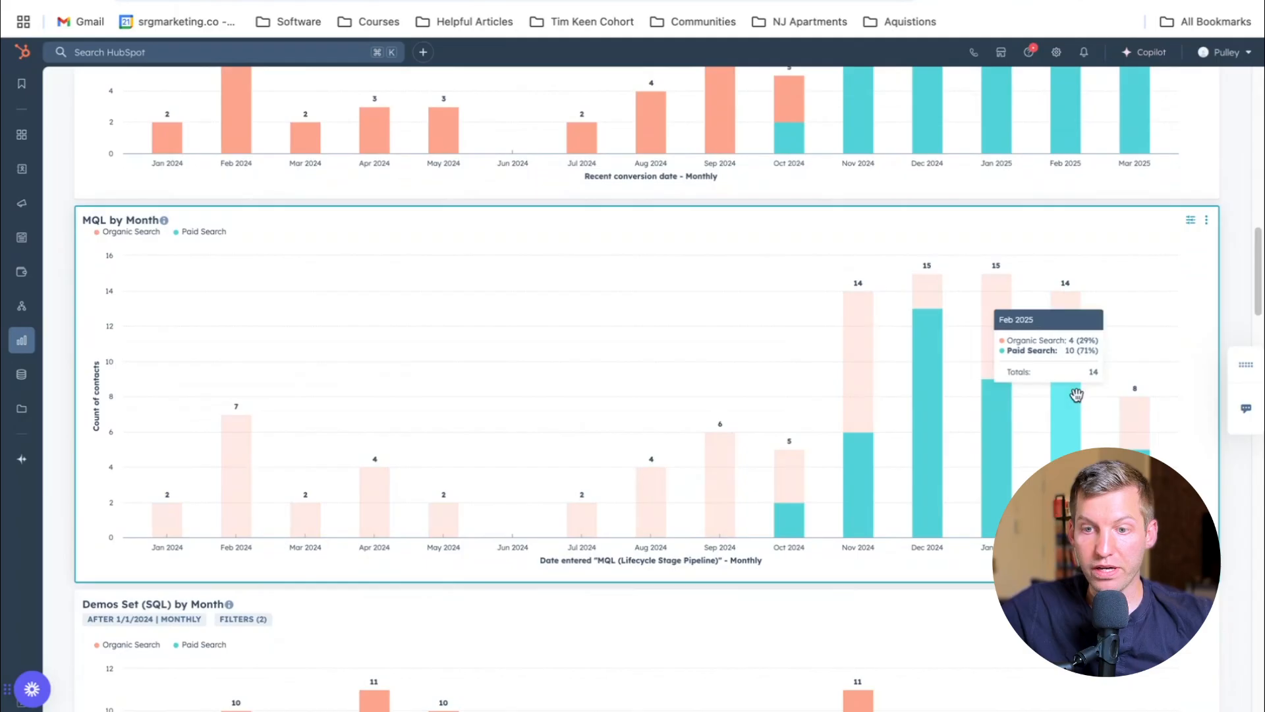
{"action": "mouse_move", "coordinate": [1125, 424]}
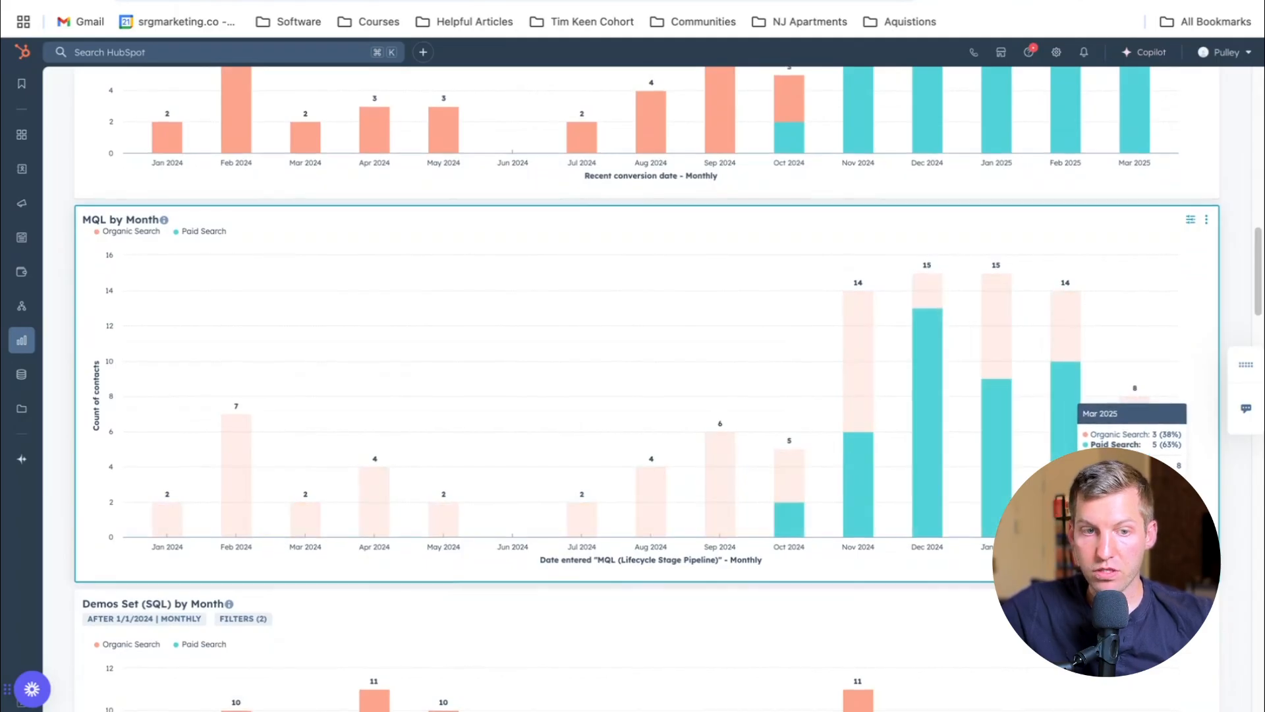
Examine the deal records behind the Mar 2025 bar of the Demos Set (SQL) by Month report, and close the details
{"action": "scroll", "coordinate": [1125, 435], "scroll_direction": "down", "scroll_amount": 4}
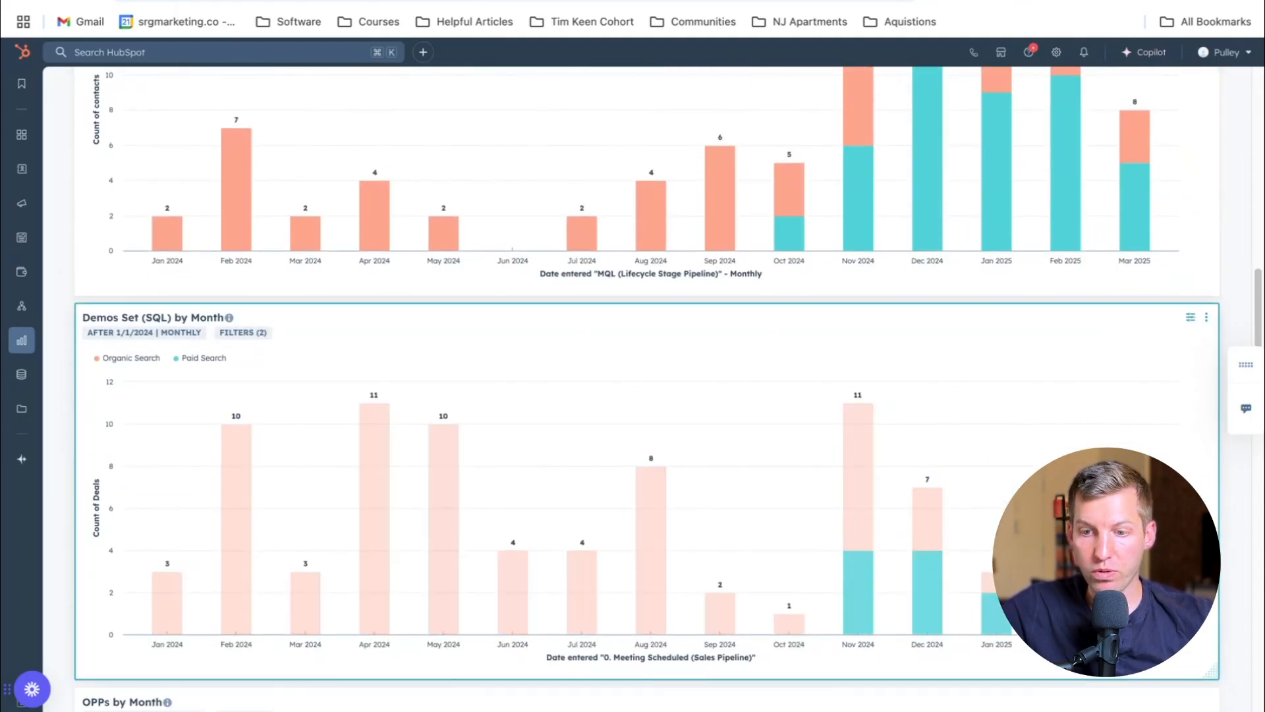
{"action": "left_click", "coordinate": [1133, 624]}
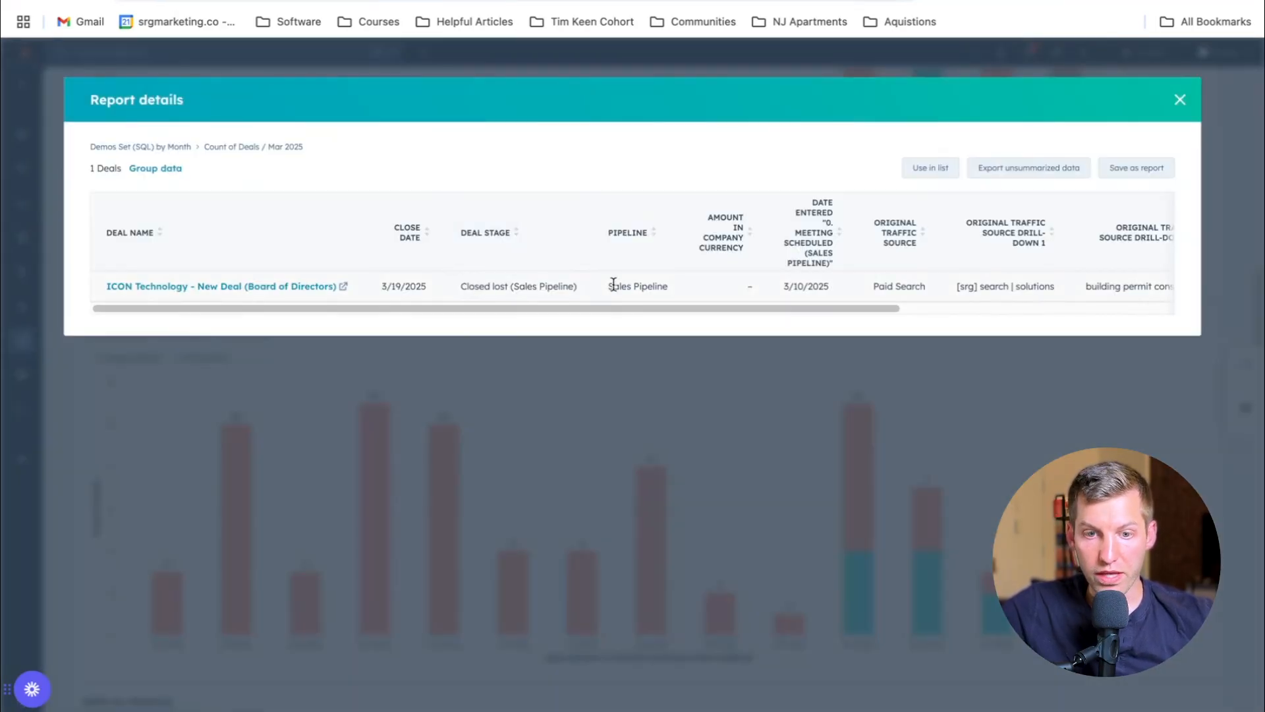
{"action": "left_click", "coordinate": [1178, 101]}
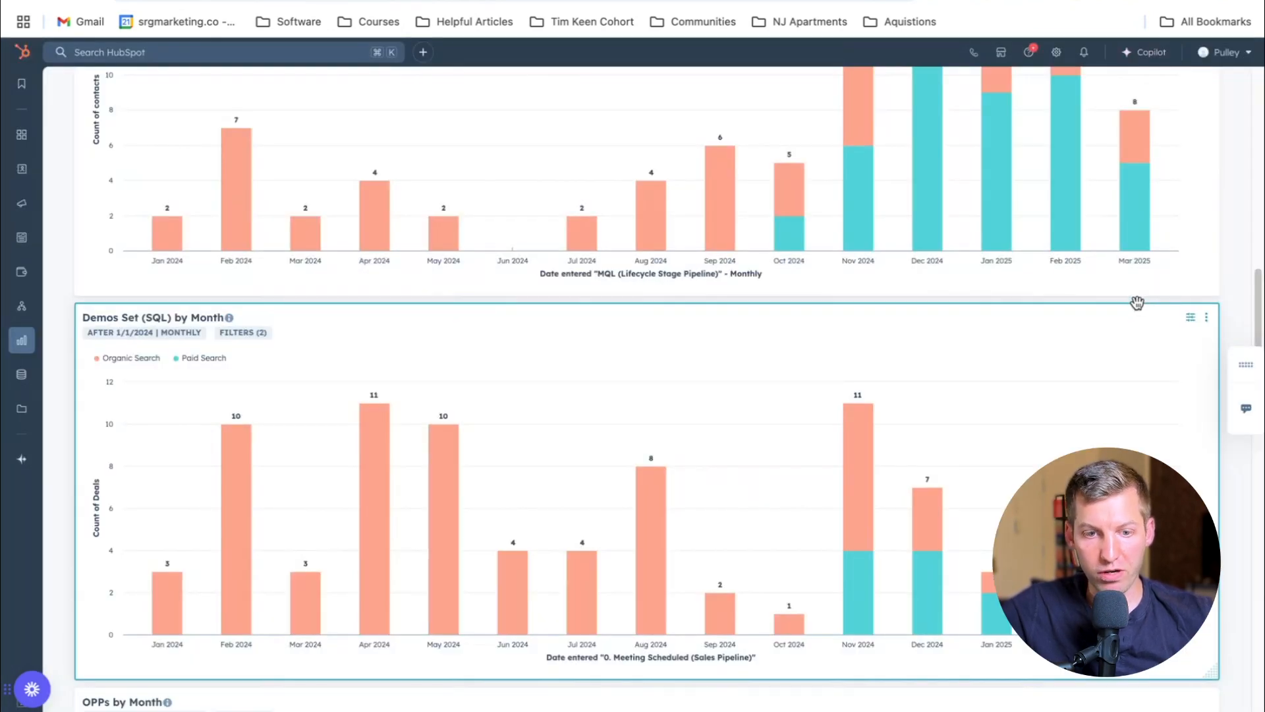